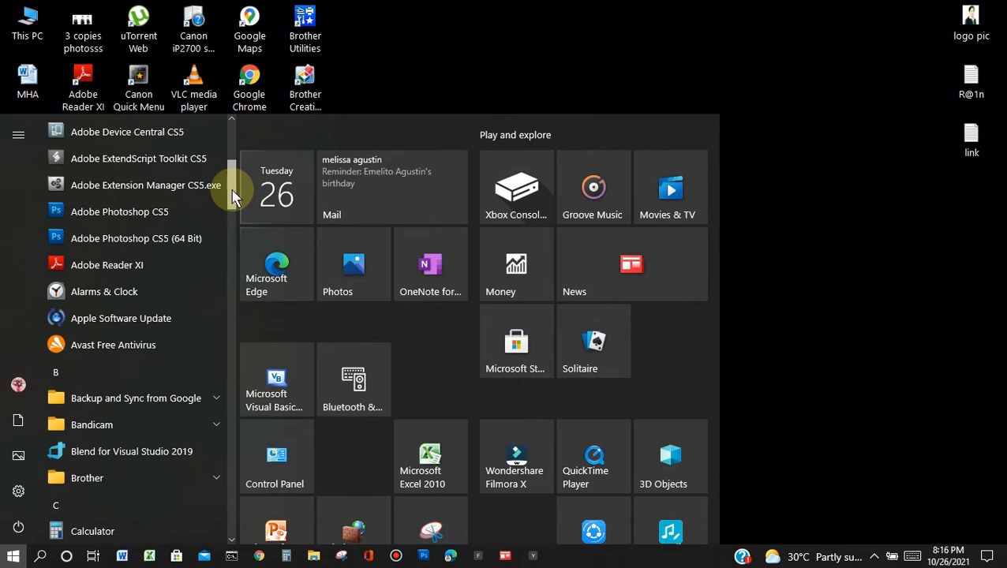
Step: Launch Adobe Photoshop CS5 (64 Bit) and open the images fruit_gift_gourmet_basket21 and Orange-Fruit-PNG-image together
left_click(183, 239)
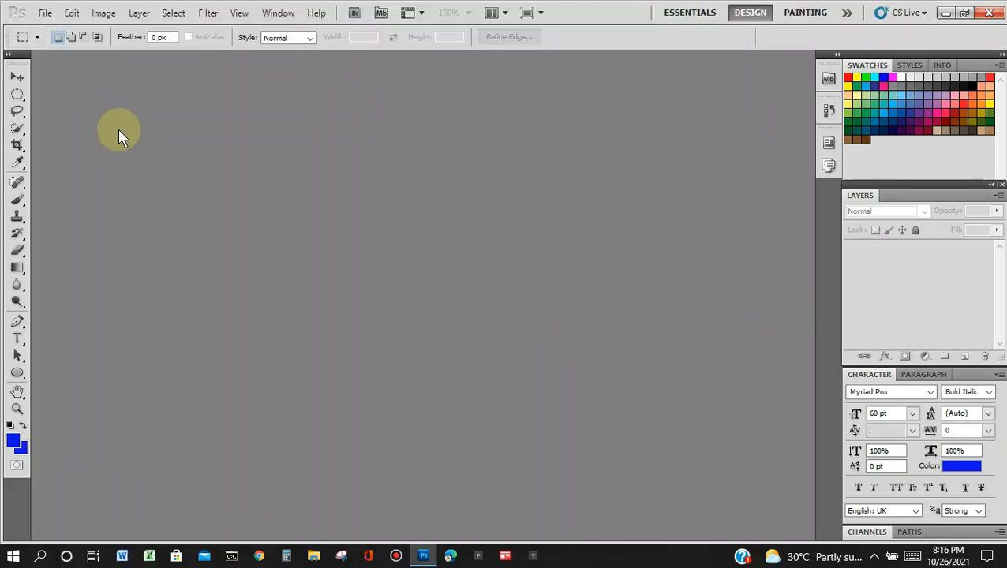
left_click(45, 13)
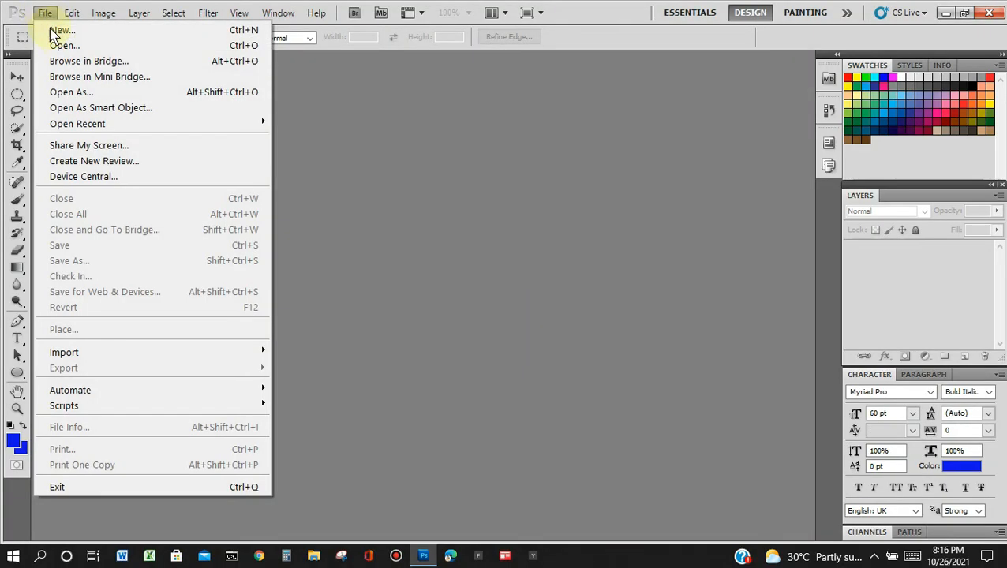
left_click(65, 45)
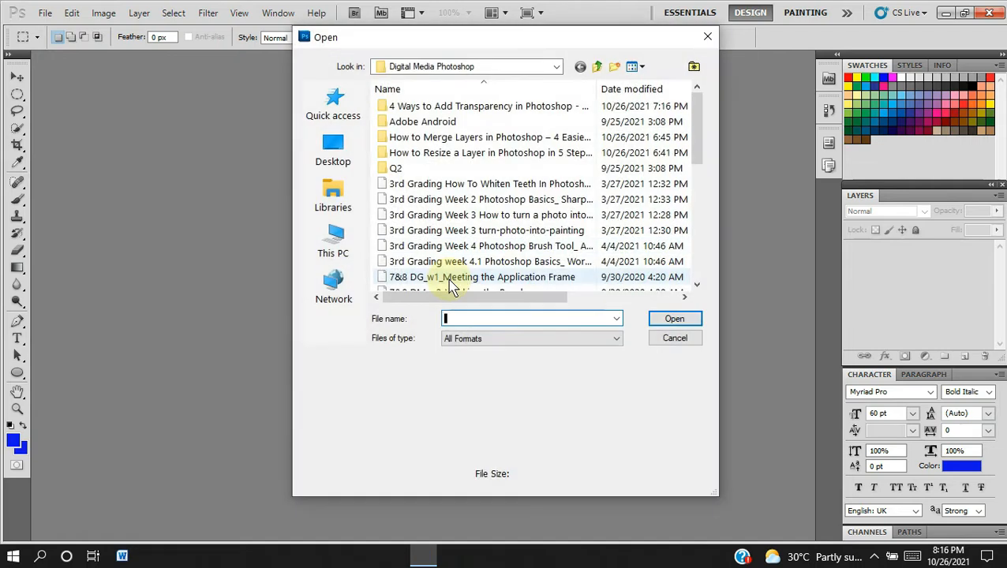
scroll(699, 261, "down", 6)
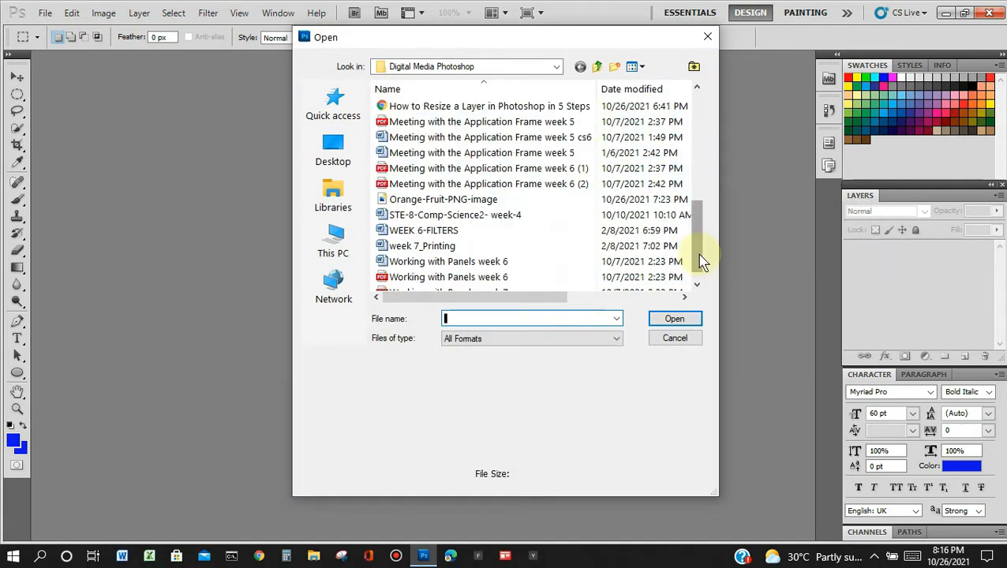
left_click(506, 199)
left_click_drag(699, 251, 702, 247)
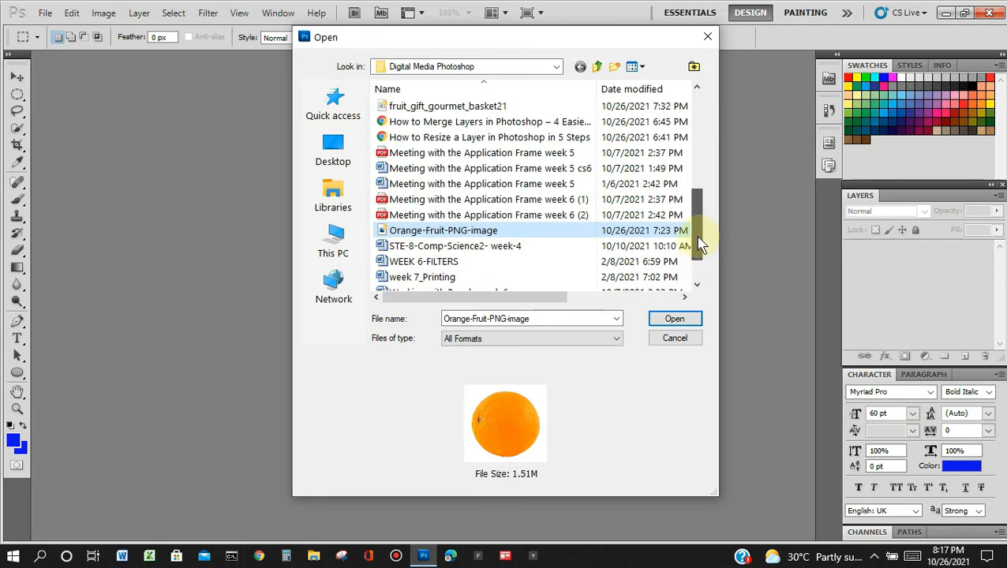
left_click(527, 108, "ctrl")
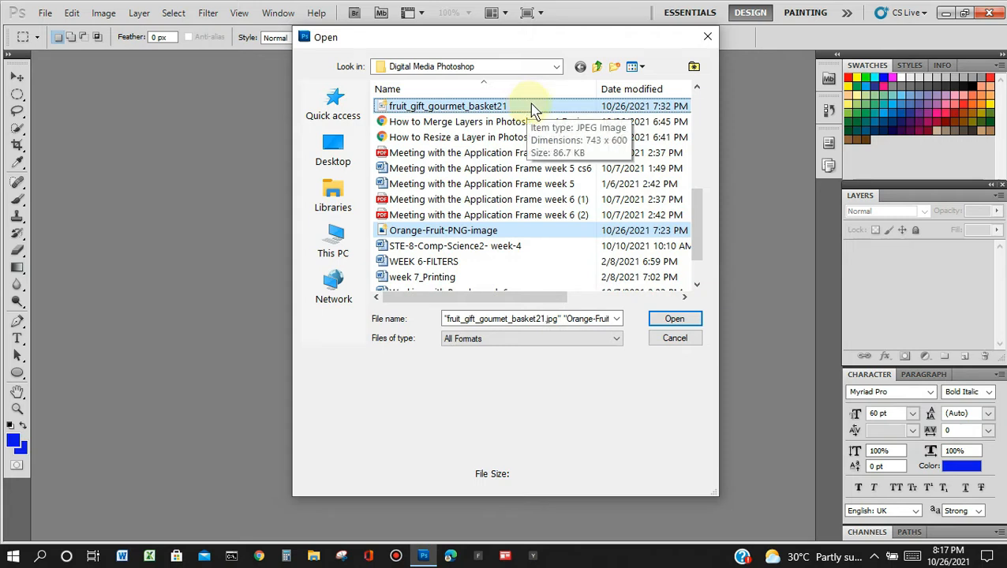
left_click(674, 320)
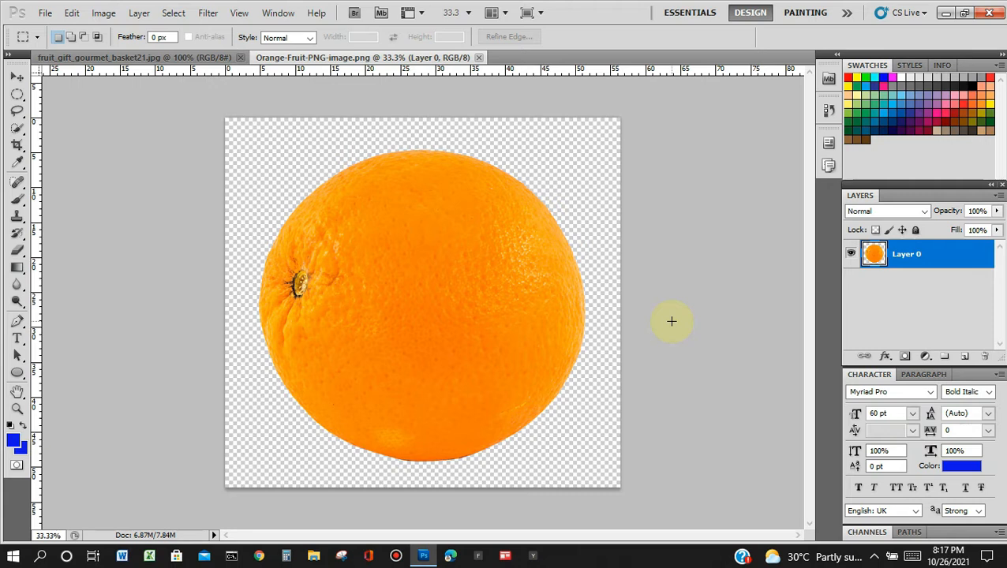
Step: Tile the two open image documents so they are shown side by side
left_click(277, 13)
mouse_move(301, 31)
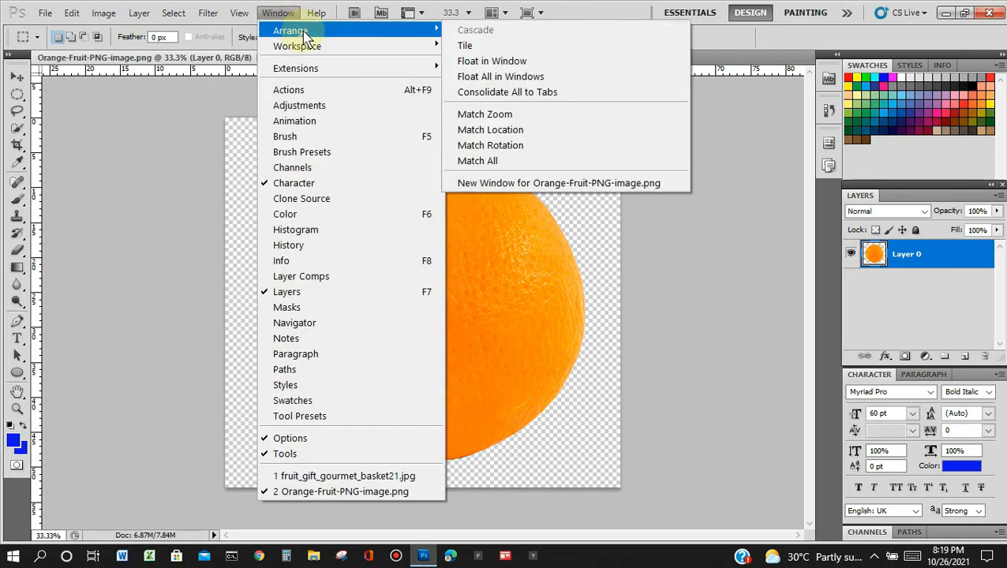
left_click(470, 48)
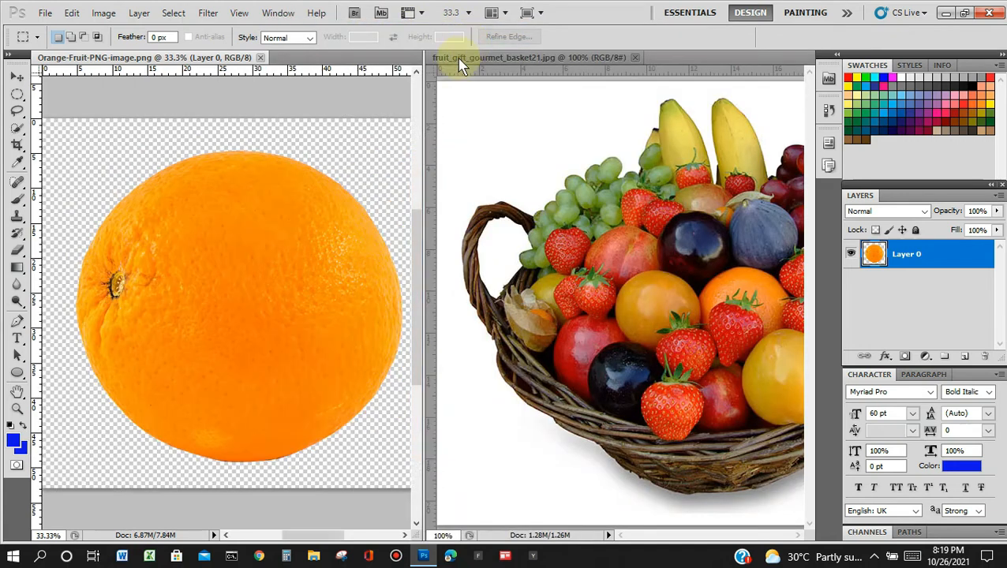
Step: Copy the orange into the fruit basket document with the Move tool
left_click(17, 76)
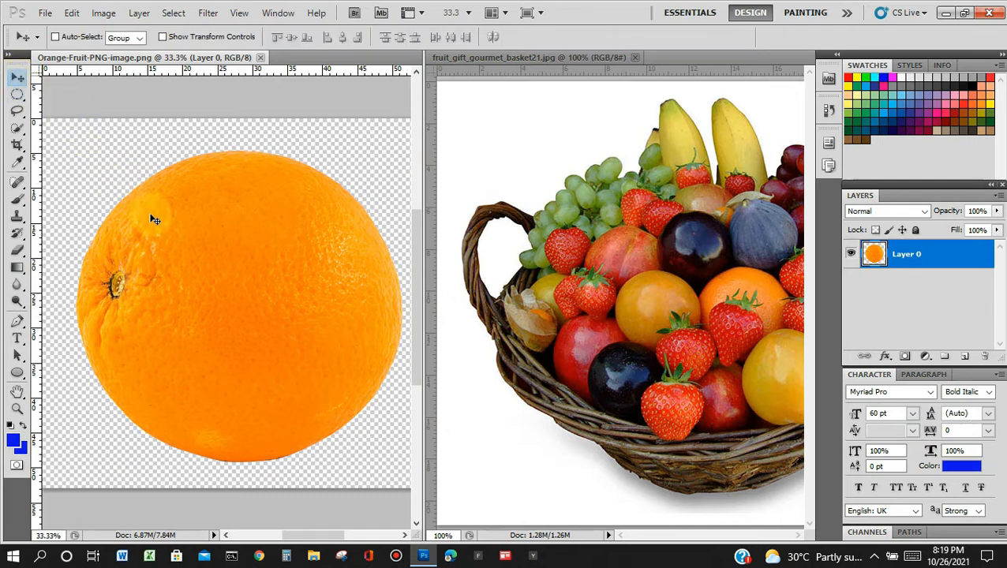
left_click_drag(155, 220, 570, 181)
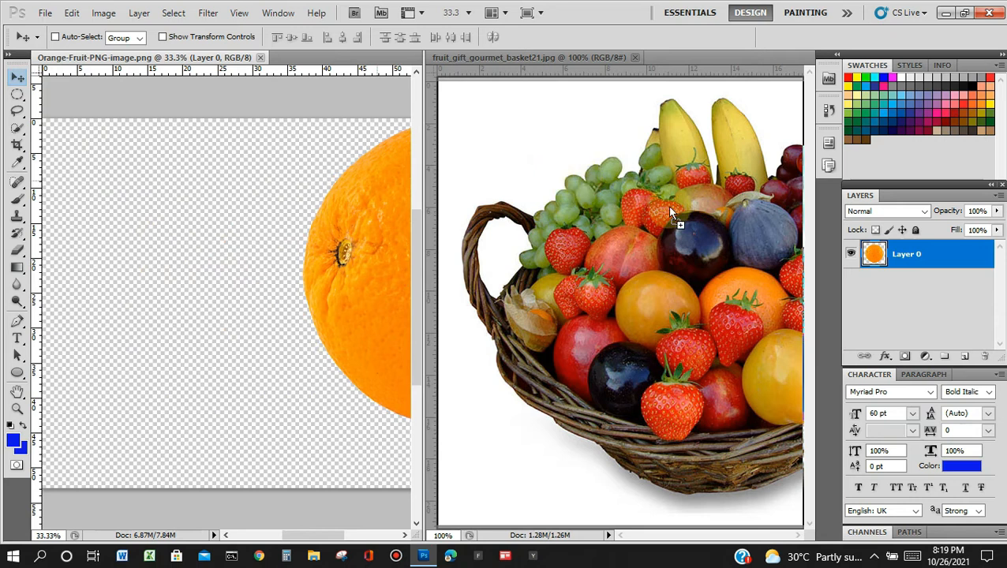
left_click_drag(669, 210, 669, 210)
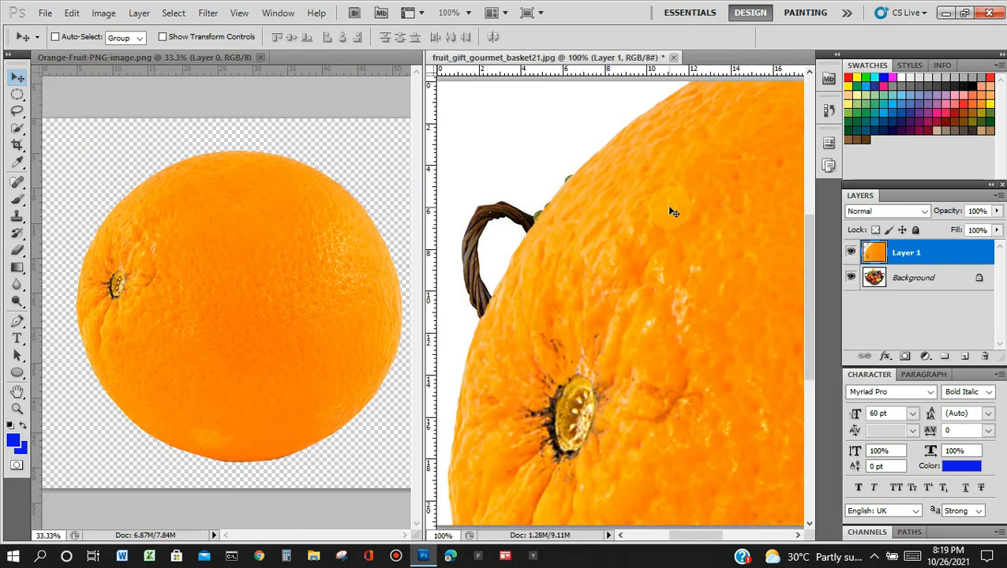
Step: Free-transform the orange in the basket image, scaling it to about 57% width and 51% height and repositioning it over the fruit
key("ctrl+t")
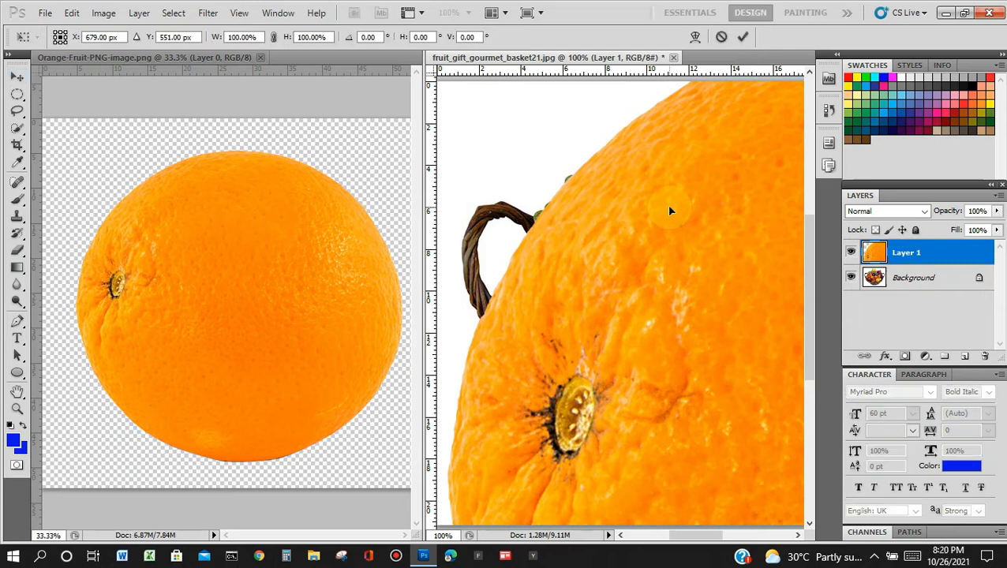
left_click_drag(669, 210, 715, 312)
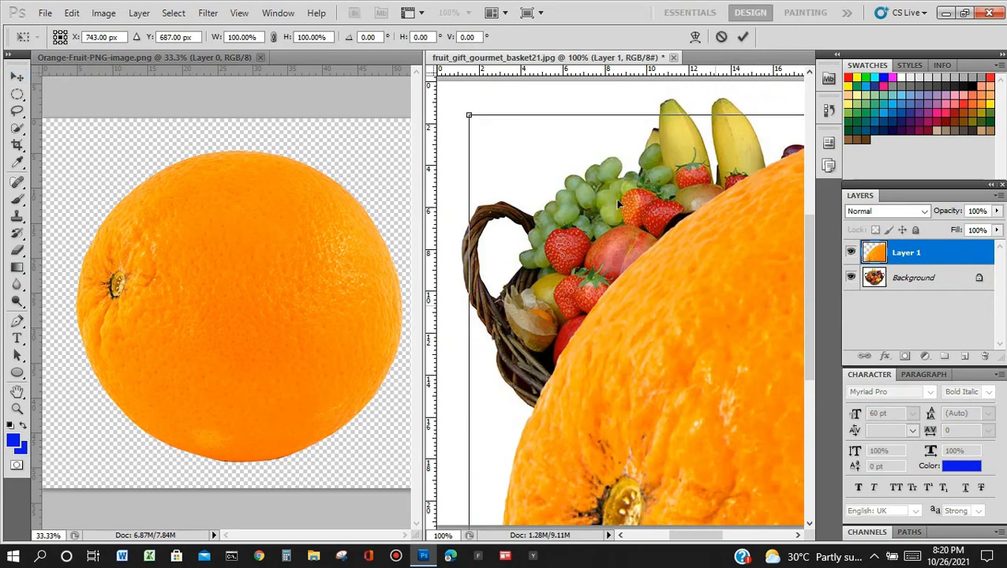
left_click_drag(470, 116, 700, 342)
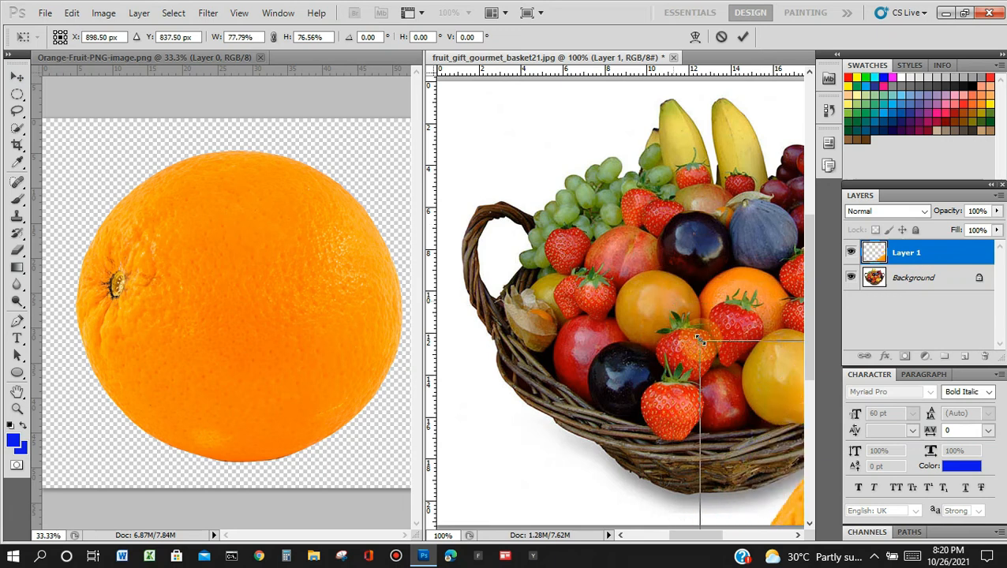
left_click_drag(776, 435, 565, 222)
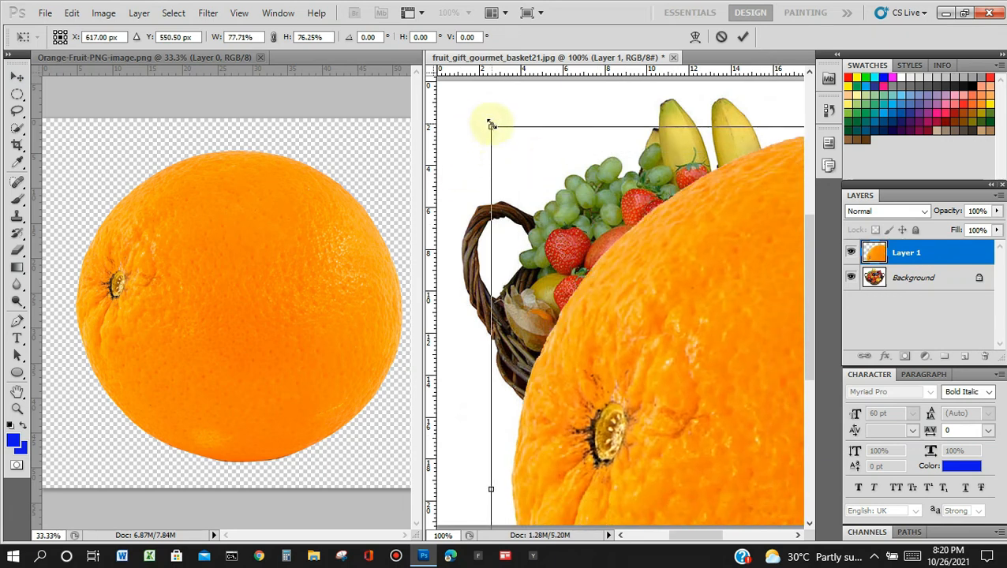
left_click_drag(490, 127, 705, 371)
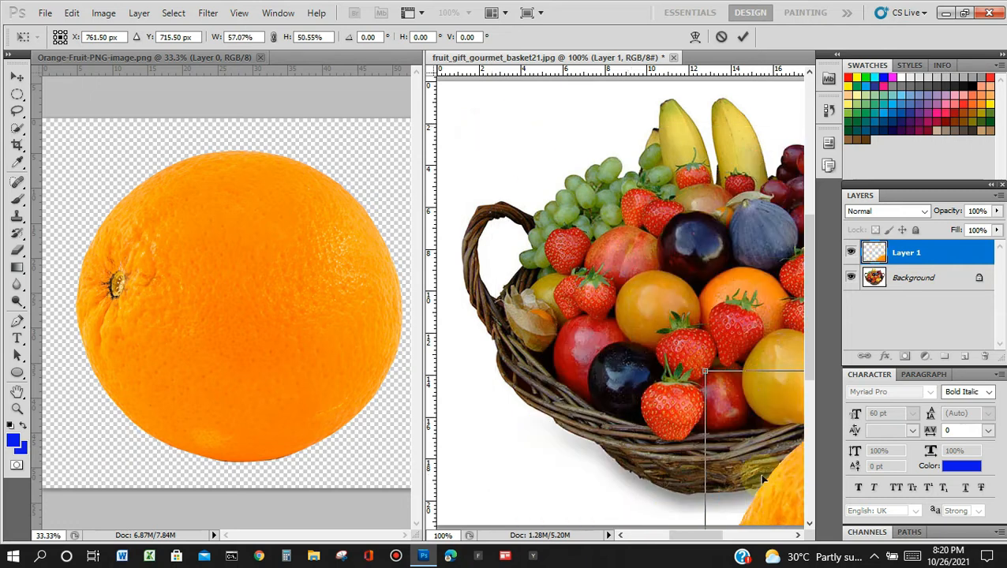
left_click_drag(775, 499, 542, 254)
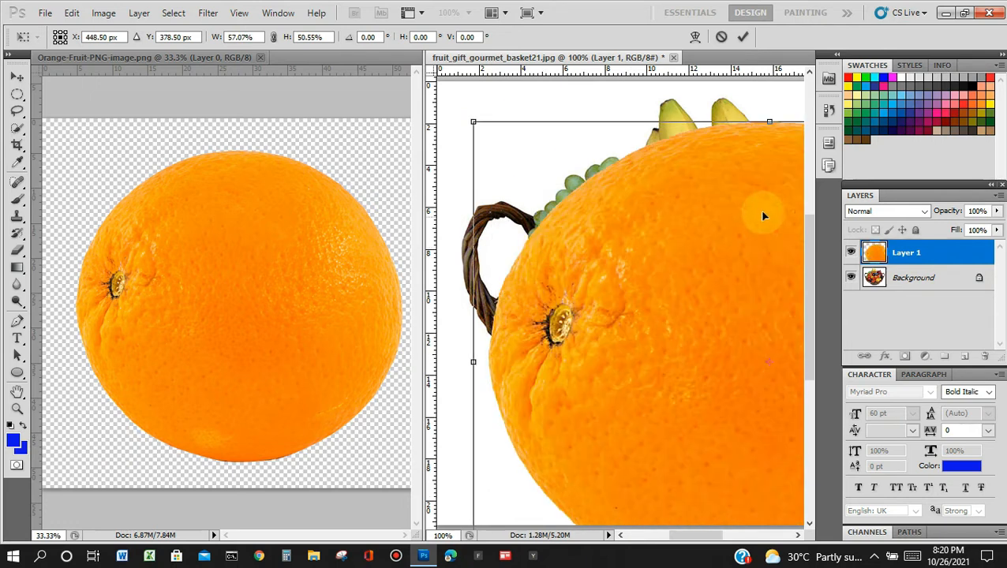
Step: Shrink the orange further to about 25% width and 19% height and place it over the basket's upper left
left_click_drag(771, 117, 771, 321)
left_click_drag(744, 460, 750, 255)
left_click_drag(477, 256, 558, 275)
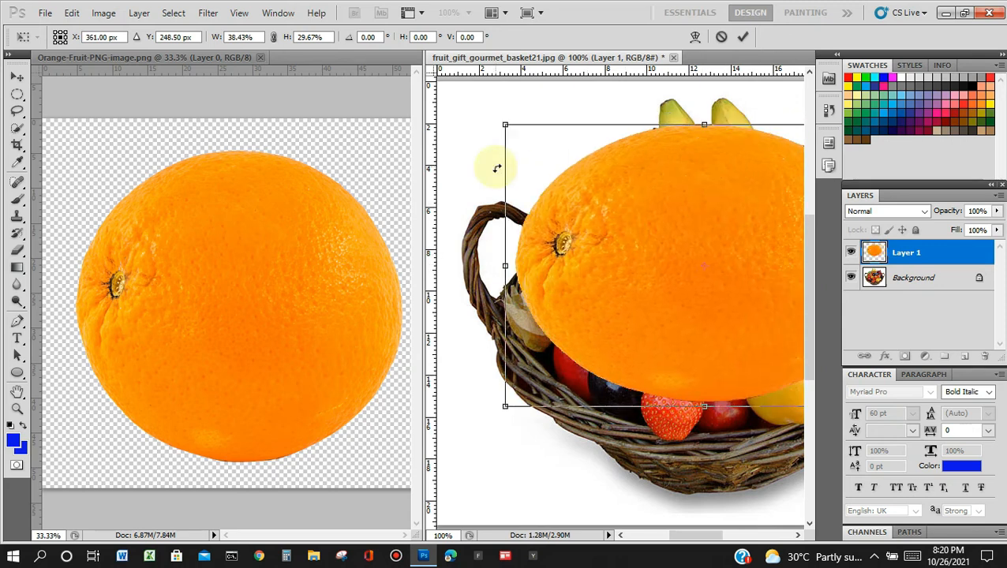
left_click_drag(505, 125, 658, 217)
left_click_drag(746, 287, 585, 193)
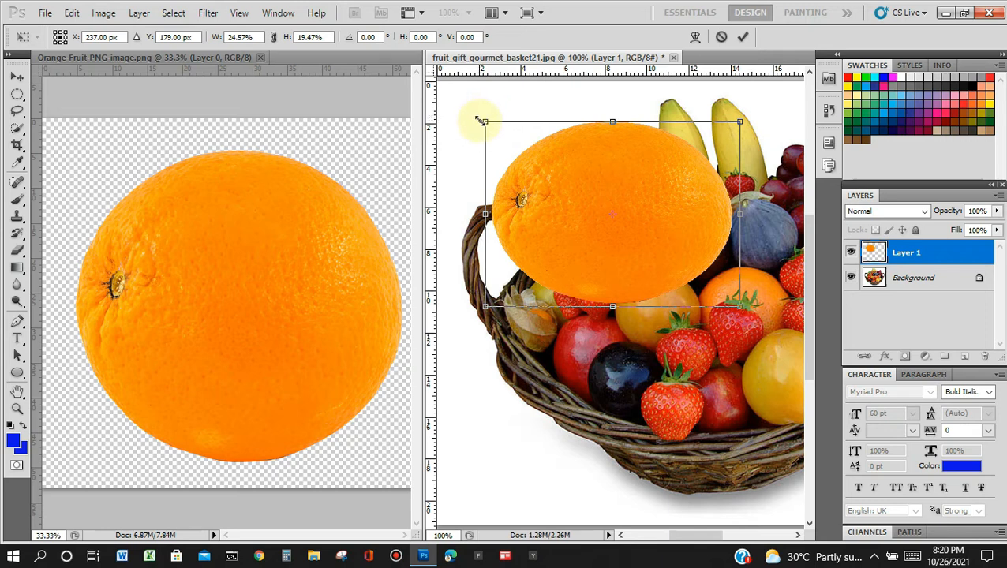
Step: Rotate the orange about 86° so its stem faces up, scale it to about 12% by 13%, and move it beside the left handle
left_click_drag(487, 124, 634, 152)
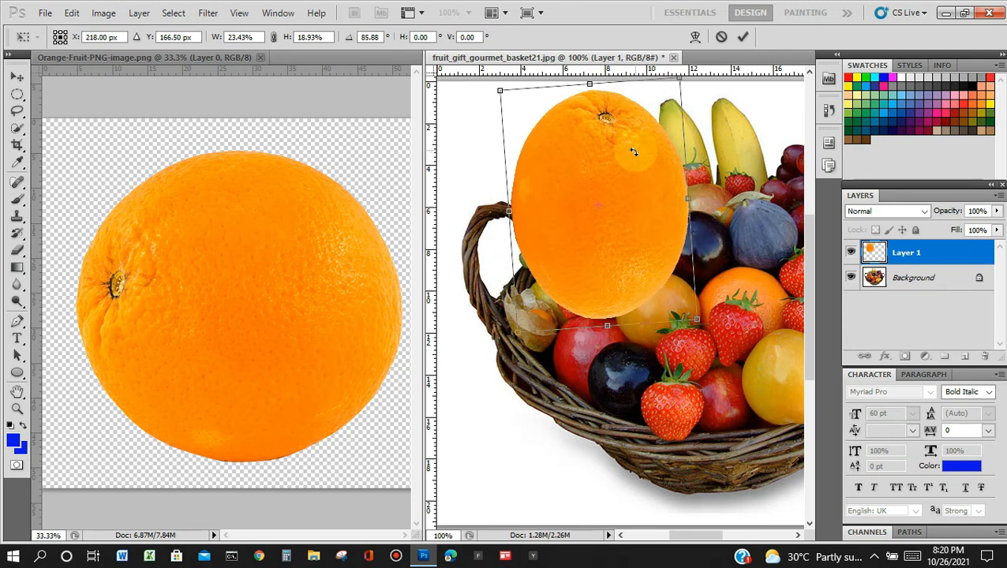
left_click_drag(678, 89, 620, 202)
left_click_drag(567, 365, 566, 330)
mouse_move(579, 288)
left_mouse_down()
mouse_move(602, 342)
mouse_move(567, 286)
left_mouse_up()
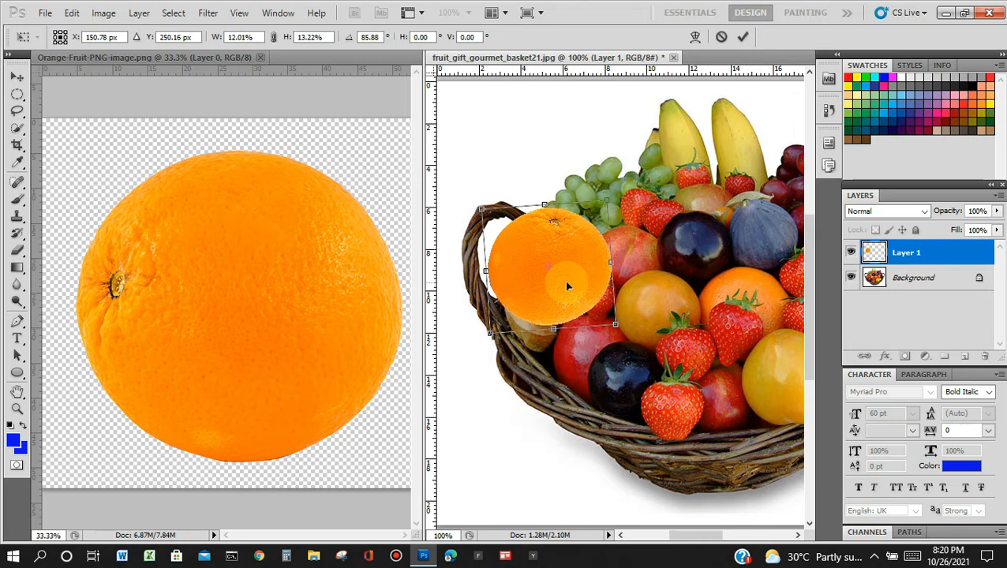
Step: Scale the orange to about 9% width and 10% height, fit it inside the basket's left edge, and apply the transform
left_click_drag(606, 200, 603, 227)
left_click_drag(487, 281, 497, 282)
left_click_drag(549, 253, 541, 284)
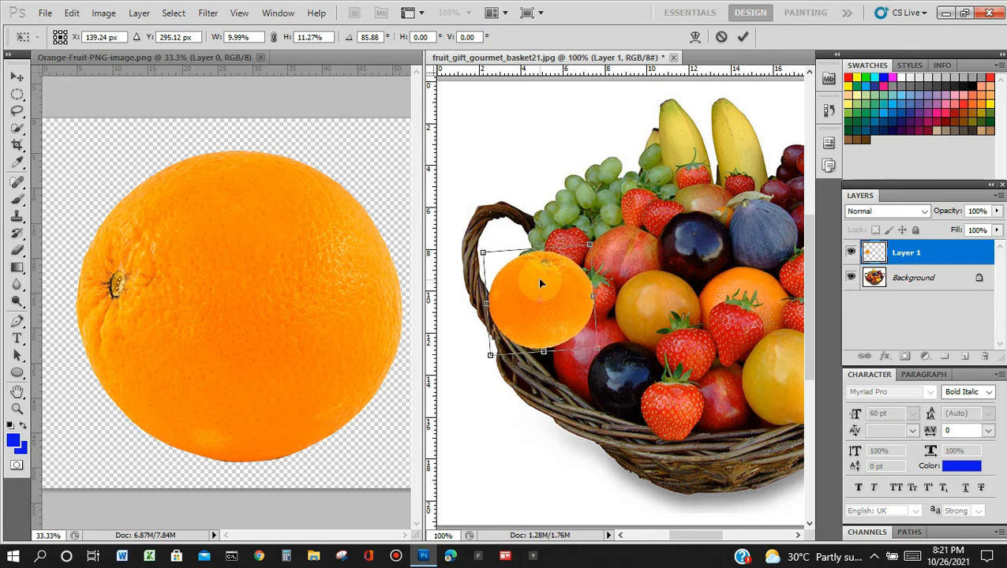
left_click_drag(588, 245, 583, 250)
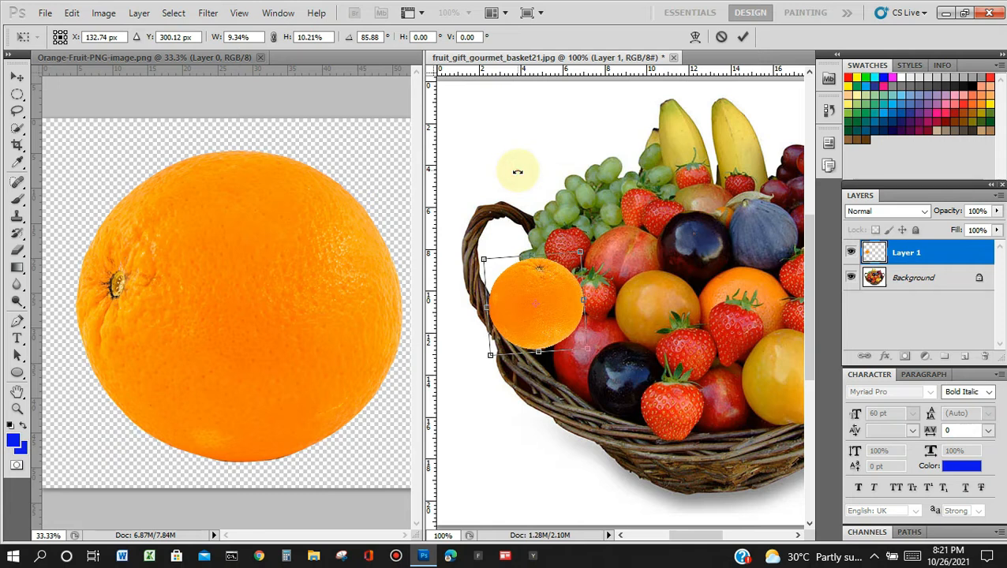
key("Return")
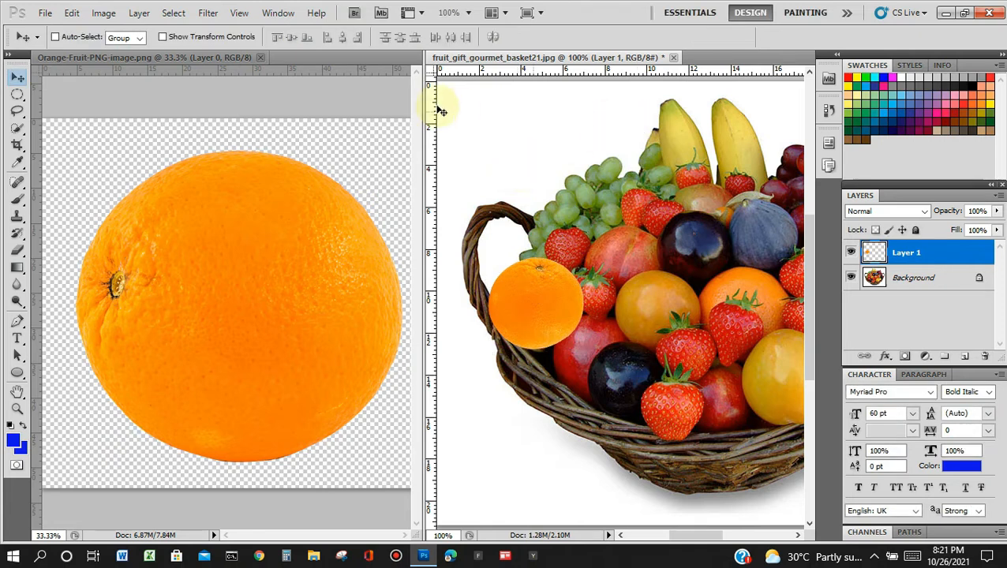
Step: Close the Orange-Fruit-PNG-image document and convert the basket image's locked Background into a regular layer with the default settings
left_click(261, 57)
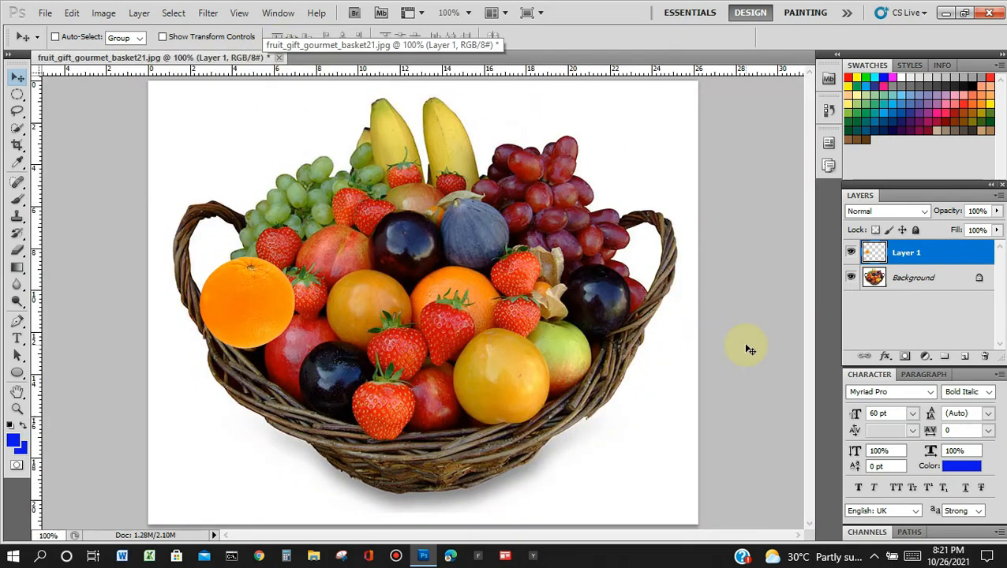
left_click_drag(922, 281, 926, 265)
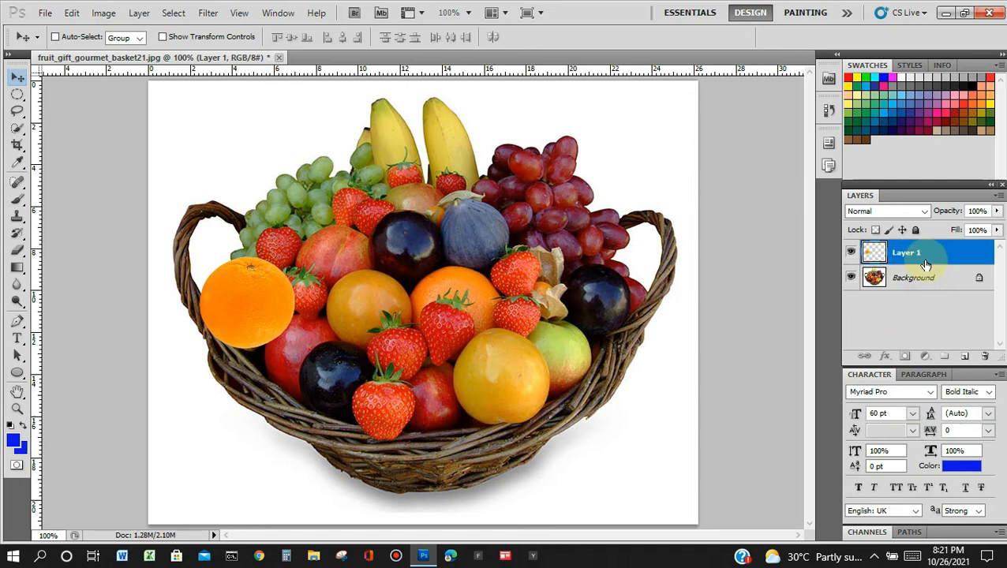
double_click(979, 282)
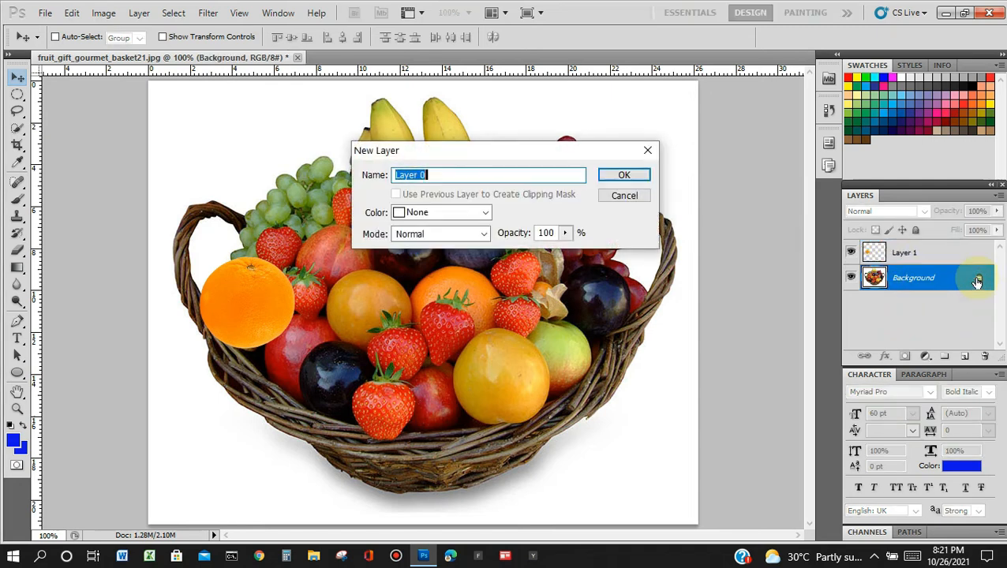
left_click(624, 175)
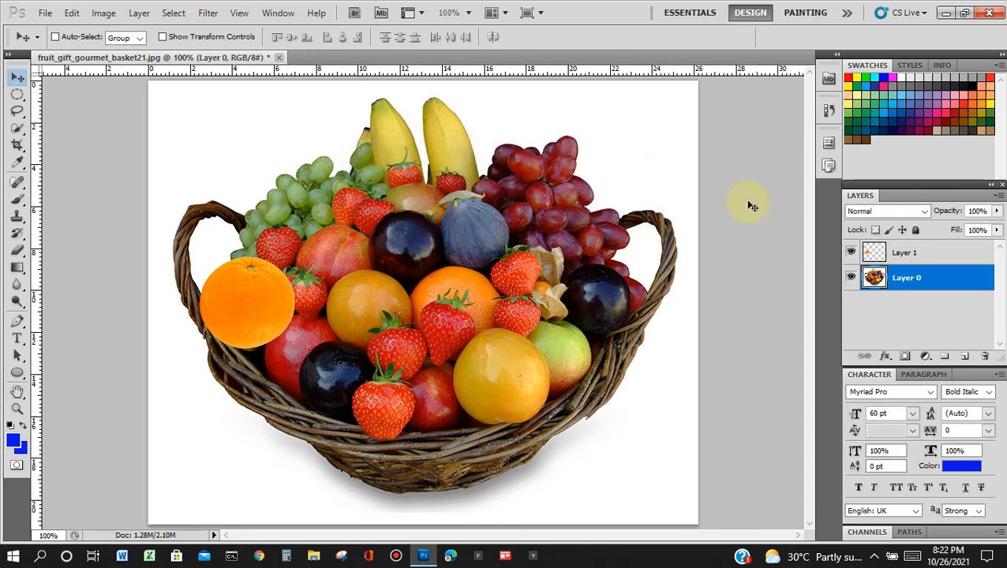
Step: Move the orange's layer beneath the basket layer, and restore it to the top of the layer stack
left_click(926, 253)
left_click_drag(926, 253, 932, 315)
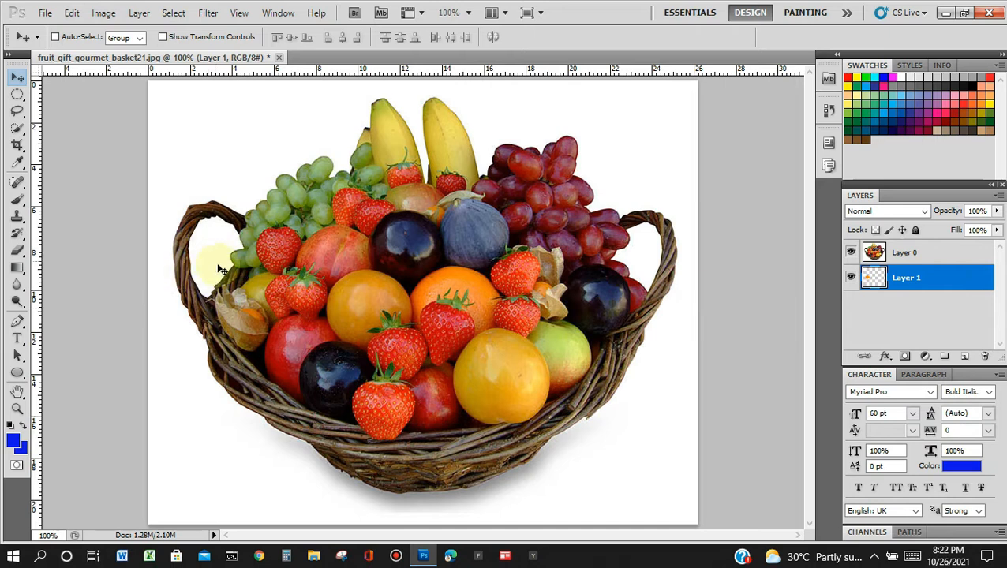
left_click(927, 253)
left_click_drag(927, 253, 933, 314)
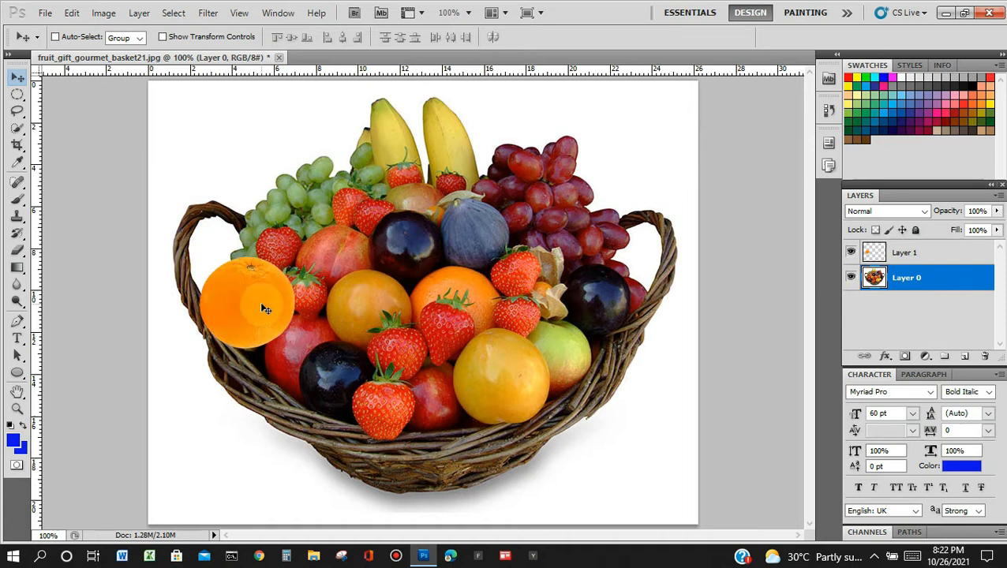
Step: Select the orange layer and the basket layer in turn, and toggle the basket layer's visibility off and back on
left_click(927, 255)
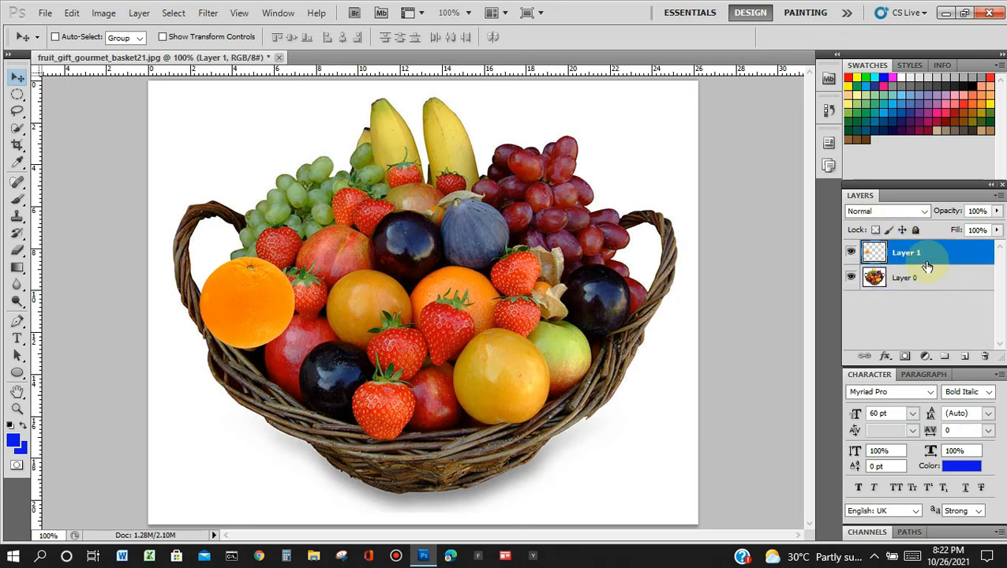
left_click(921, 275)
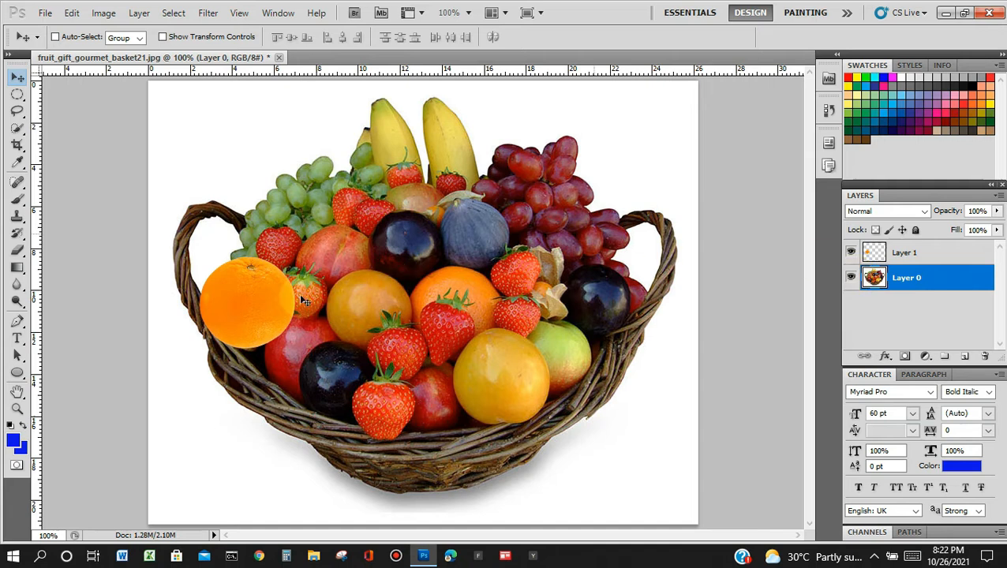
left_click(851, 277)
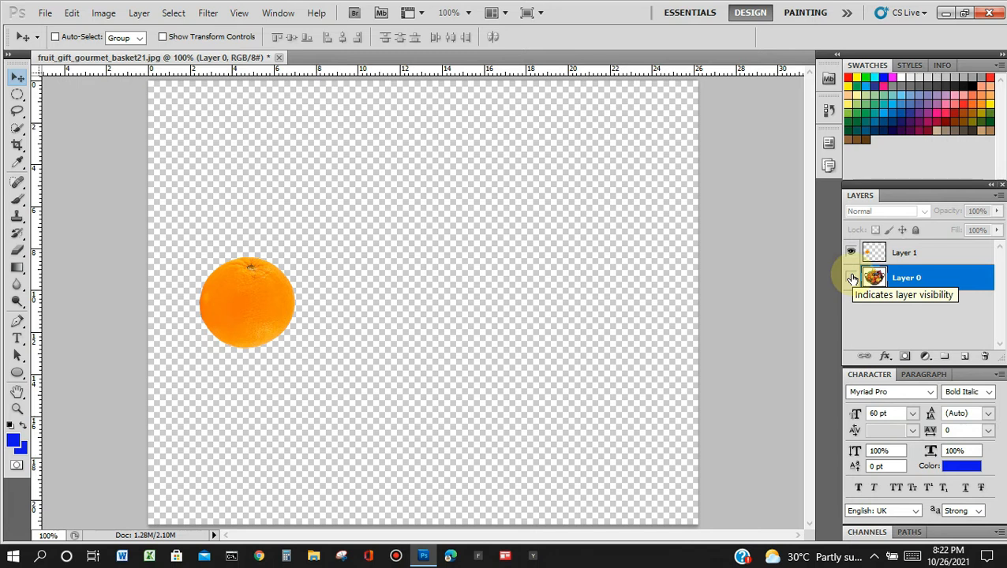
left_click(851, 277)
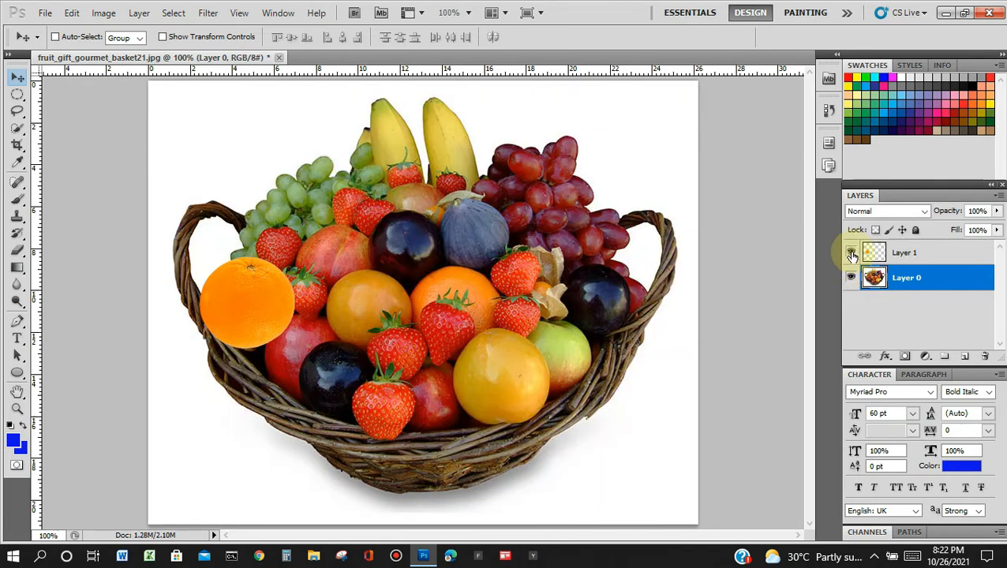
Step: Toggle the orange layer's visibility off and on, hide both the orange and basket layers, and show them both again
left_click(851, 253)
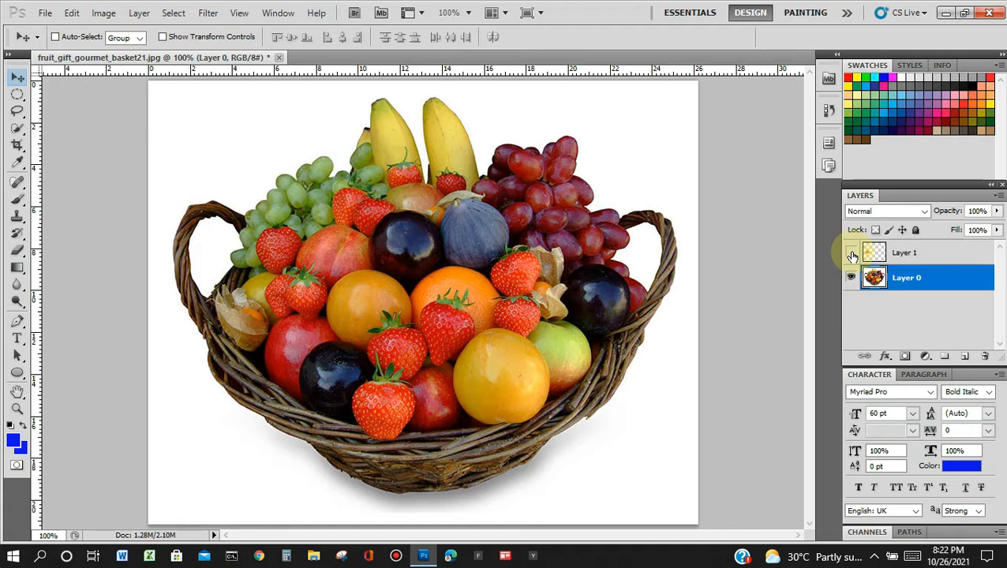
left_click(852, 253)
left_click(852, 253)
left_click(850, 279)
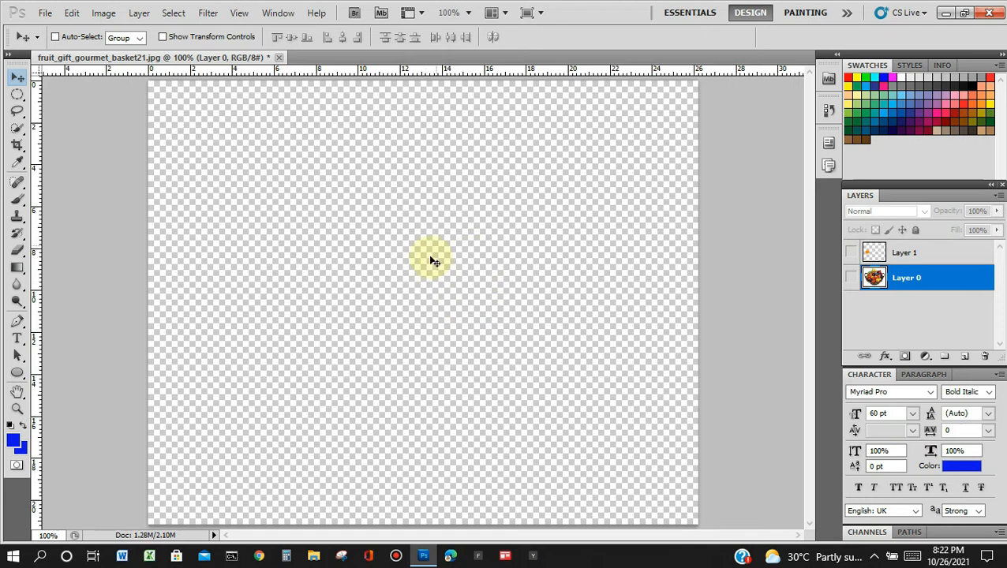
left_click(853, 252)
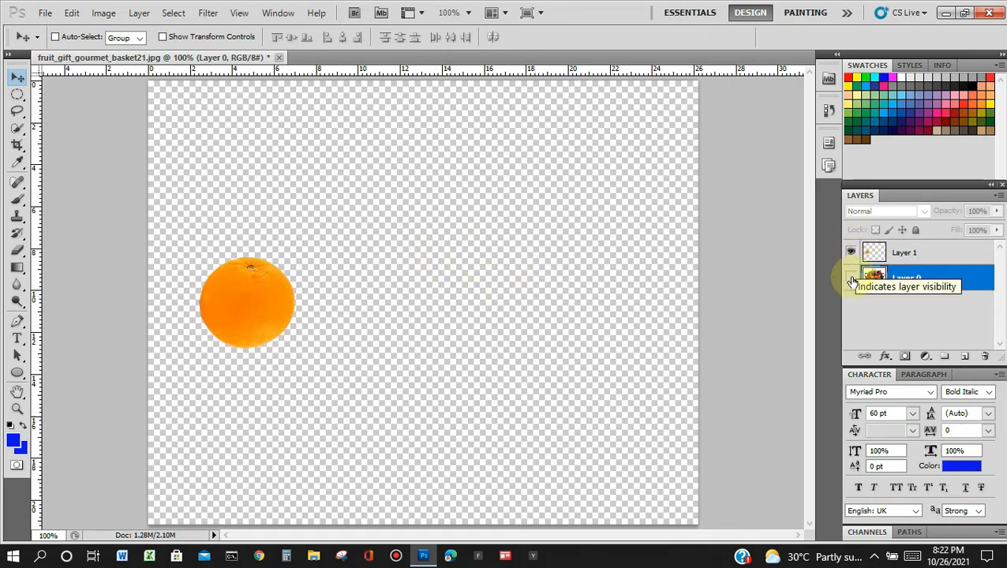
left_click(851, 278)
Step: Rename the layer containing the added orange as Orange
double_click(910, 255)
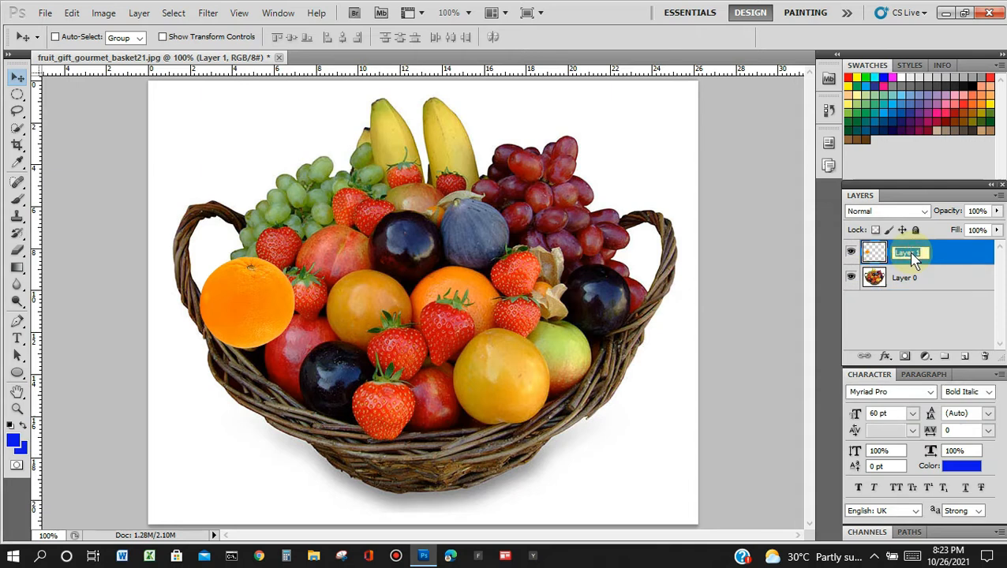
key("BackSpace")
type("ange")
left_click(978, 257)
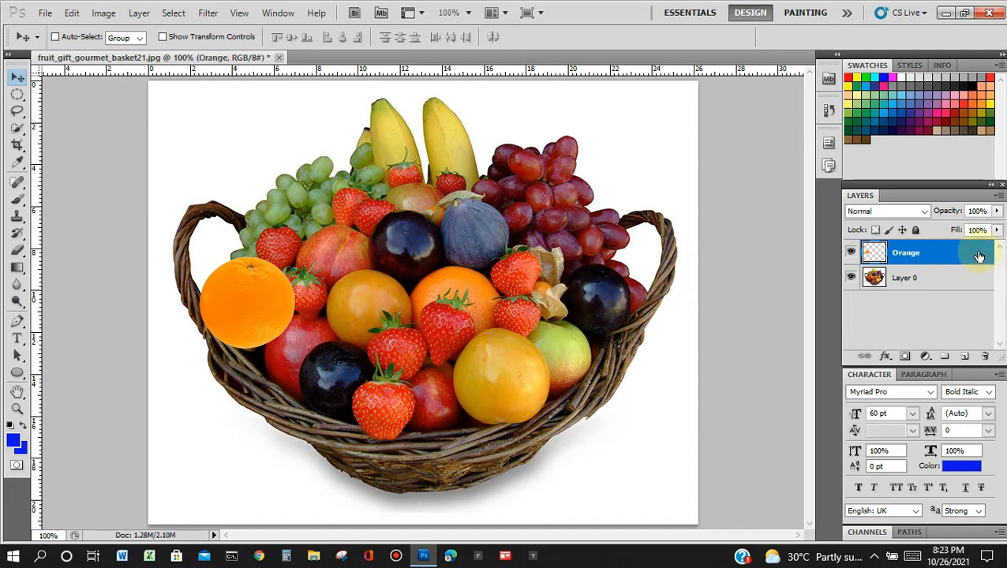
Step: Create a new empty layer above the Orange layer and rename it as Transparent Layer
left_click(964, 359)
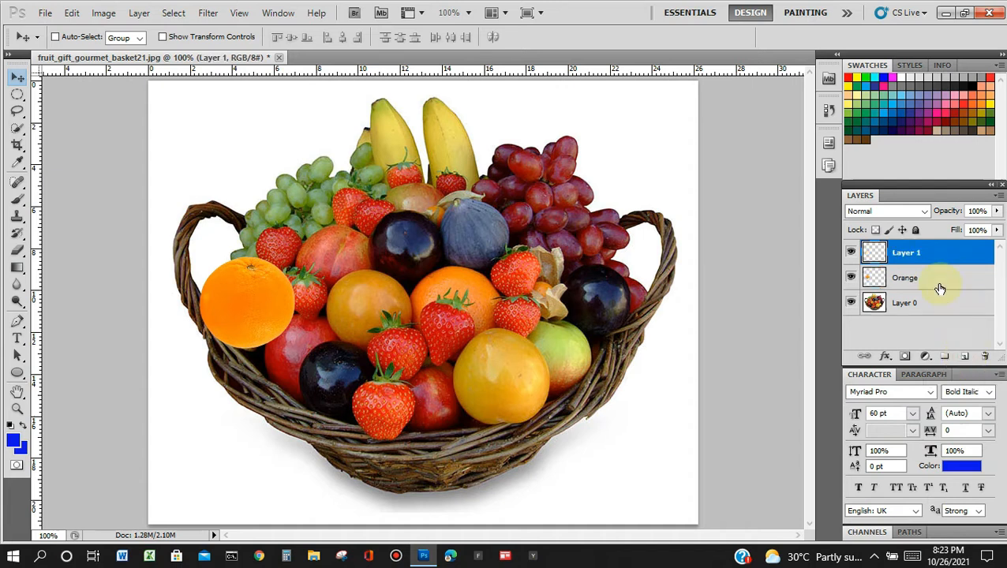
key("Delete")
key("ctrl+z")
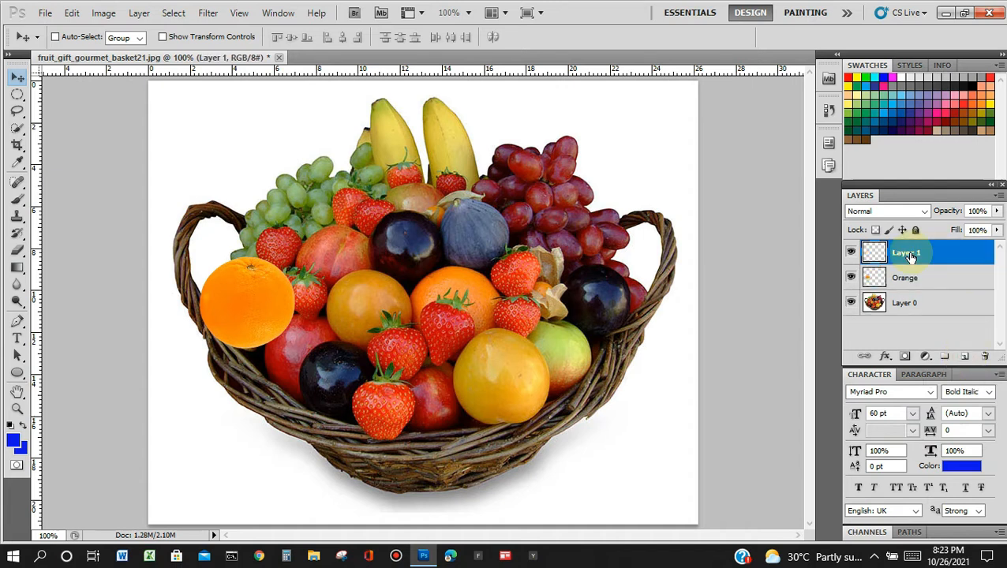
double_click(908, 253)
key("BackSpace")
type("Transparent Layer")
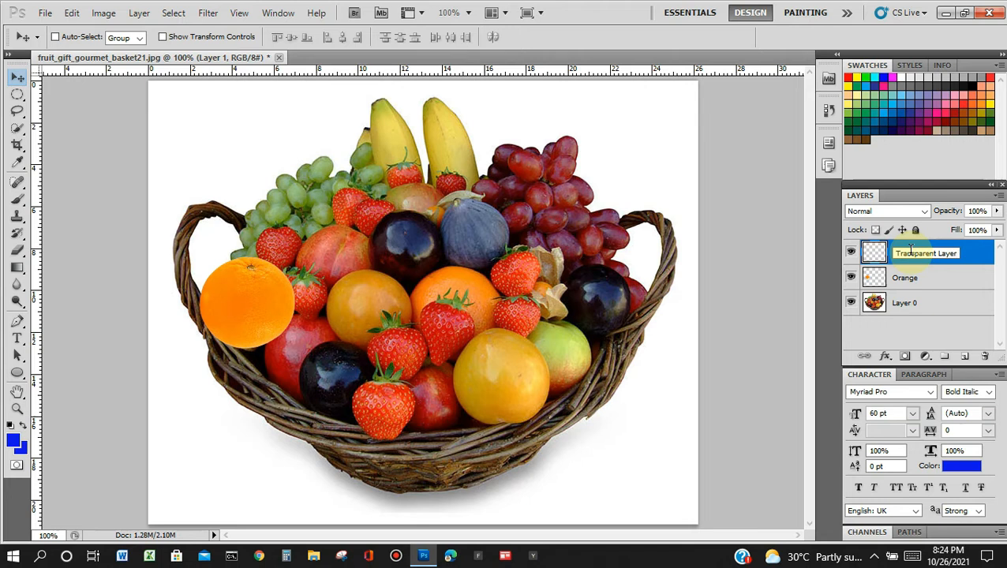
left_click(894, 342)
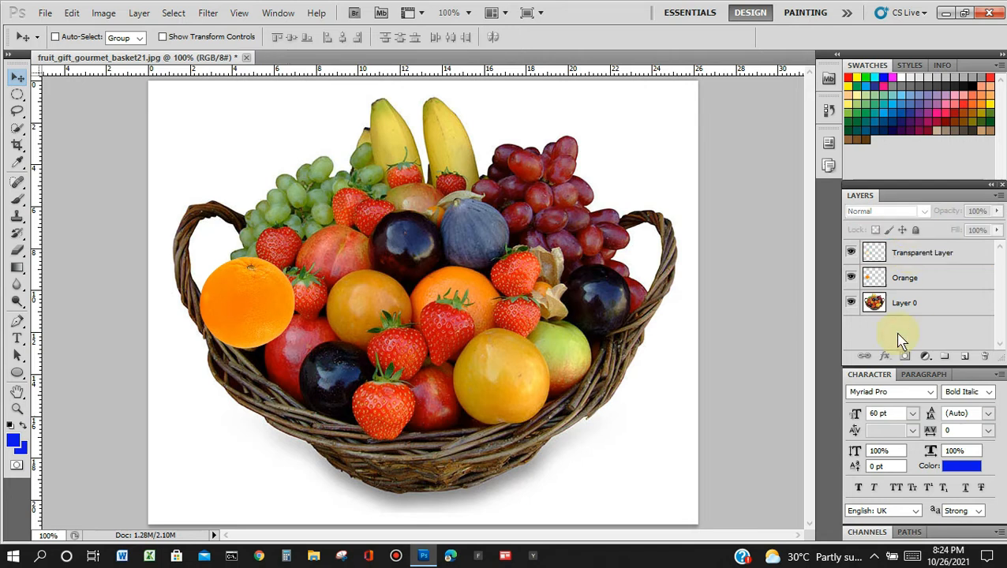
Step: Delete the layer named Transparent Layer from the document
left_click(957, 260)
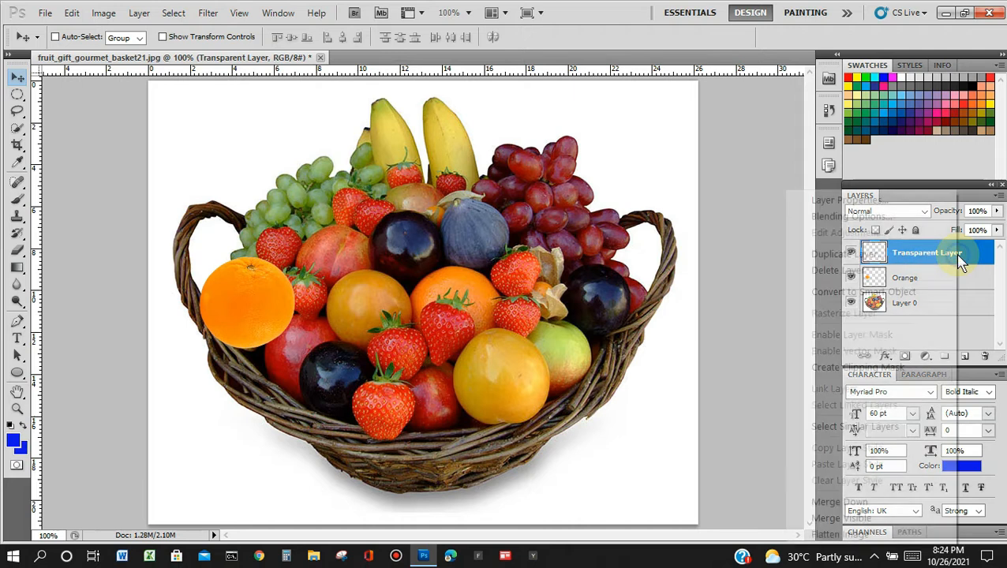
right_click(957, 260)
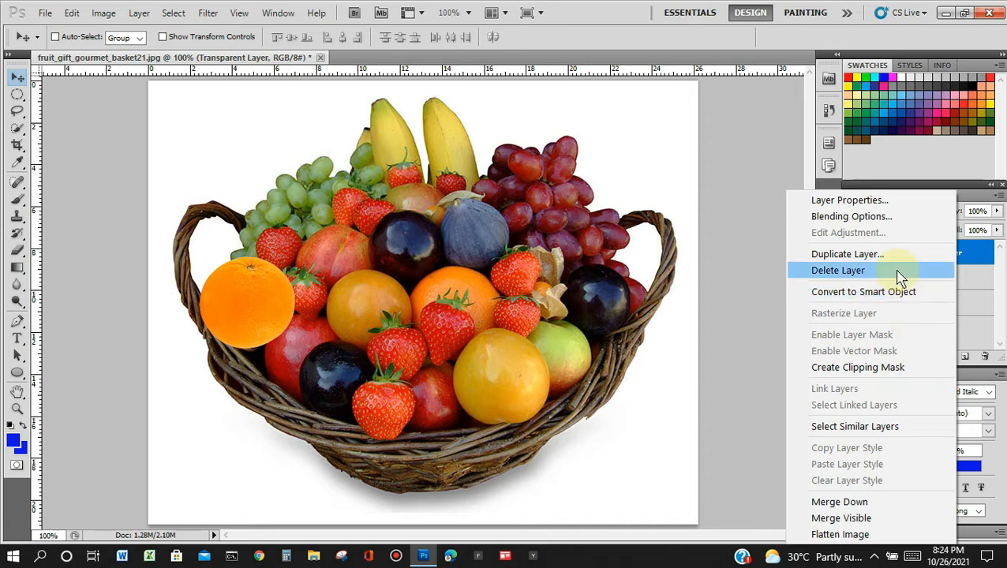
left_click(838, 271)
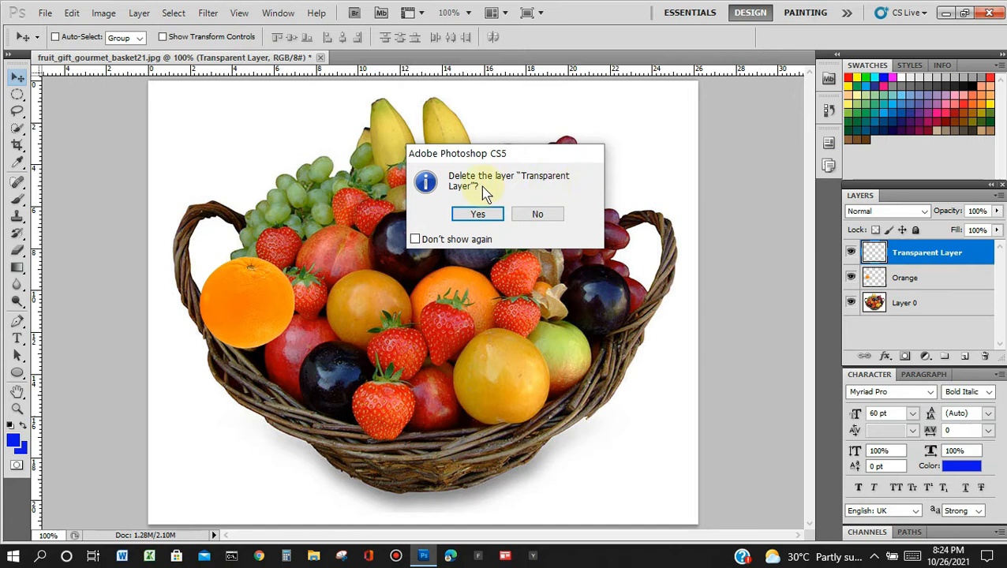
left_click(479, 215)
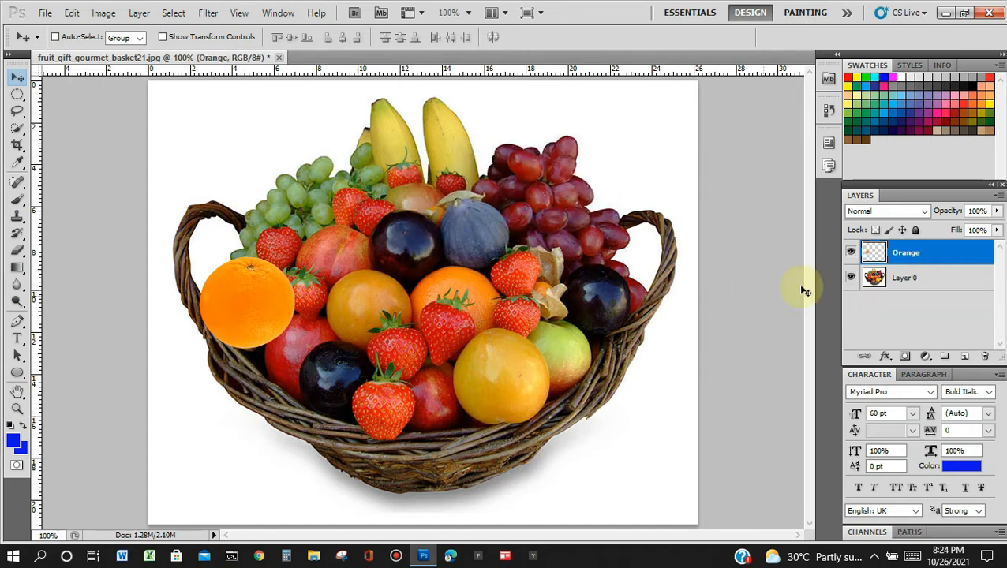
Step: Duplicate the Orange layer within the same document, keeping the default name Orange copy
right_click(932, 254)
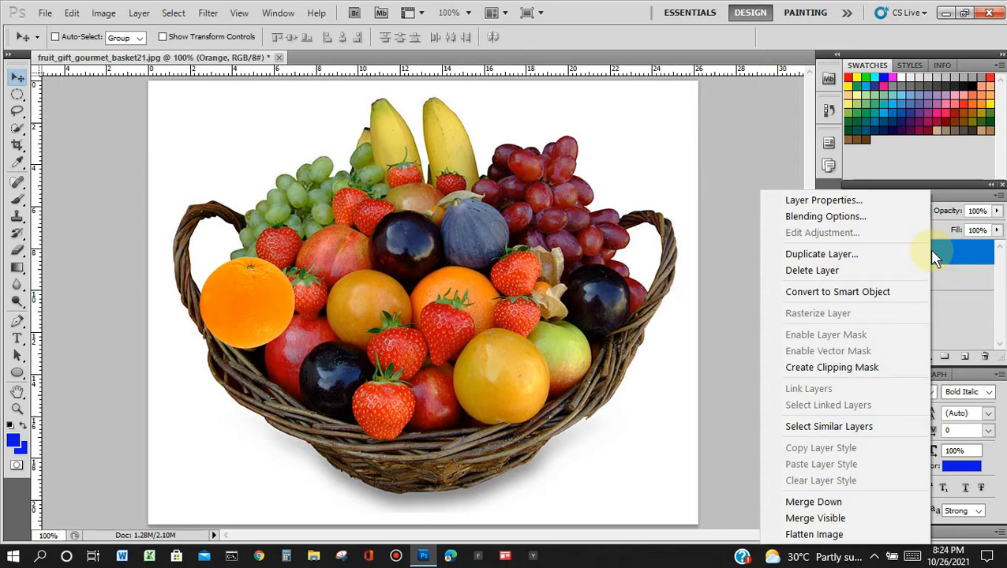
left_click(737, 120)
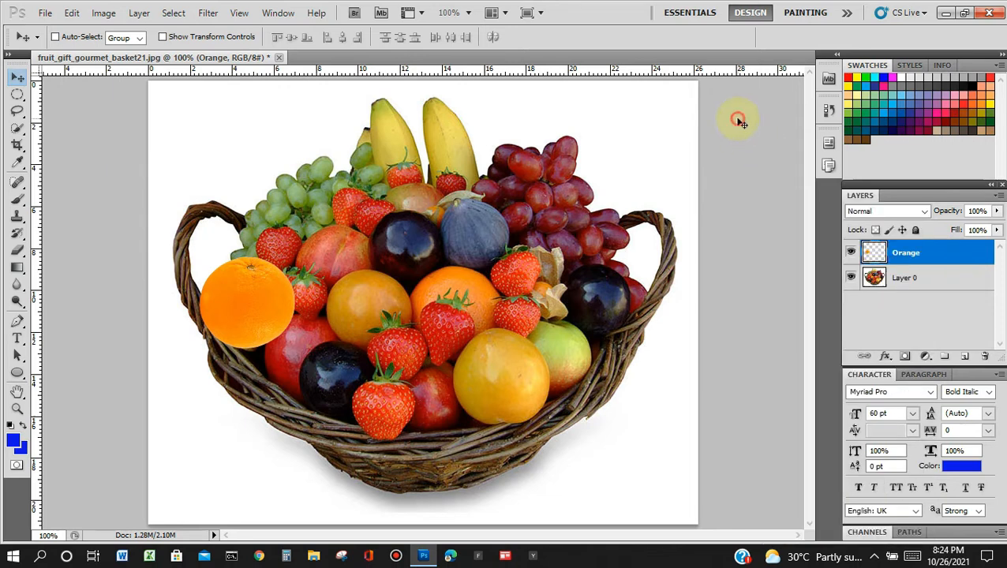
right_click(929, 258)
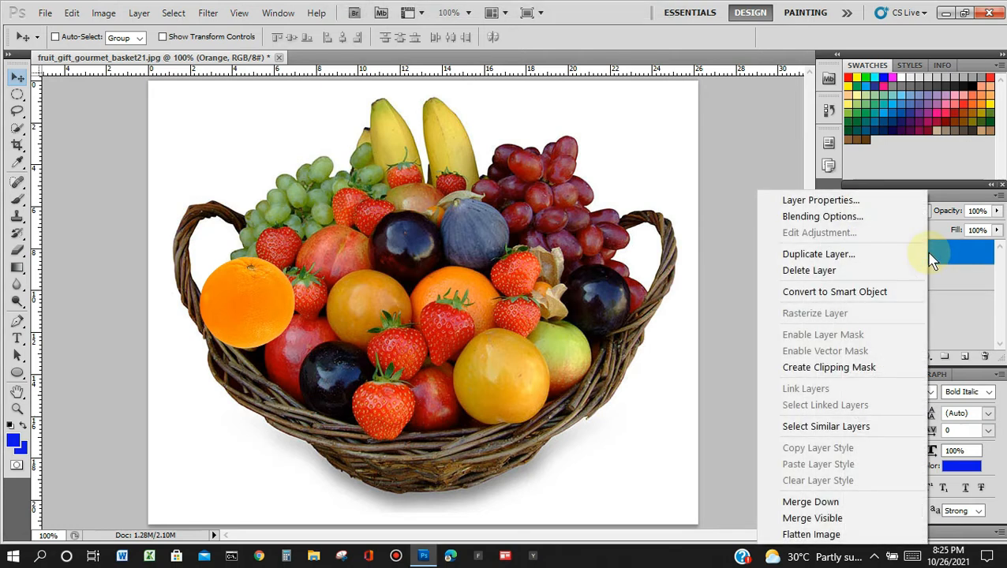
left_click(868, 263)
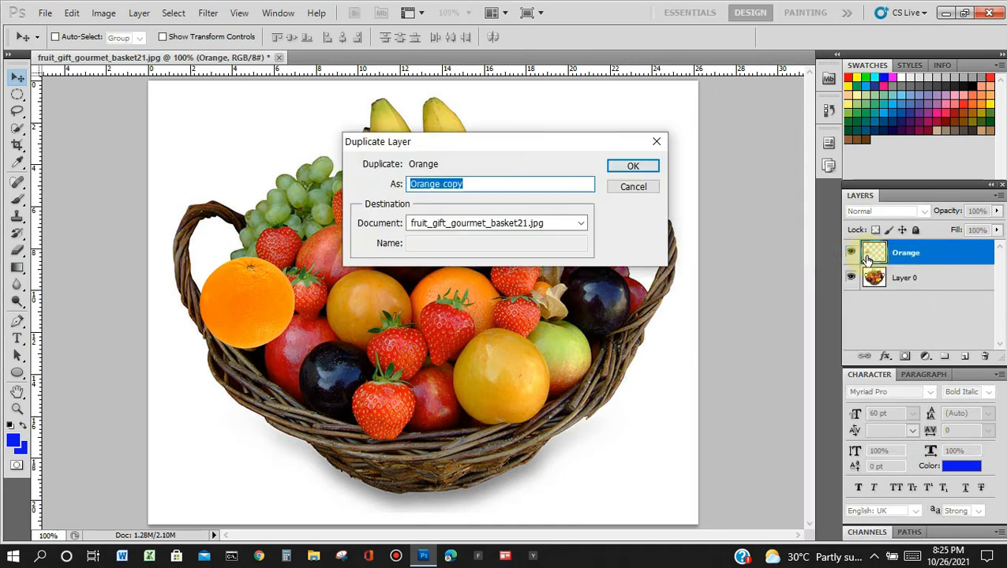
left_click(634, 167)
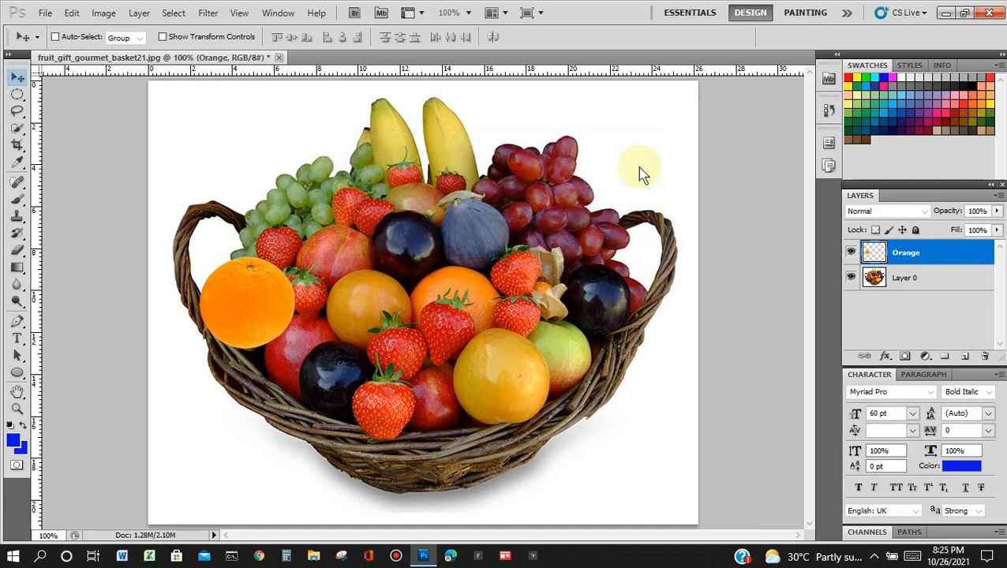
Step: Select the Orange copy layer and move its orange over the dark plum near the basket's right handle
left_click(936, 255)
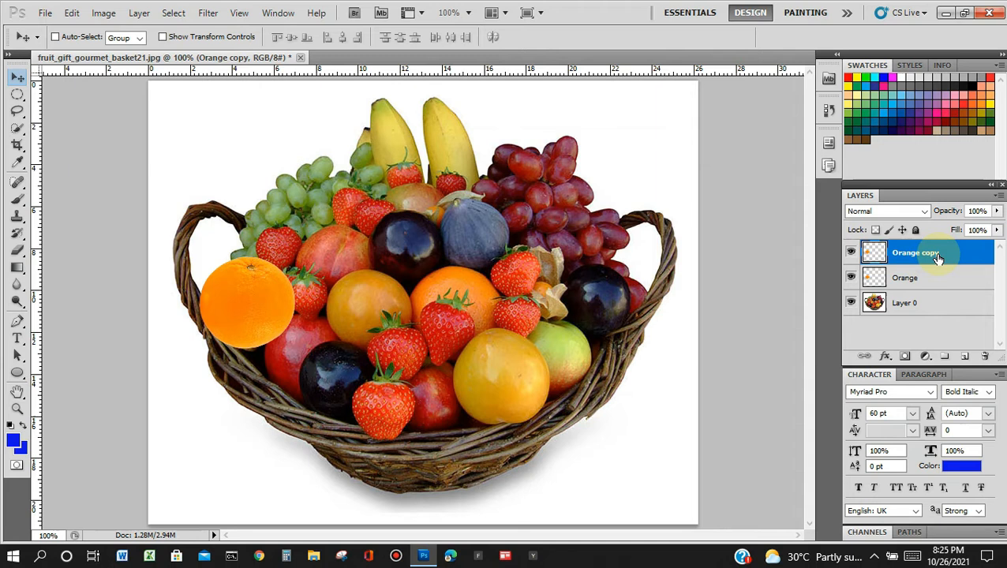
left_click_drag(247, 304, 593, 274)
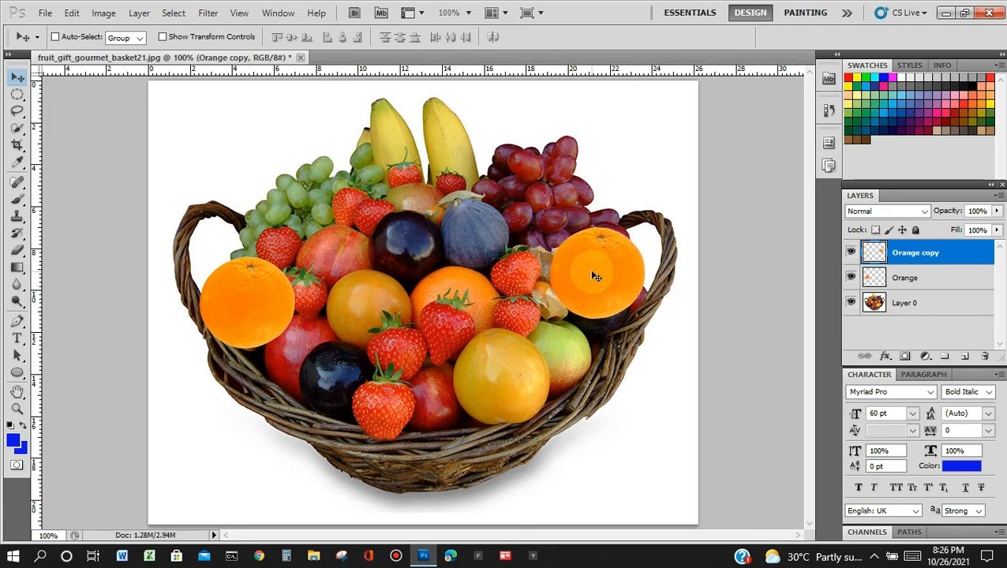
left_click_drag(596, 276, 597, 276)
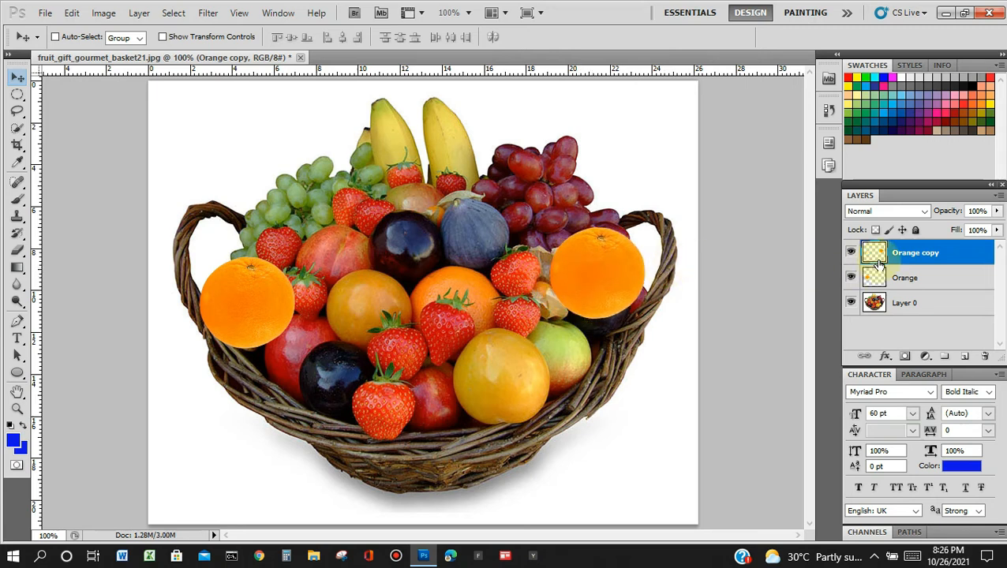
Step: Duplicate the original Orange layer again in the same document, keeping the default name Orange copy 2
left_click(921, 278)
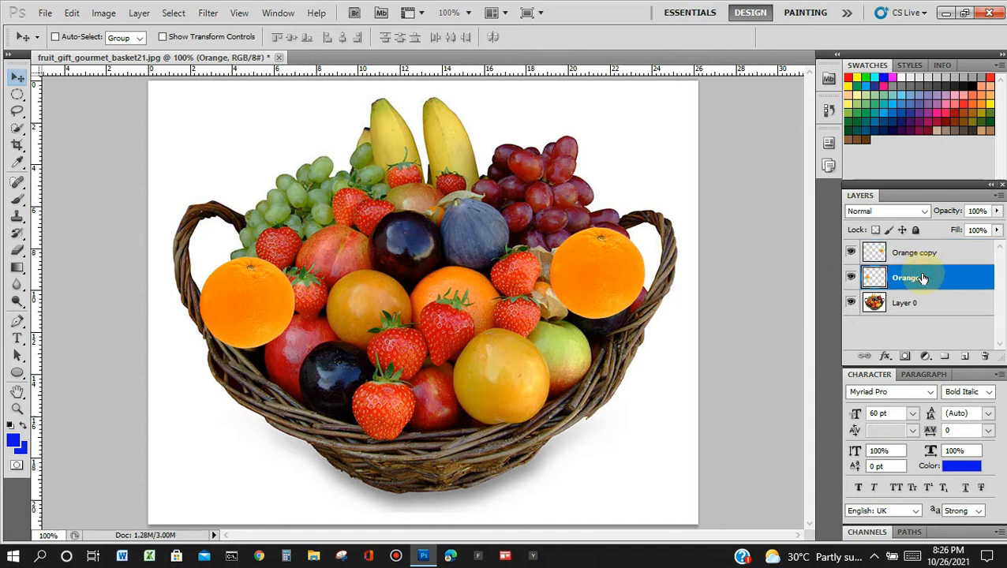
right_click(922, 278)
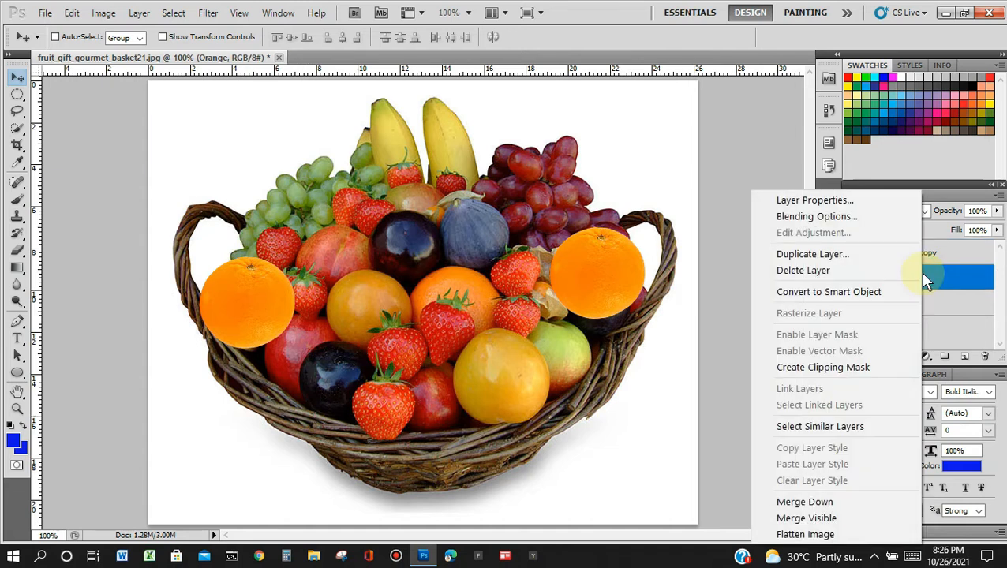
left_click(866, 255)
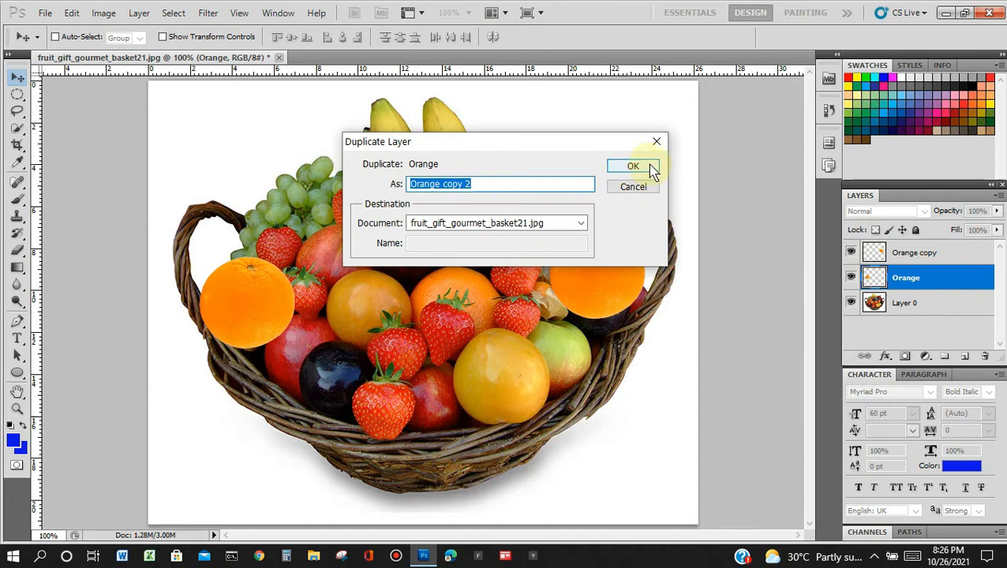
left_click(650, 169)
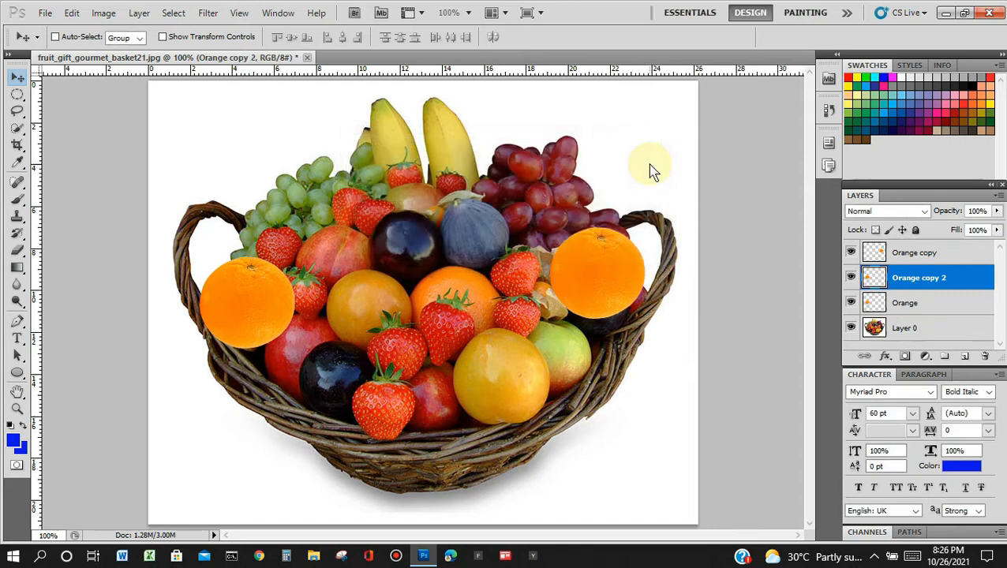
left_click_drag(619, 267, 412, 192)
left_click_drag(800, 164, 754, 120)
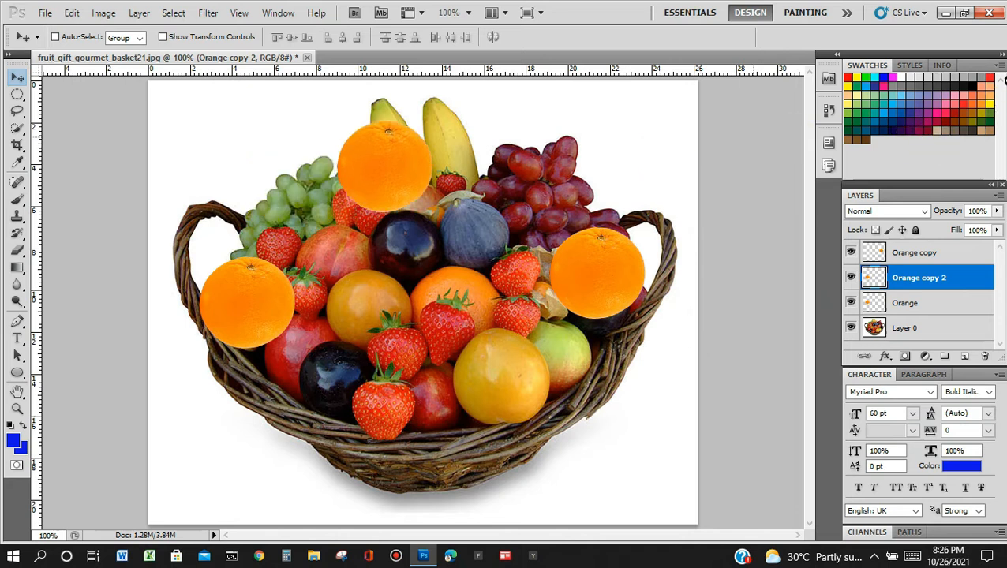
key("ctrl+z")
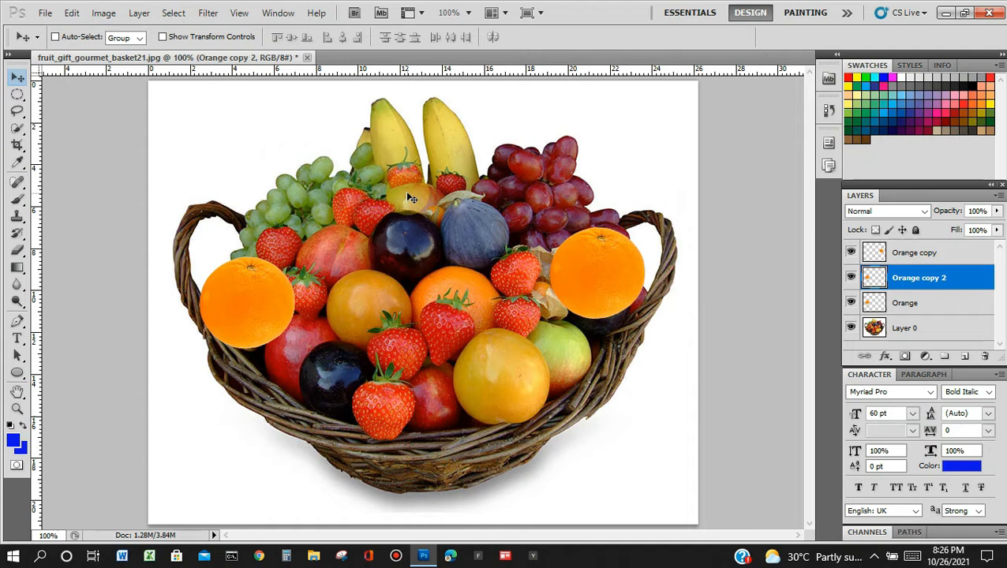
Step: Move the Orange copy 2 orange over the basket's right handle, so it sits just above and partly behind the other copied orange
left_click_drag(218, 298, 586, 204)
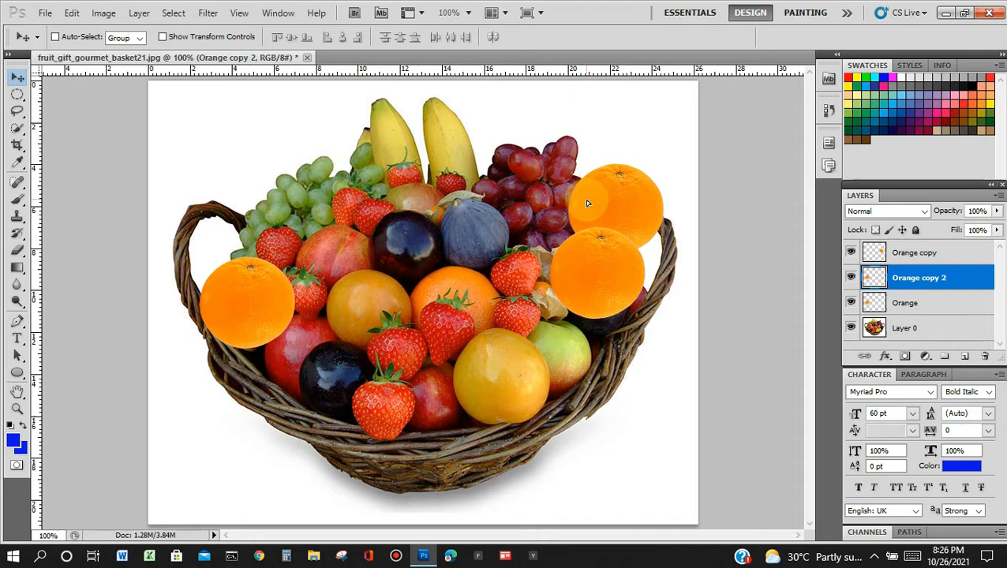
mouse_move(610, 199)
left_mouse_down()
mouse_move(612, 218)
mouse_move(610, 204)
left_mouse_up()
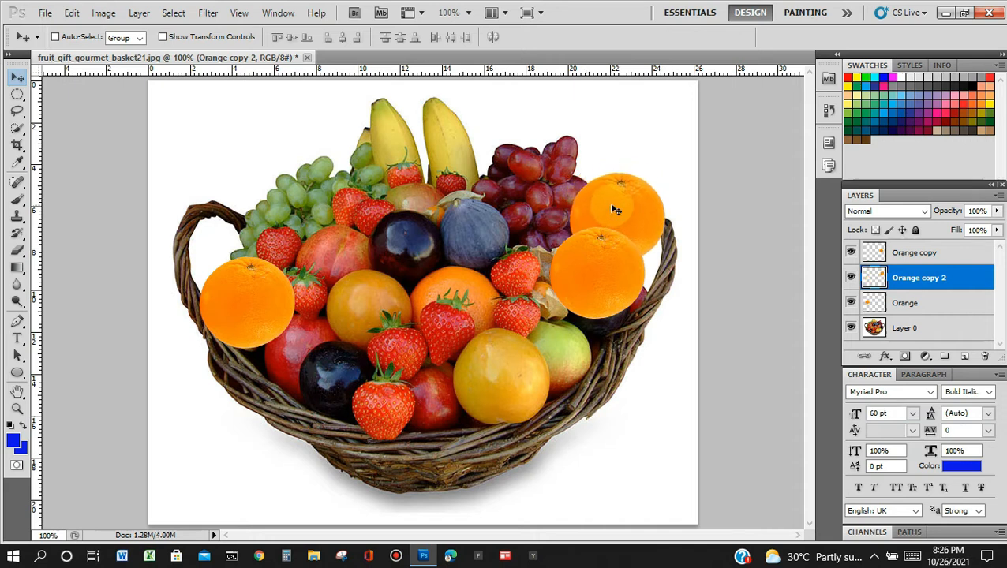
left_click(805, 258)
Step: Move the Orange copy 2 layer above Orange copy in the stack, and return it beneath Orange copy
left_click_drag(970, 286, 962, 257)
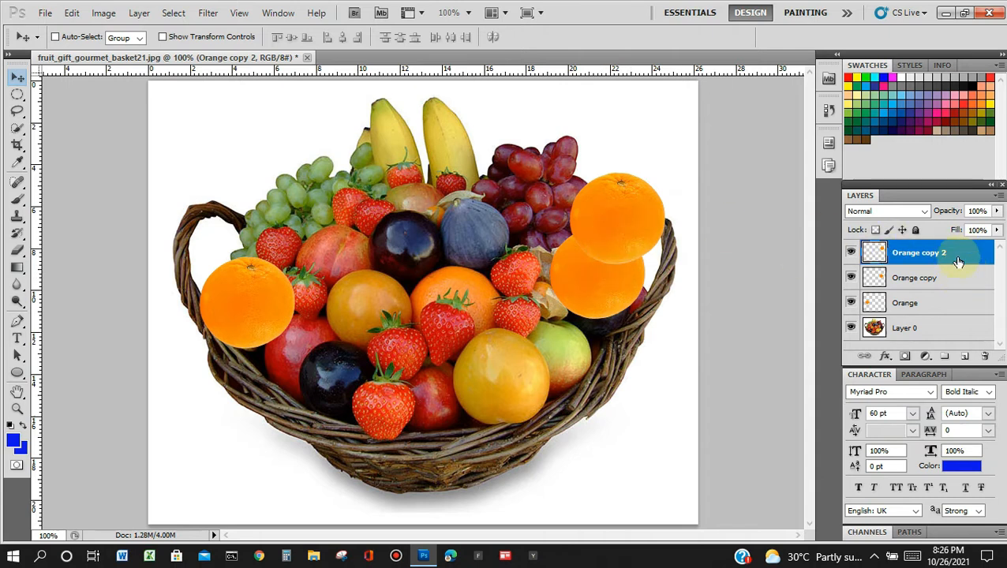
left_click_drag(957, 258, 958, 281)
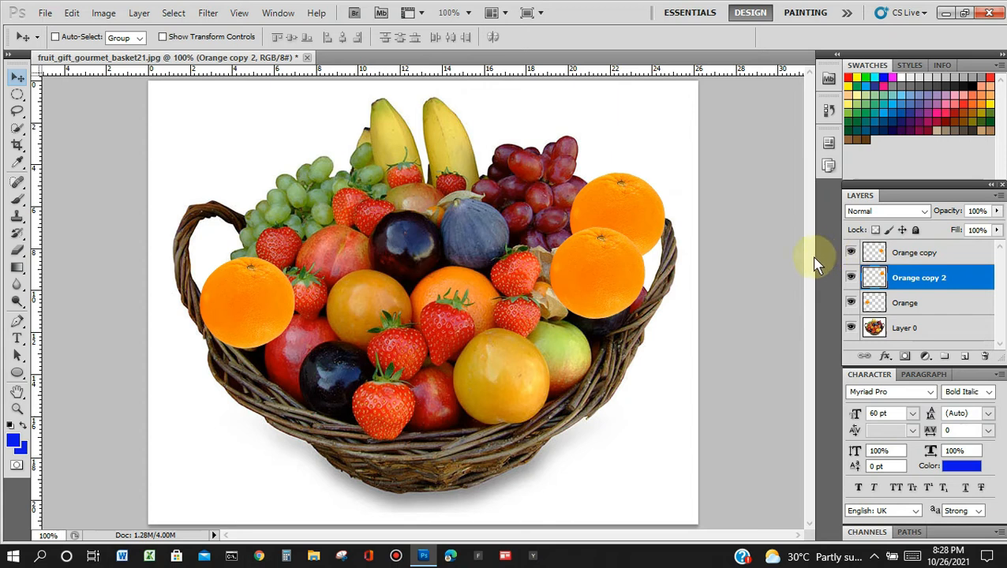
Step: Lower the Orange copy 2 layer's opacity to 18% and restore it to 100%
left_click(998, 211)
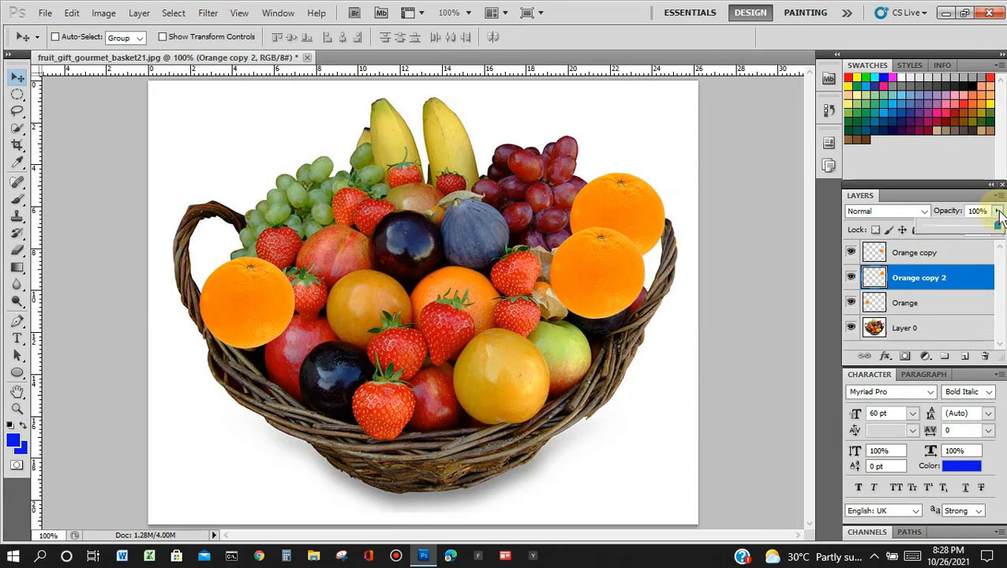
left_click_drag(998, 226, 937, 228)
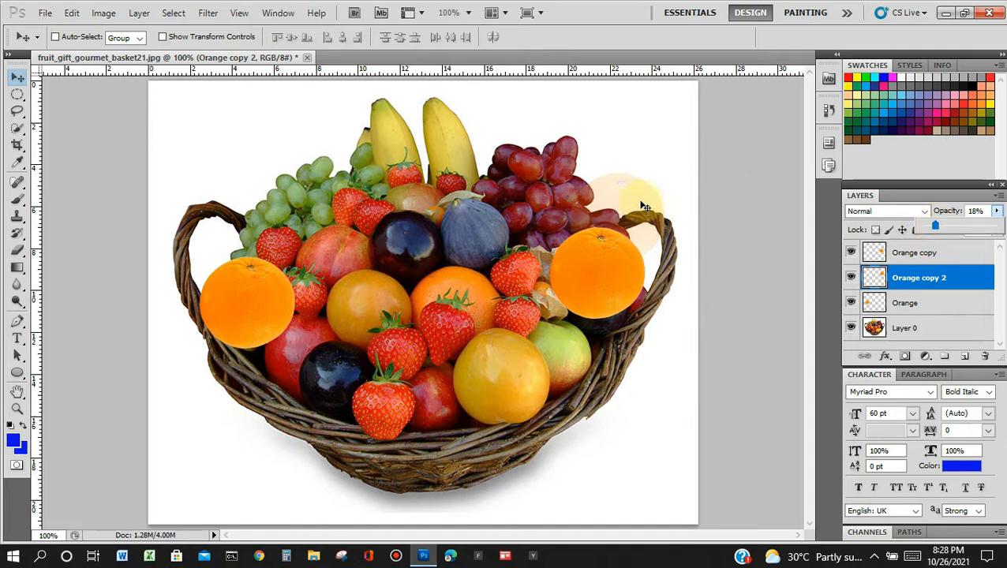
left_click_drag(936, 227, 1000, 227)
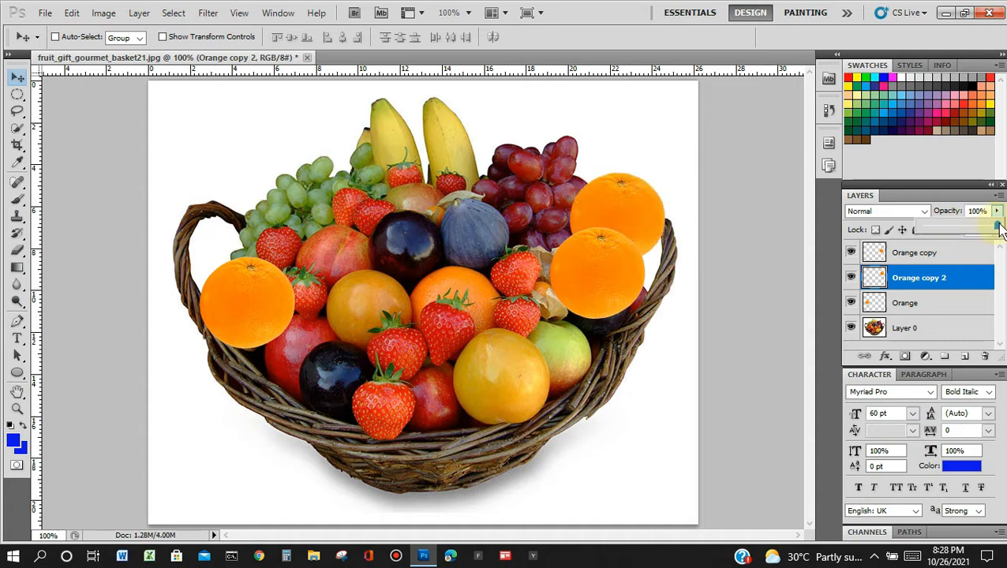
left_click(622, 282)
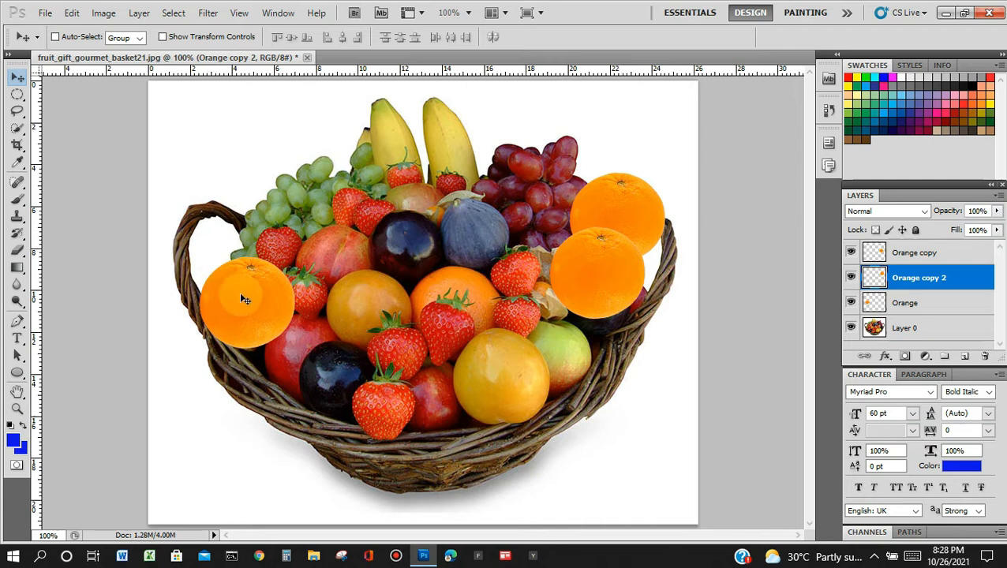
Step: Select the Orange layer and check its opacity slider, leaving the opacity at 100%
left_click(904, 302)
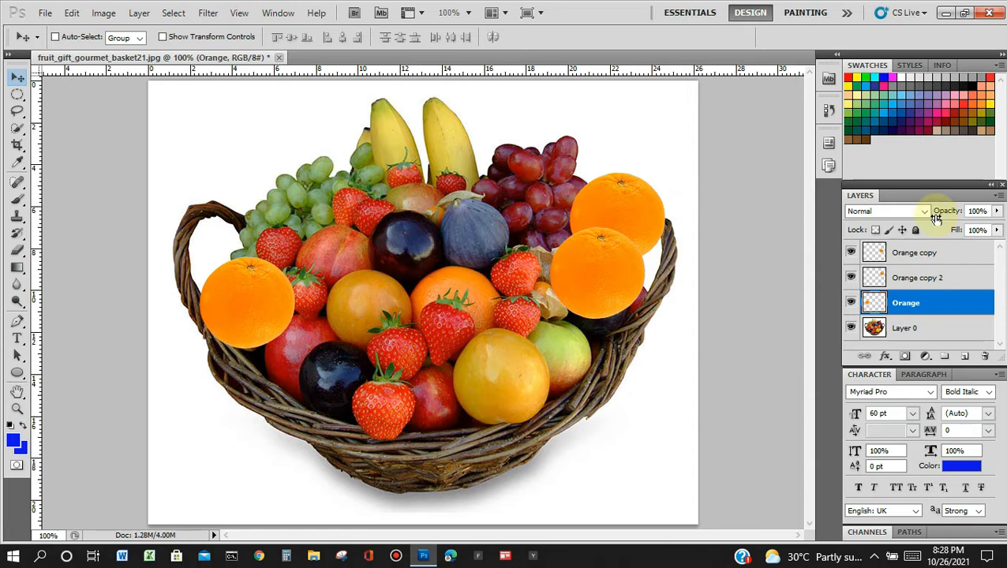
left_click(998, 220)
mouse_move(996, 227)
left_mouse_down()
mouse_move(933, 228)
mouse_move(1001, 229)
left_mouse_up()
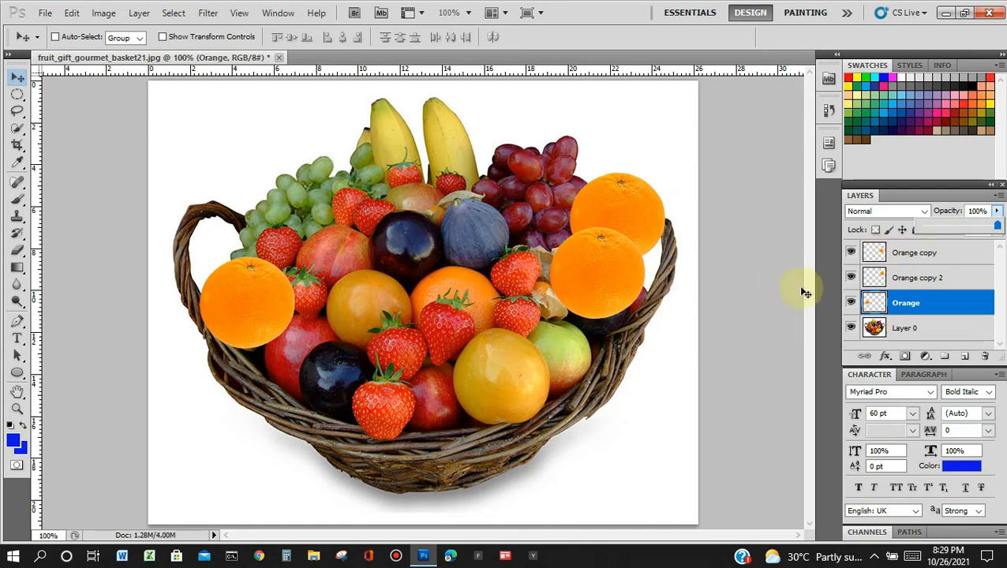
left_click(899, 308)
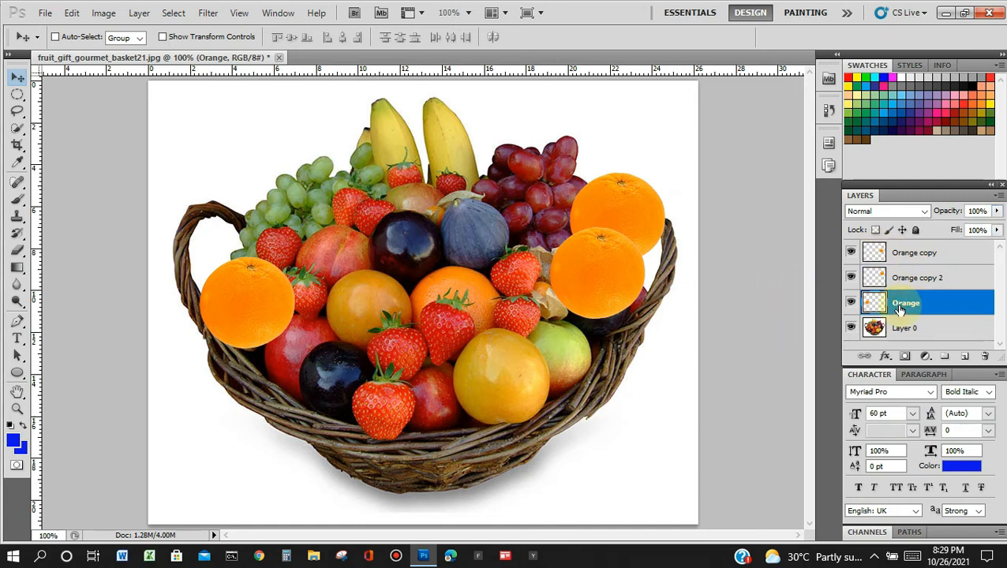
Step: Hide and show Layer 0, Orange, Orange copy 2 and Orange copy one at a time
left_click(908, 327)
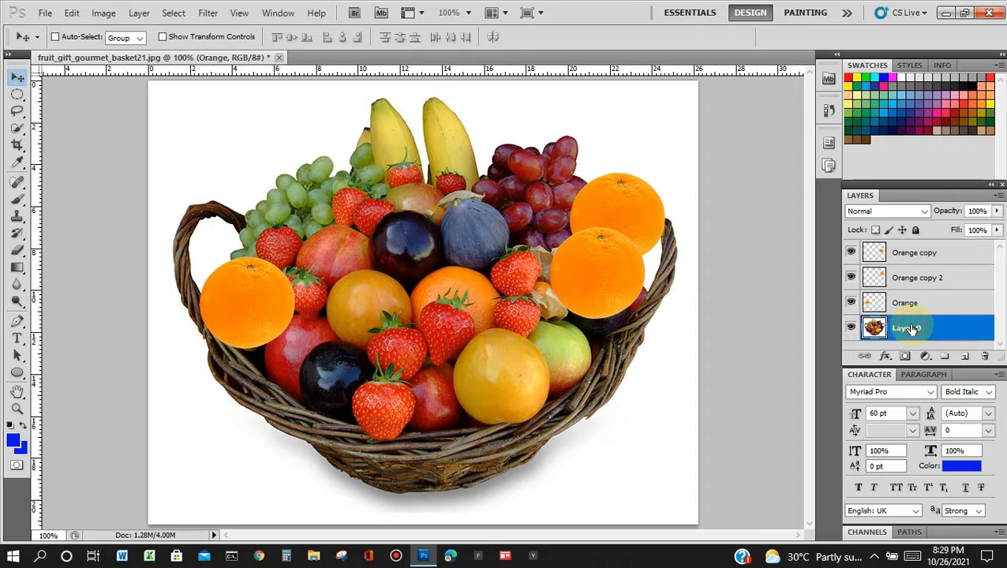
left_click(852, 328)
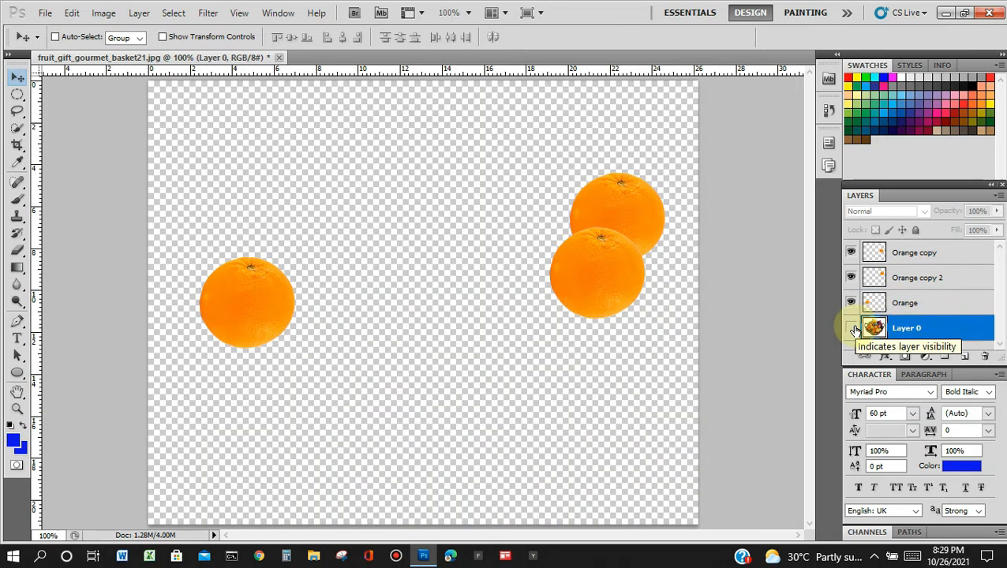
left_click(852, 328)
left_click(852, 304)
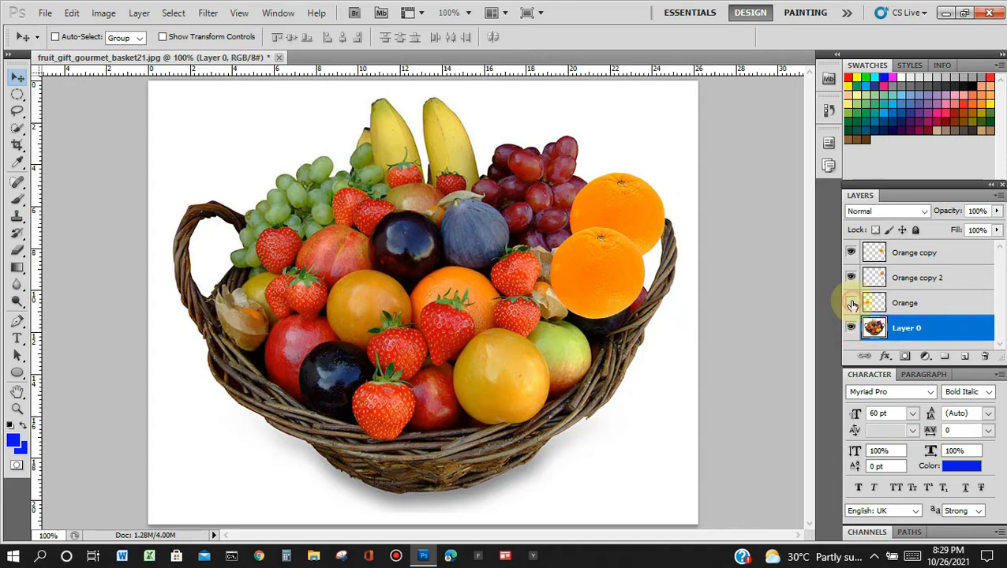
left_click(851, 303)
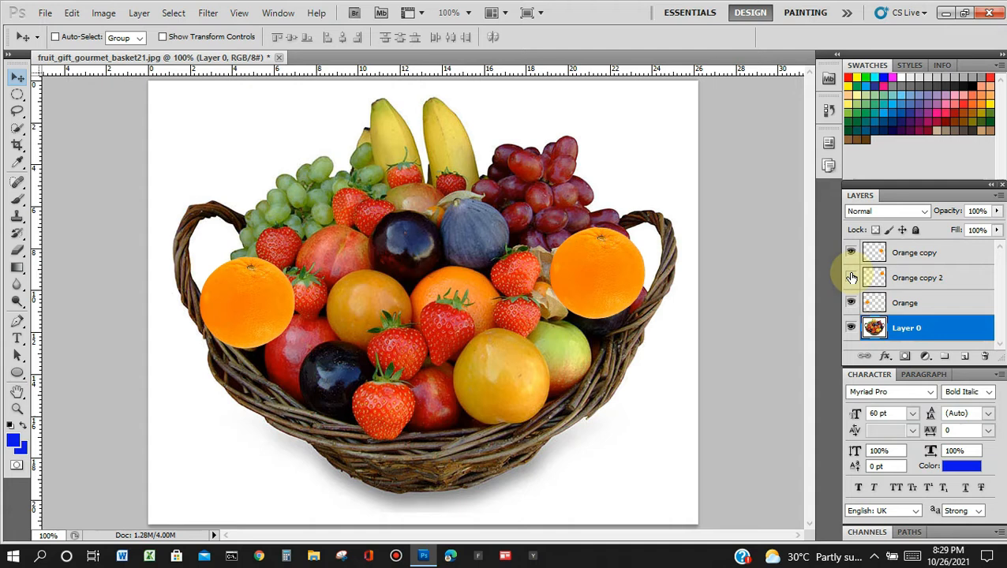
left_click(852, 278)
left_click(853, 254)
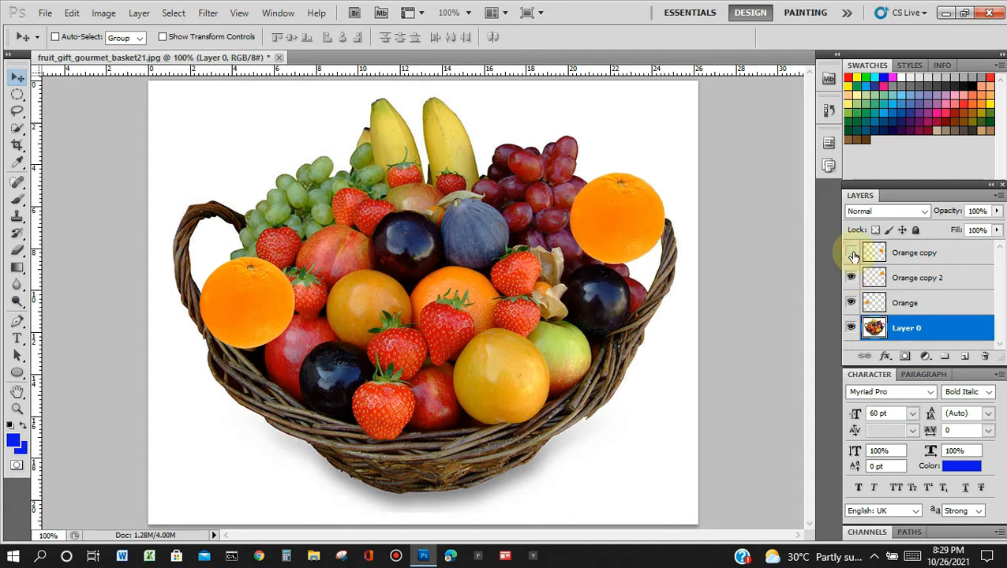
left_click(852, 254)
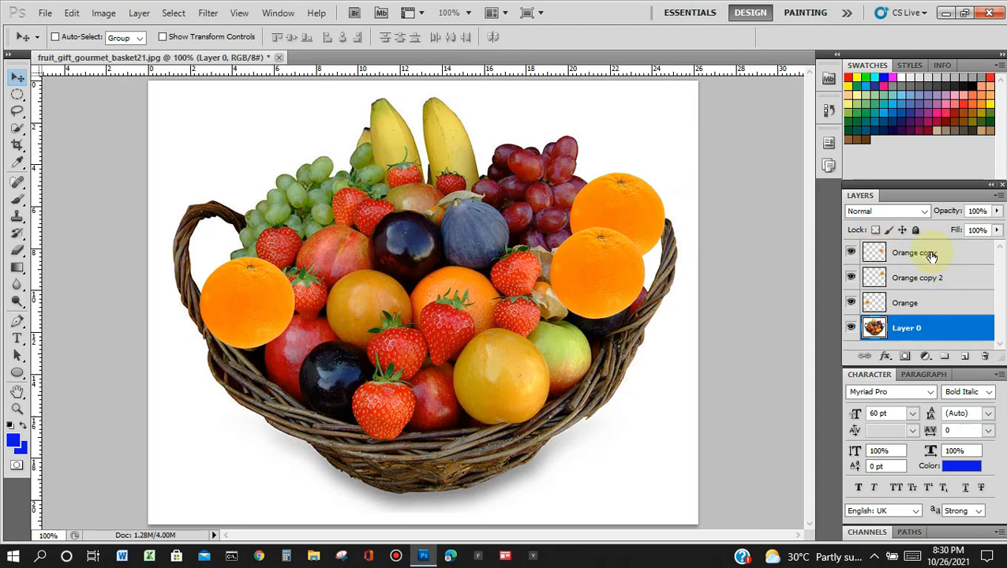
Step: Move the Orange layer above Orange copy 2 in the stack, and put Orange copy 2 back above it
left_click_drag(933, 306, 929, 264)
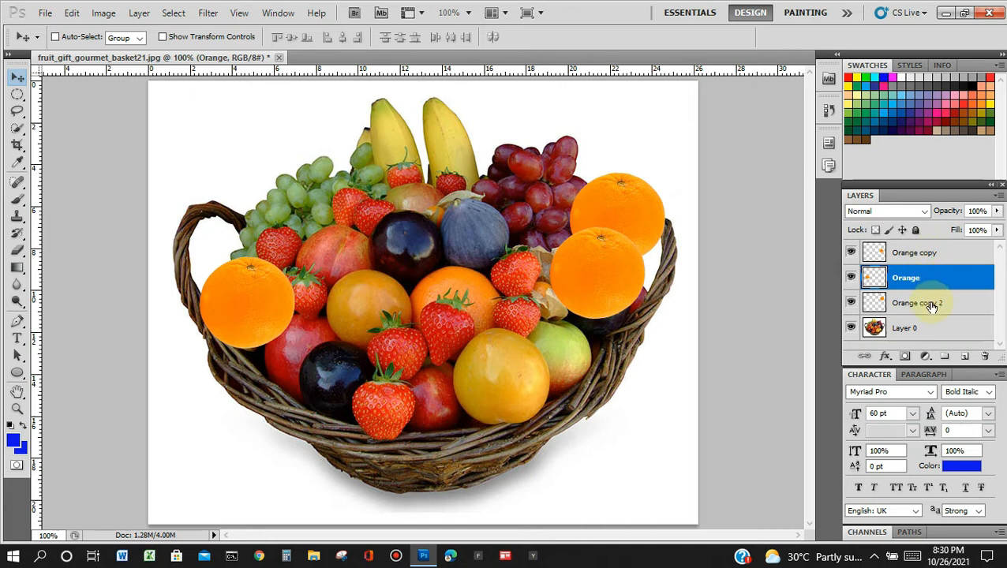
mouse_move(928, 299)
left_mouse_down()
mouse_move(930, 254)
mouse_move(928, 285)
left_mouse_up()
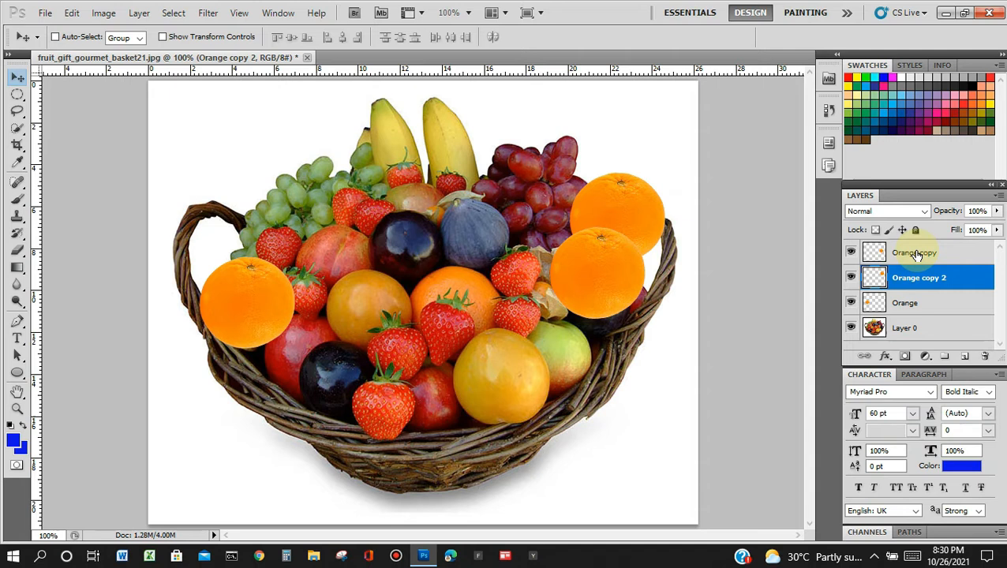
left_click(915, 255)
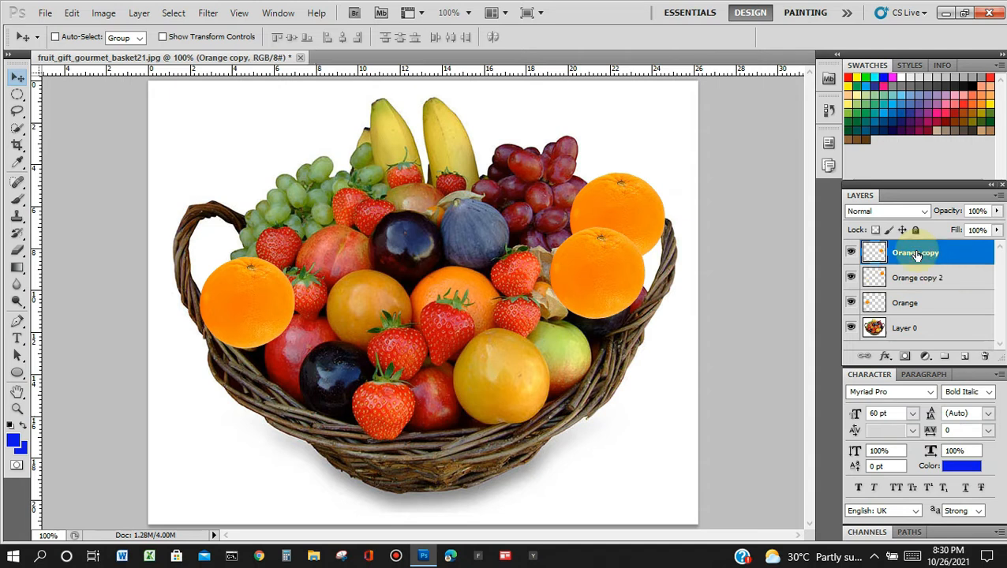
Step: Add a Color Balance adjustment layer directly above the Orange layer, keeping the default name Color Balance 1
left_click(911, 309)
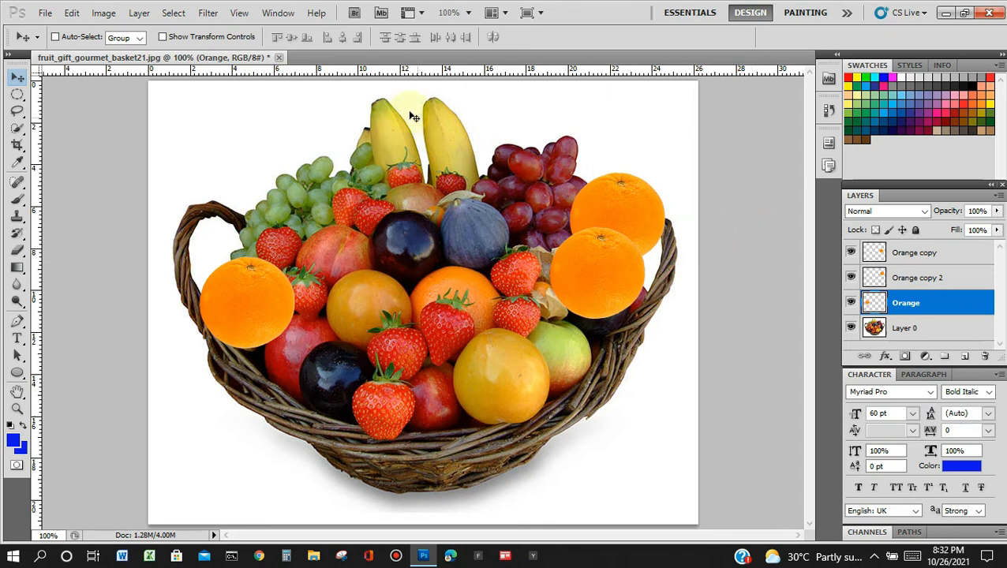
left_click(139, 15)
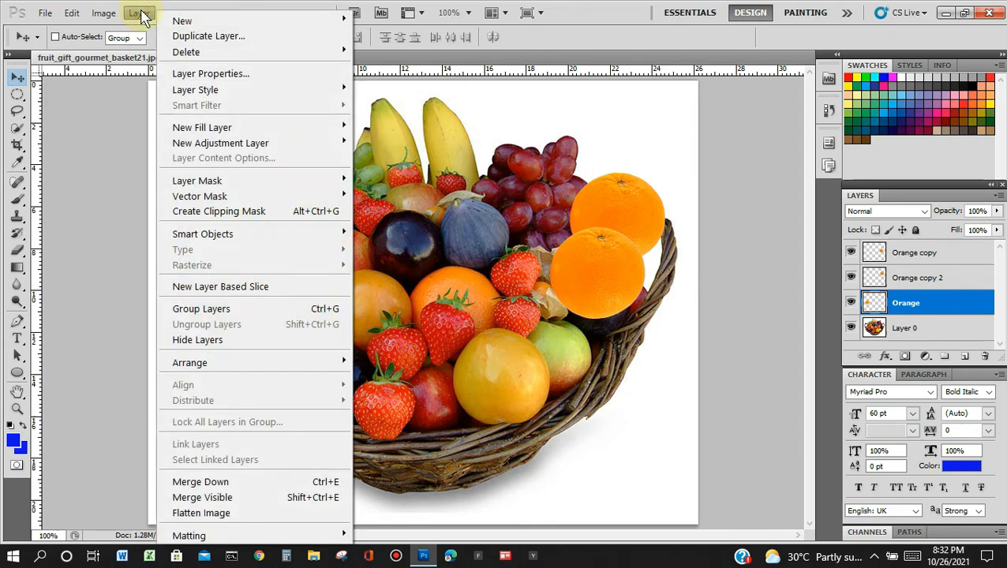
mouse_move(301, 153)
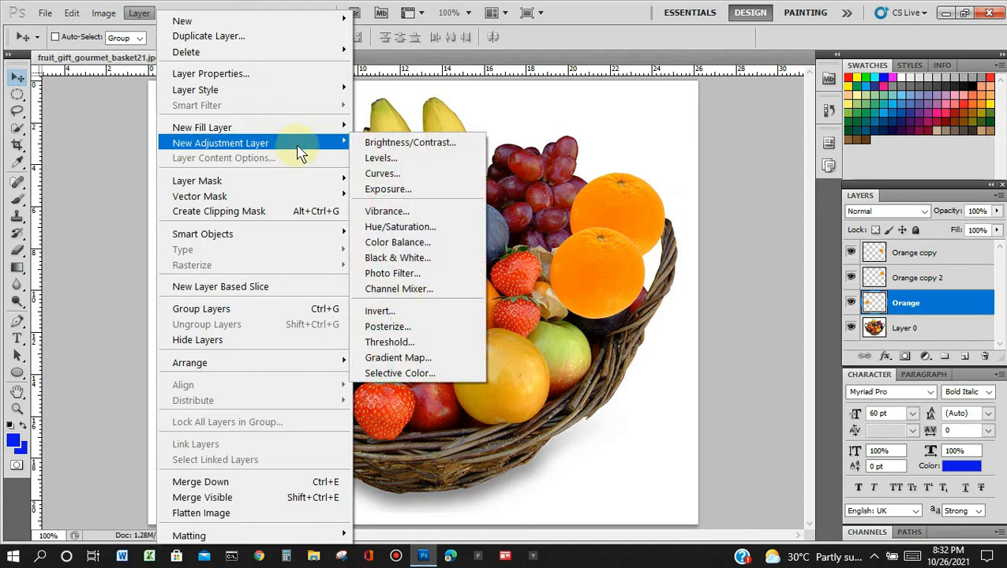
left_click(433, 244)
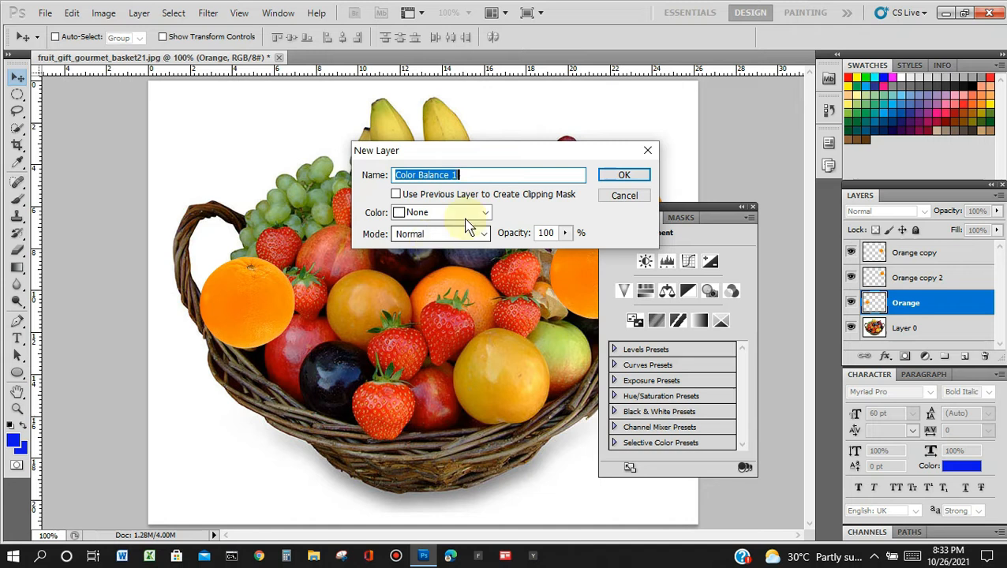
left_click_drag(526, 154, 483, 142)
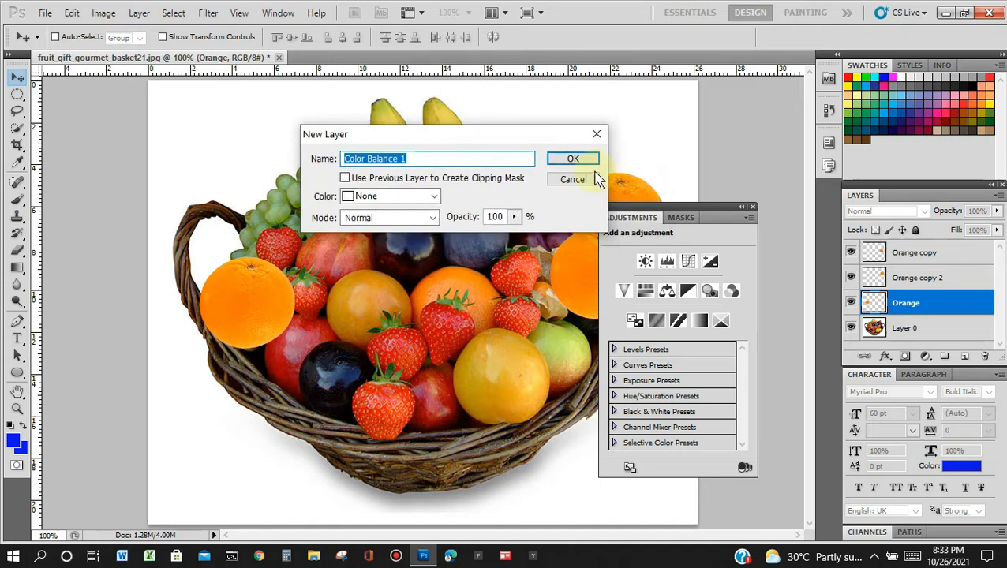
left_click(584, 161)
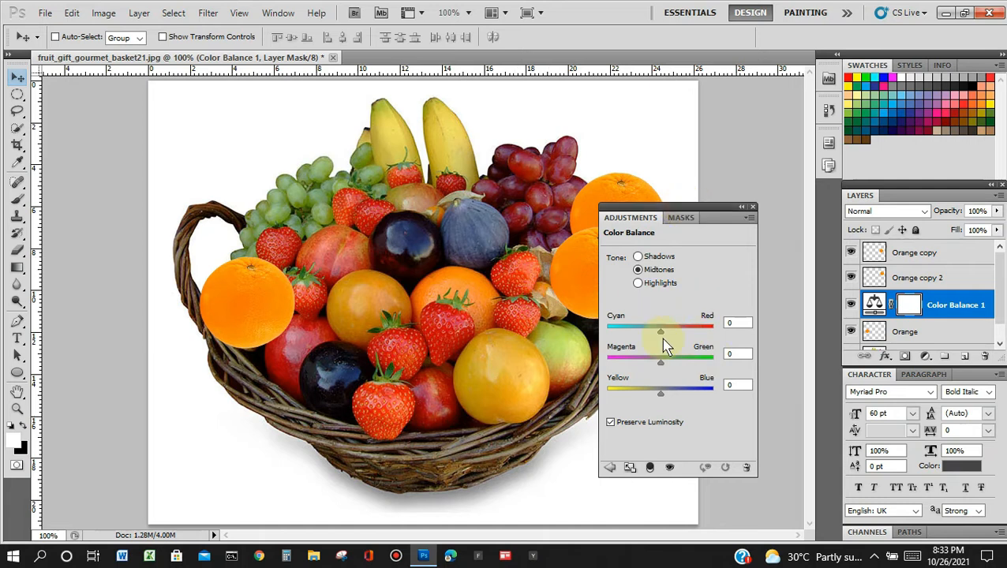
Step: Set the Color Balance midtones to -3 for Cyan–Red and -100 for Magenta–Green
left_click_drag(660, 331, 621, 334)
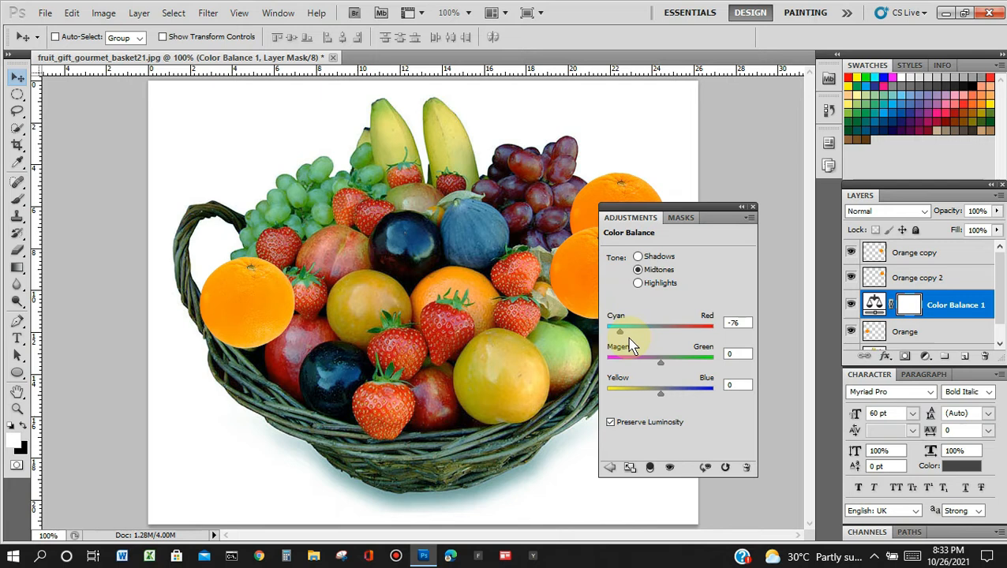
left_click_drag(620, 332, 601, 367)
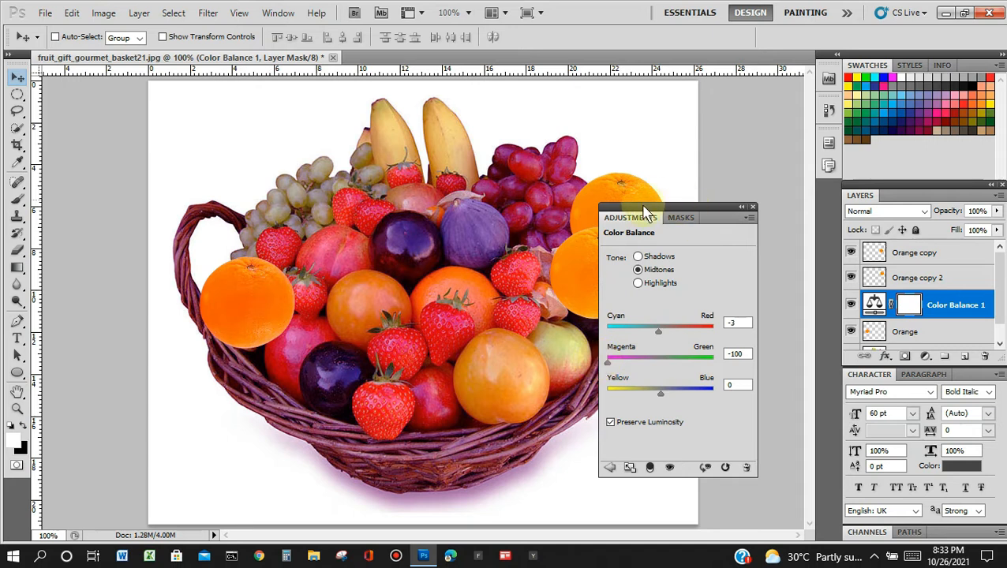
left_click_drag(645, 215, 710, 278)
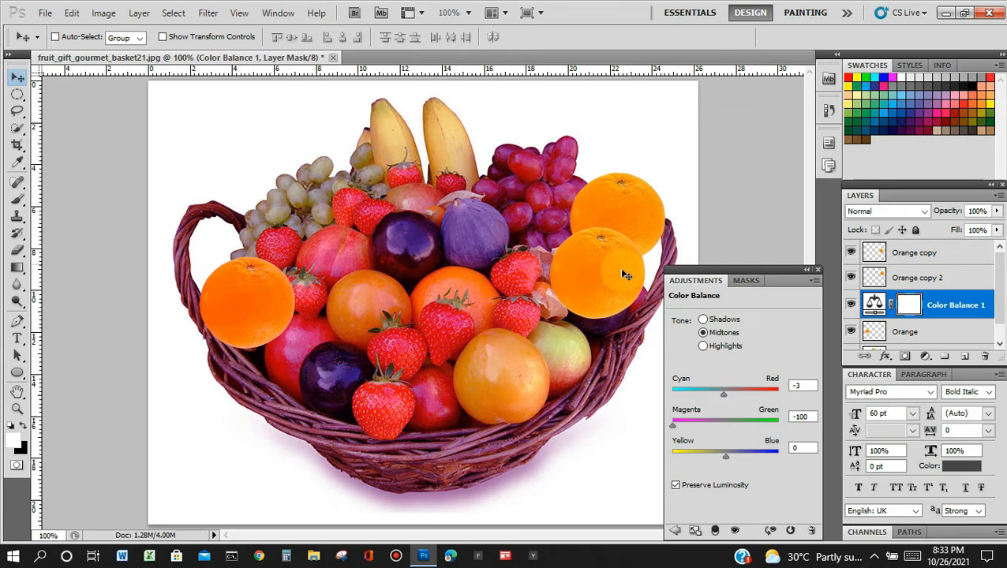
left_click(742, 268)
left_click_drag(742, 272, 434, 150)
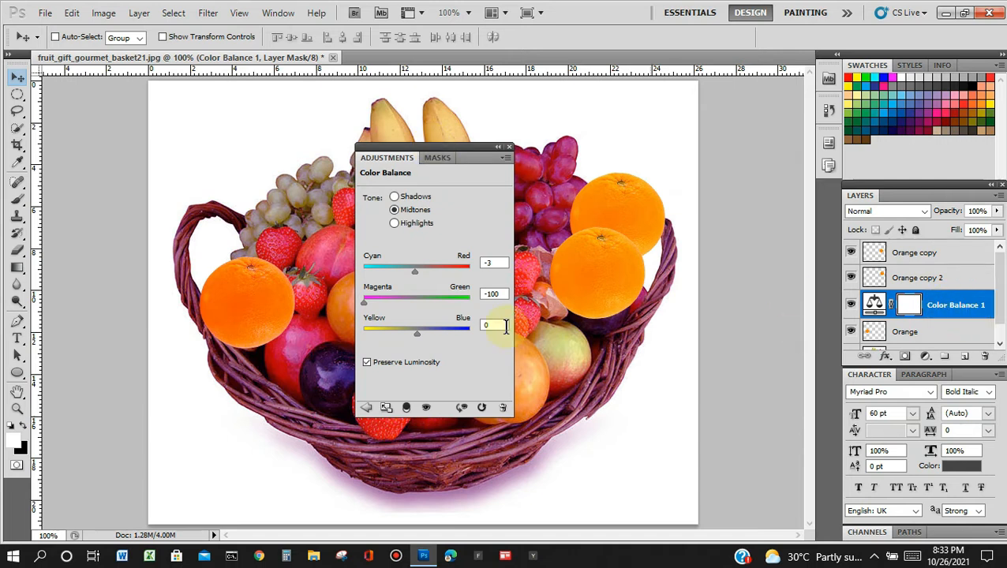
Step: Set the Color Balance midtones to +94 for Yellow–Blue and +8 for Cyan–Red, leaving the Highlights unadjusted
left_click_drag(416, 340, 470, 343)
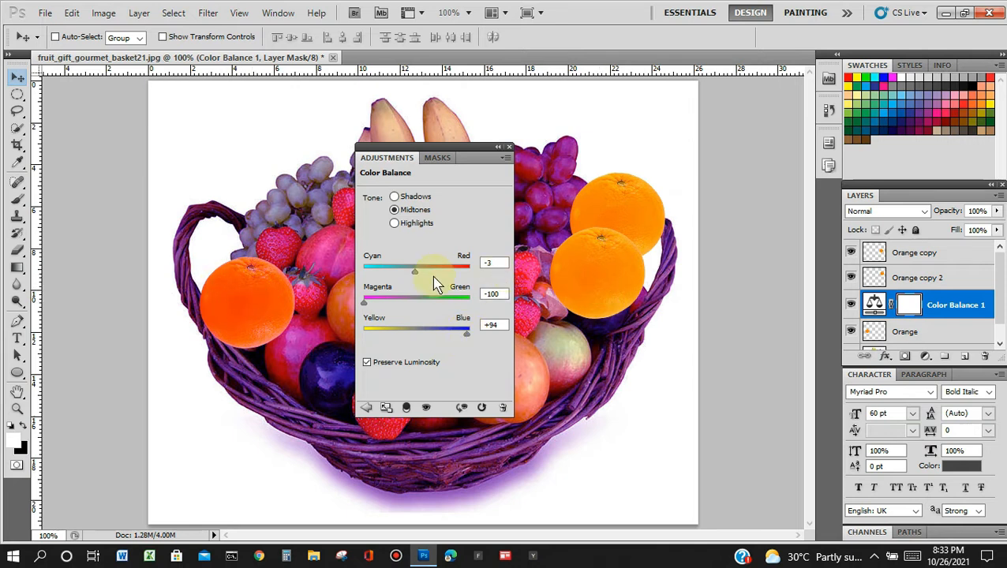
mouse_move(414, 272)
left_mouse_down()
mouse_move(454, 272)
mouse_move(371, 270)
mouse_move(421, 271)
left_mouse_up()
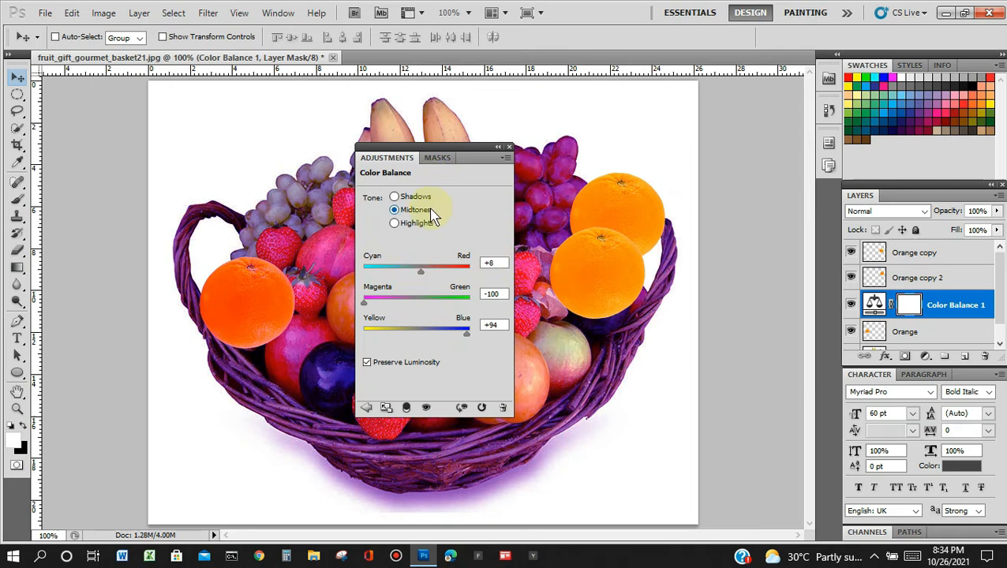
left_click(394, 224)
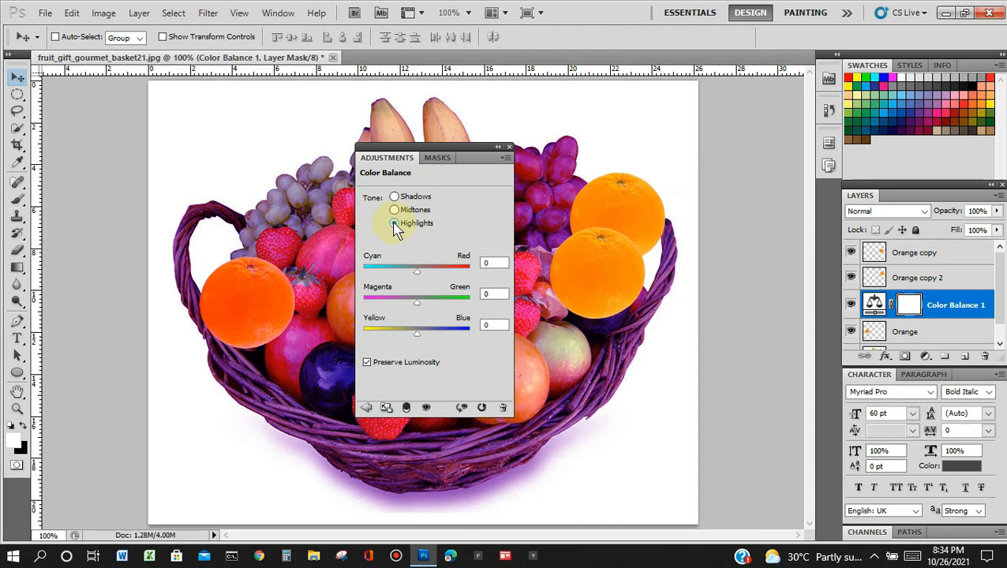
left_click(394, 209)
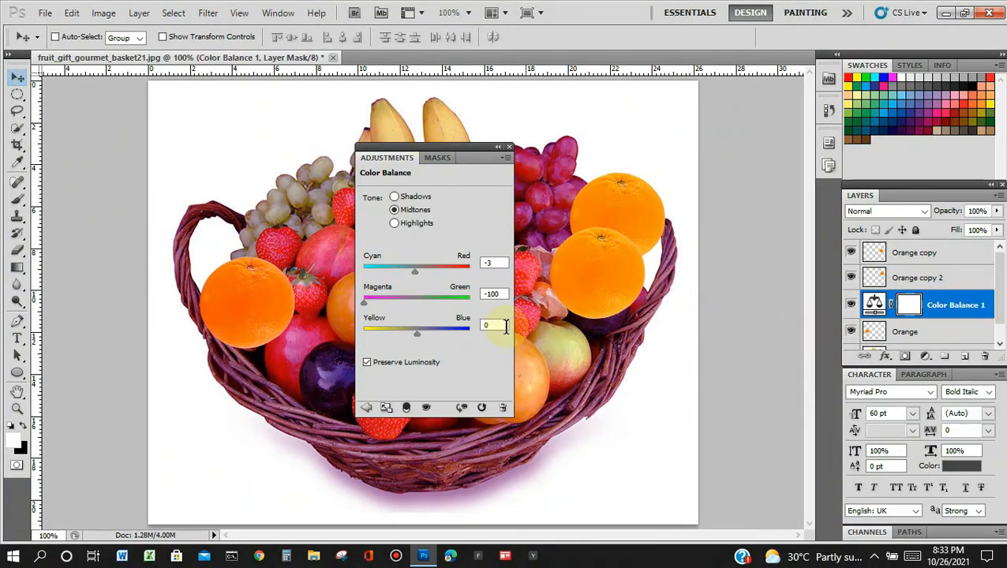
left_click_drag(417, 334, 467, 335)
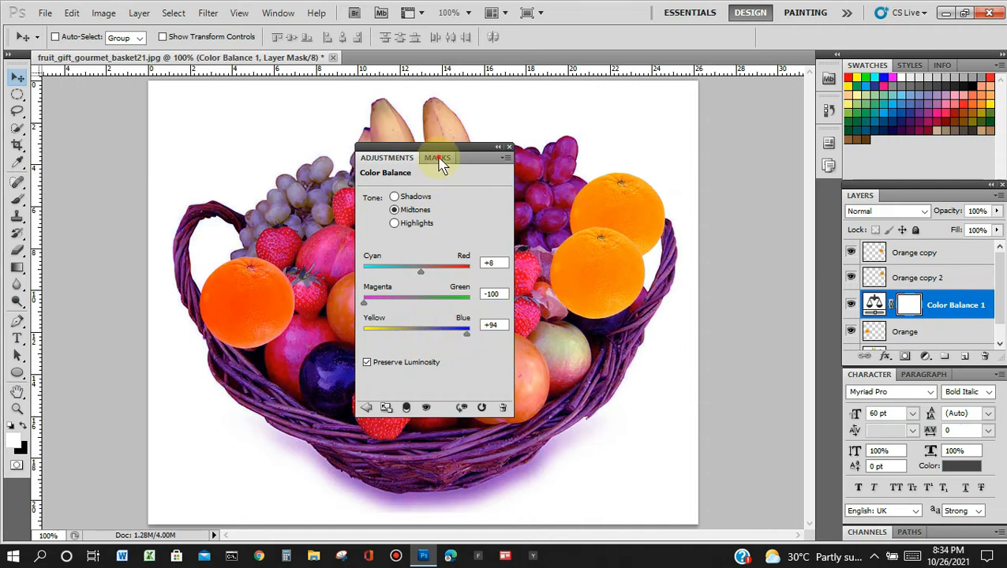
Step: Set the Color Balance 1 mask to 93% density and 1 px feather, and close the adjustment settings
left_click(438, 160)
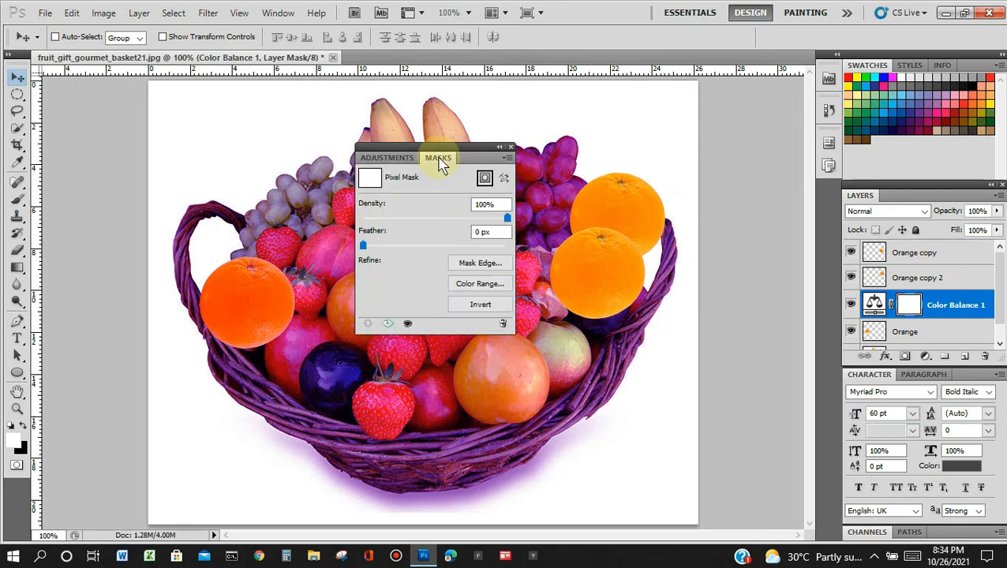
mouse_move(508, 221)
left_mouse_down()
mouse_move(361, 217)
mouse_move(497, 218)
left_mouse_up()
left_click(364, 246)
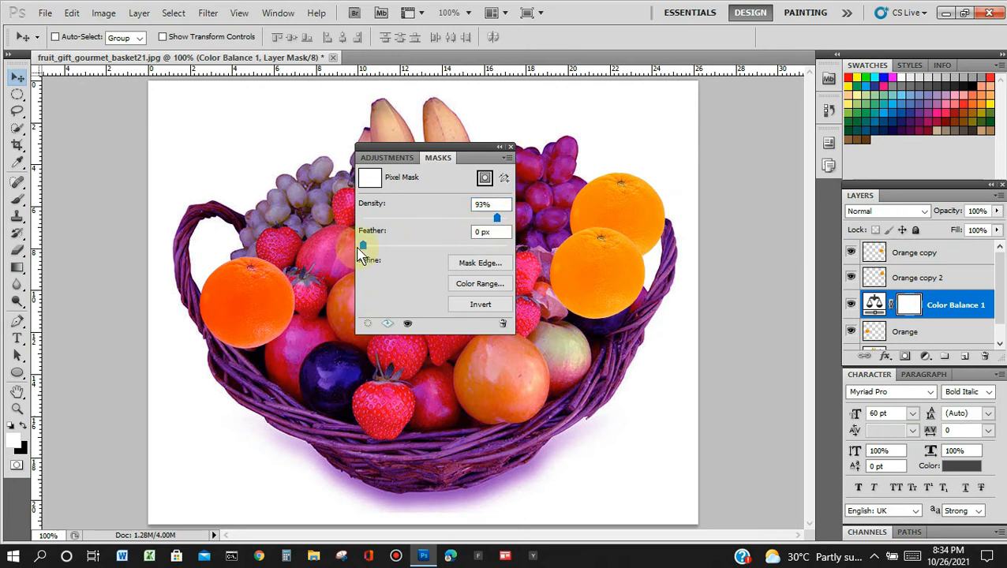
mouse_move(365, 249)
left_mouse_down()
mouse_move(505, 250)
mouse_move(509, 258)
mouse_move(368, 247)
left_mouse_up()
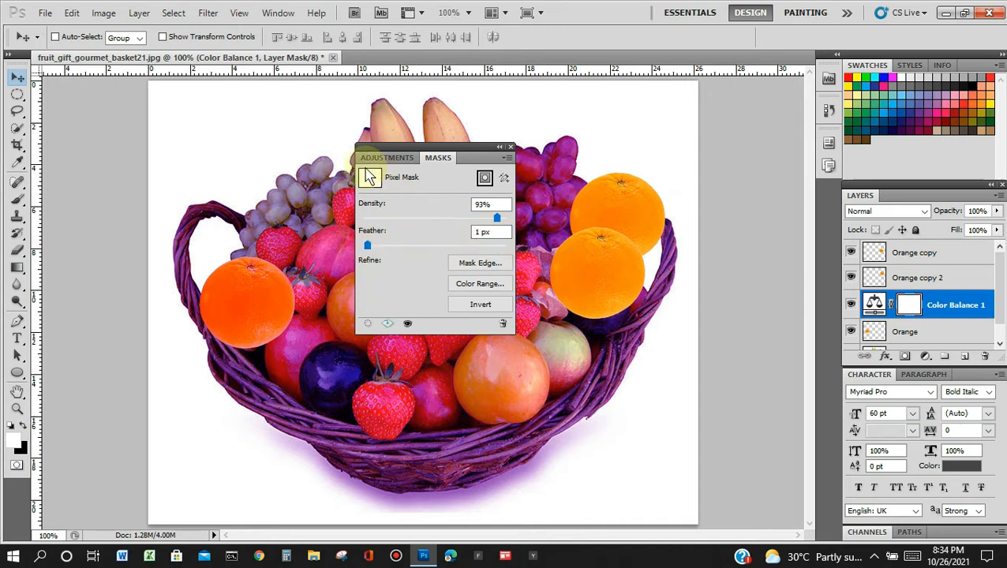
left_click(385, 157)
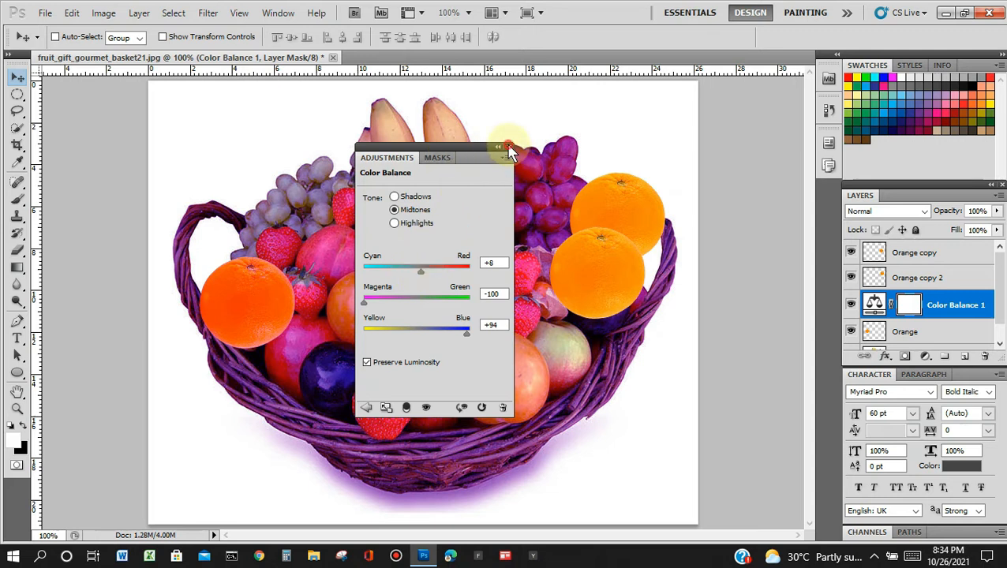
left_click(509, 147)
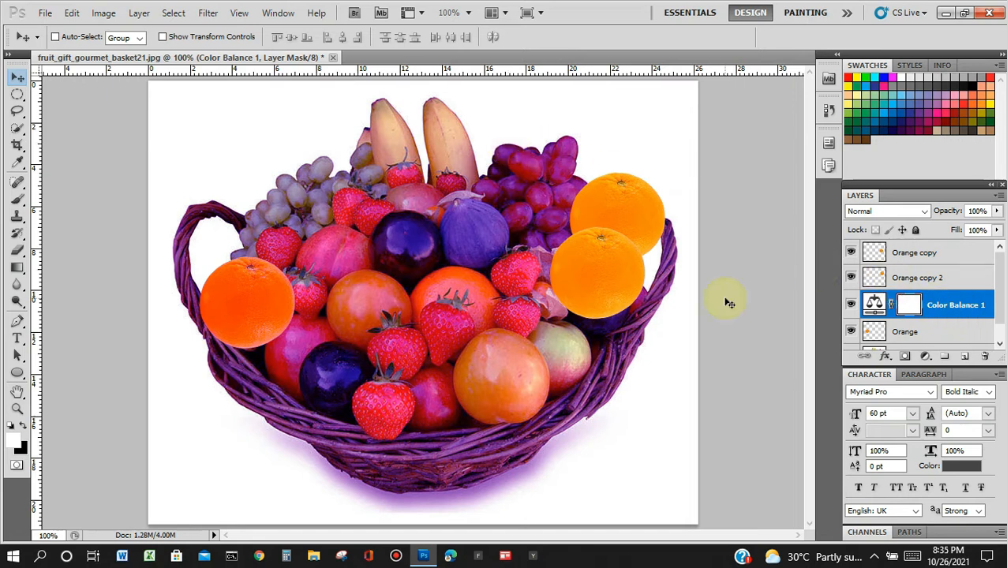
Step: Move the Orange copy 2 orange slightly down and to the right behind the other copied orange
left_click(601, 288)
left_click(937, 282)
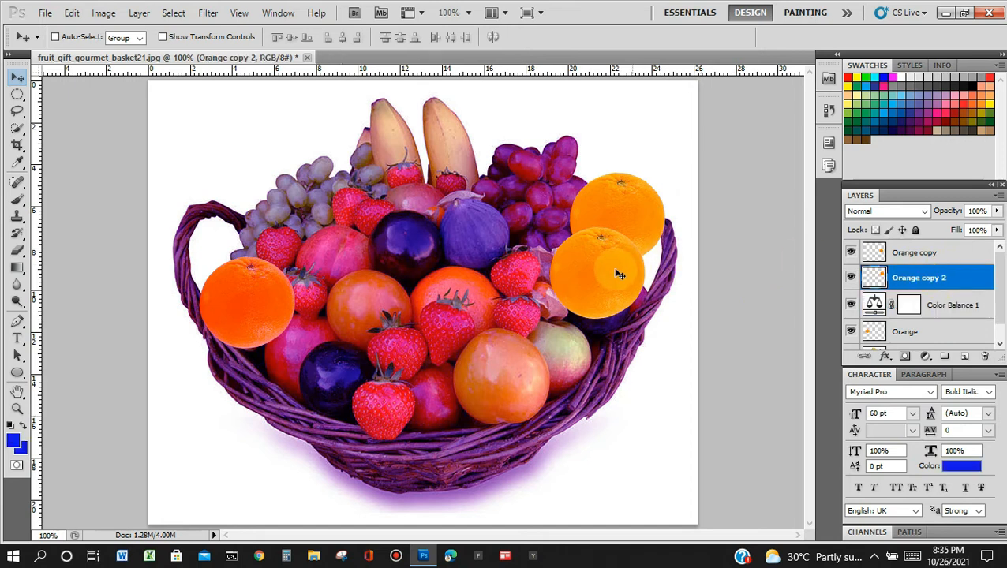
left_click_drag(607, 276, 586, 265)
key("shift+Left")
mouse_move(621, 270)
left_mouse_down()
mouse_move(610, 287)
mouse_move(613, 260)
mouse_move(622, 282)
left_mouse_up()
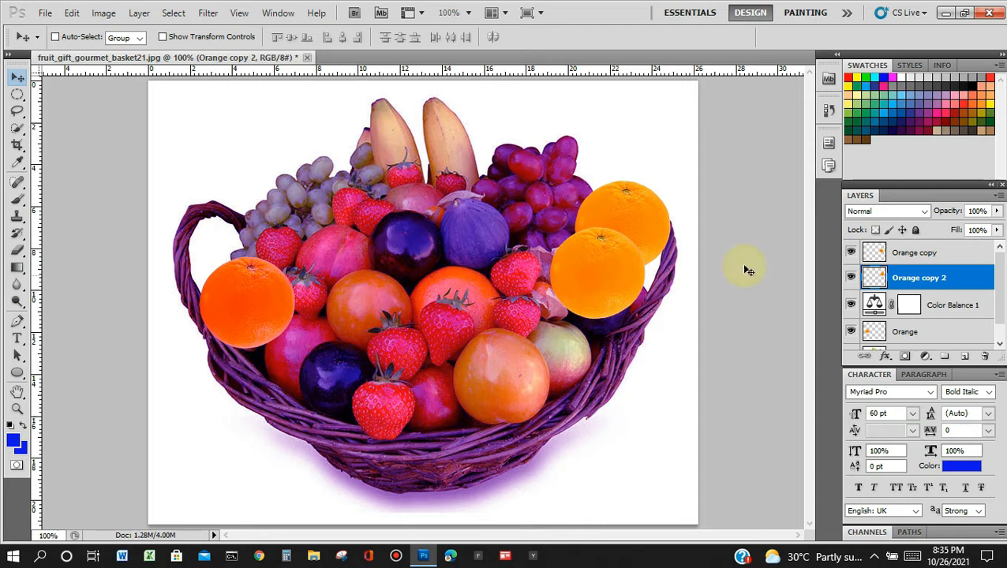
Step: Move the Orange copy orange slightly down and to the right within the basket
left_click(928, 261)
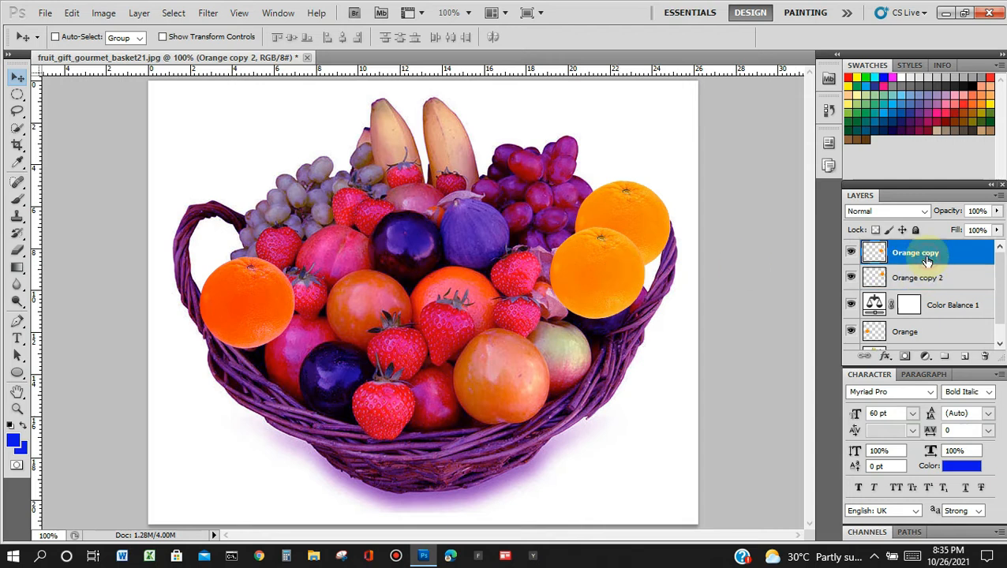
left_click_drag(607, 279, 613, 288)
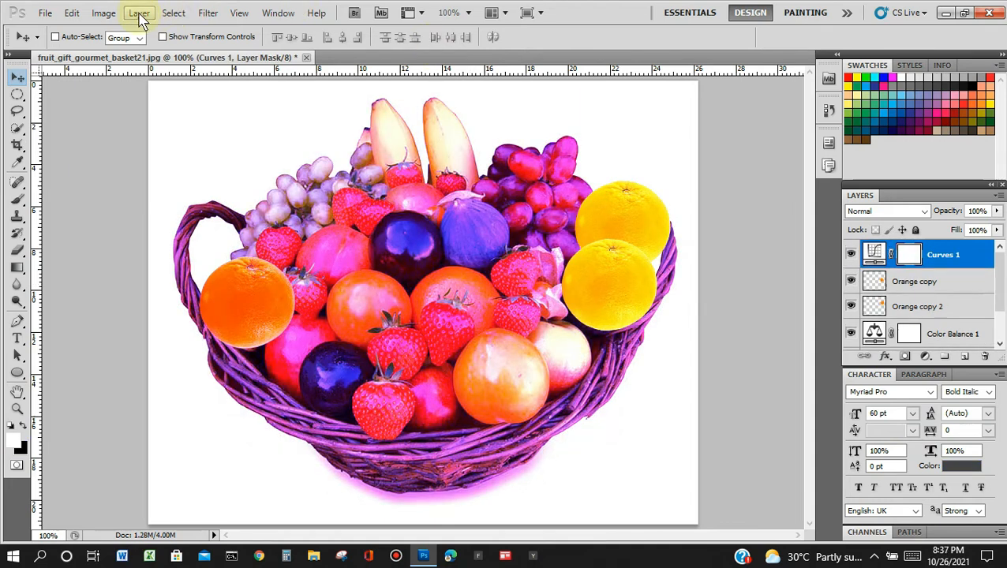
Step: Add a Curves adjustment layer named Curves 2 above Curves 1, with a green layer colour, Normal mode and 100% opacity
left_click(139, 15)
mouse_move(256, 144)
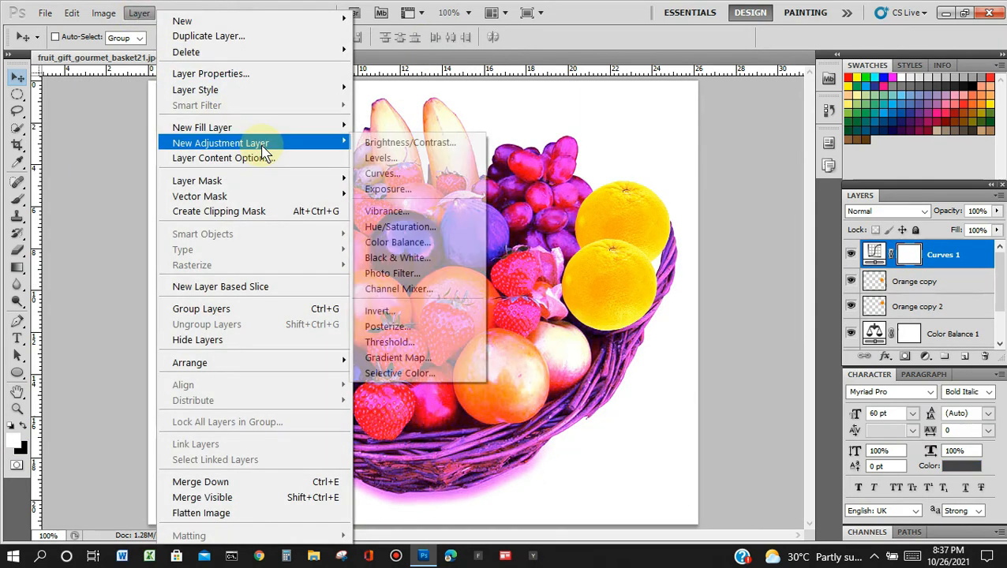
left_click(386, 173)
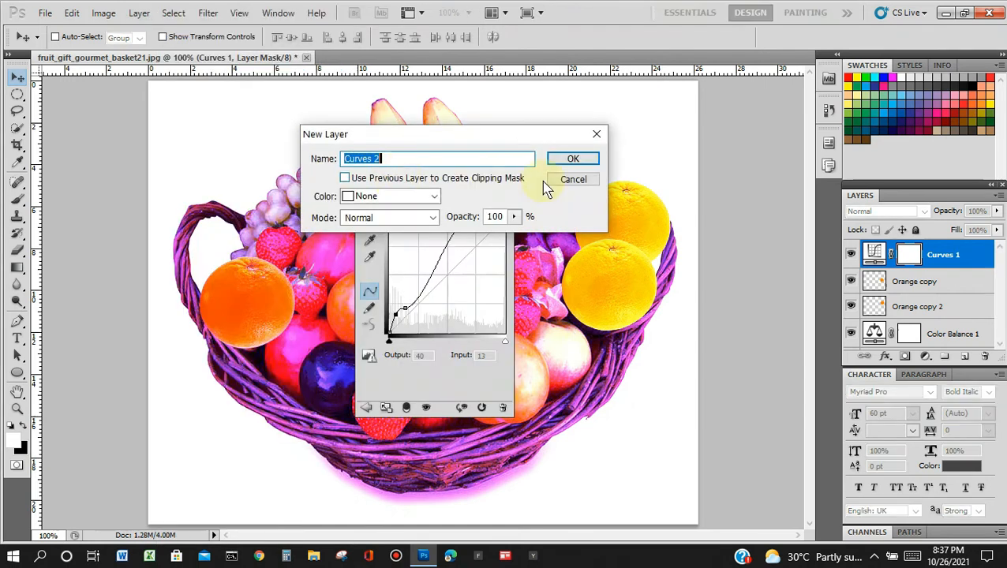
left_click(433, 197)
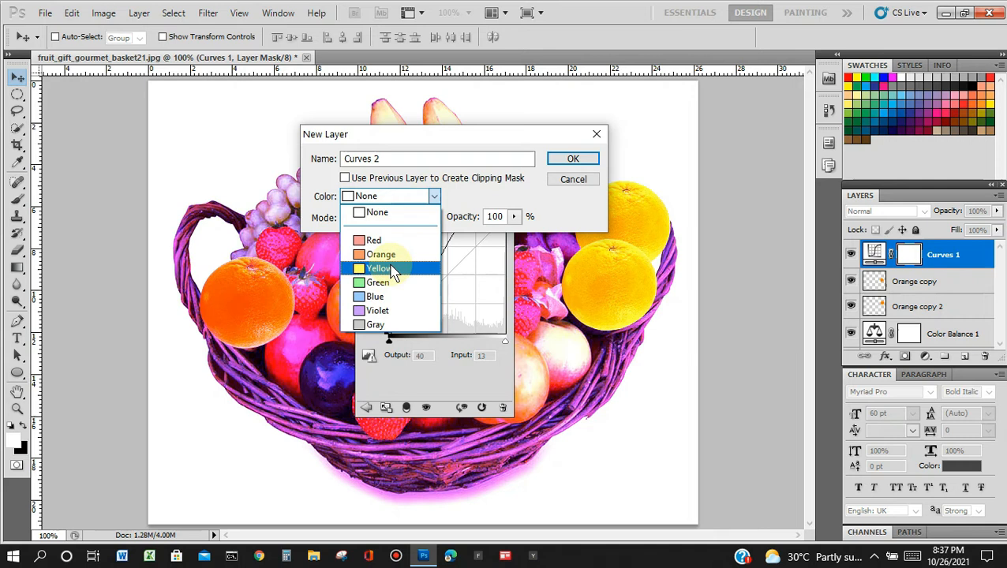
left_click(393, 269)
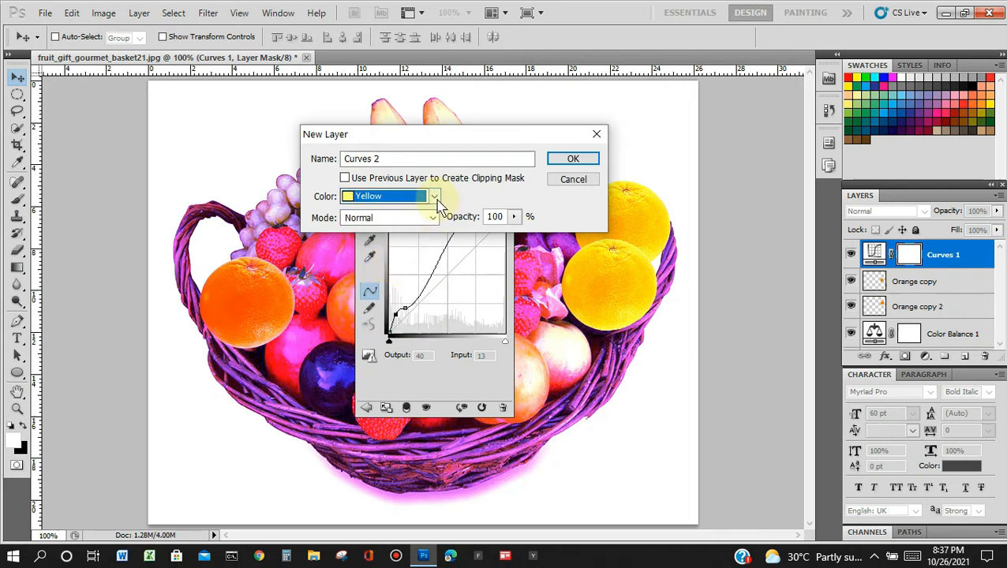
left_click(435, 197)
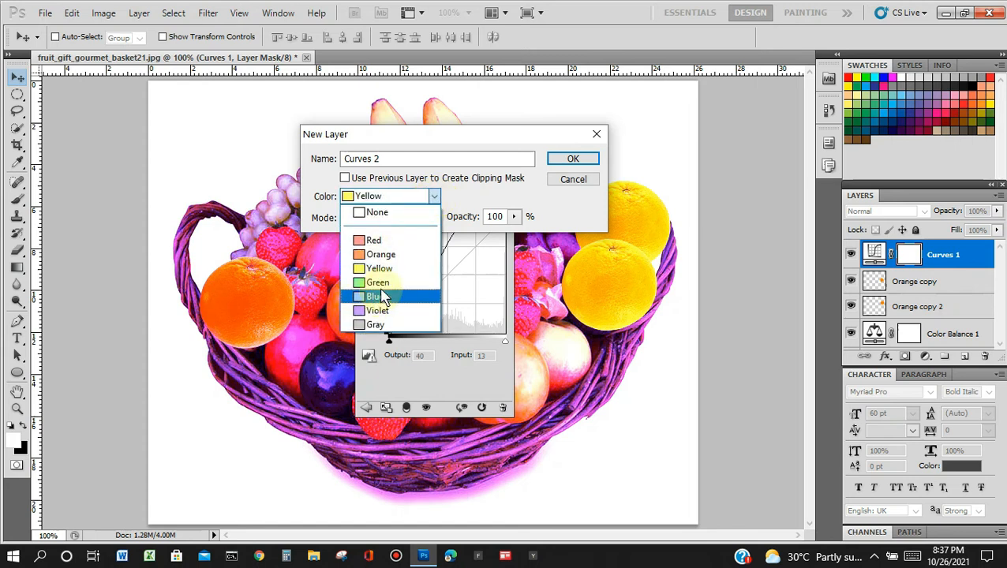
left_click(385, 285)
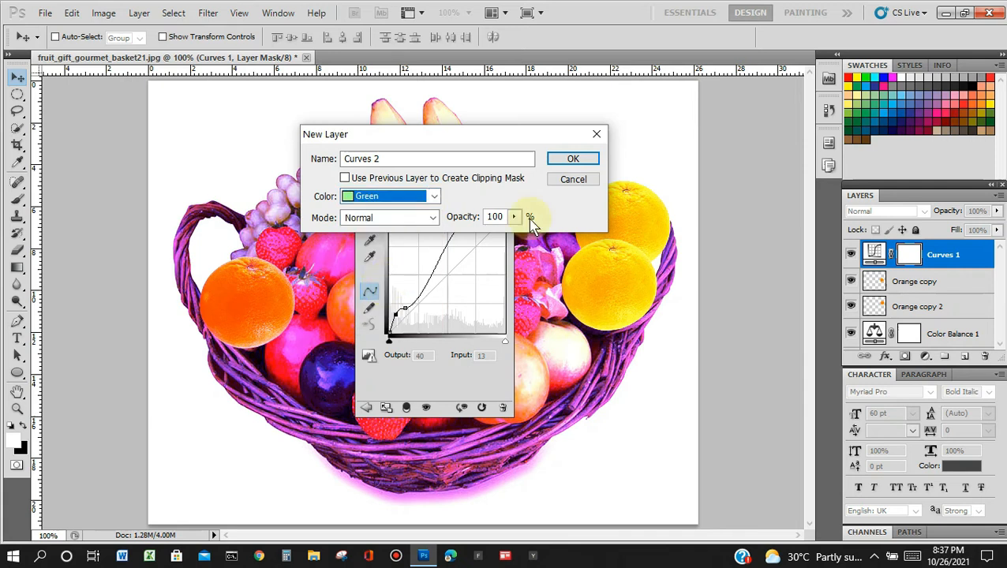
left_click(575, 159)
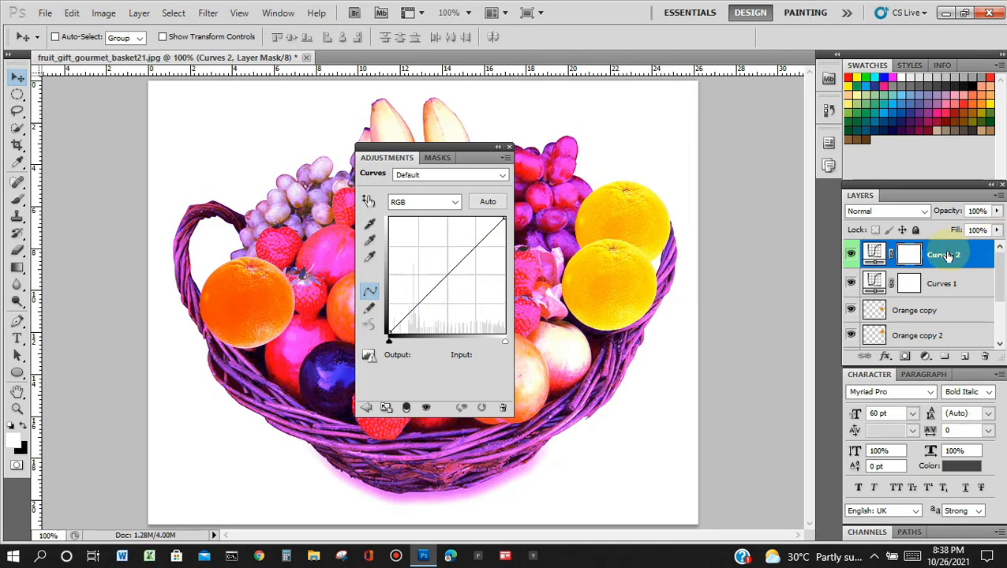
Step: Brighten the Curves 2 RGB curve with a point at input 81 and output 117, and close the adjustment settings
left_click(427, 295)
left_click_drag(427, 296, 455, 298)
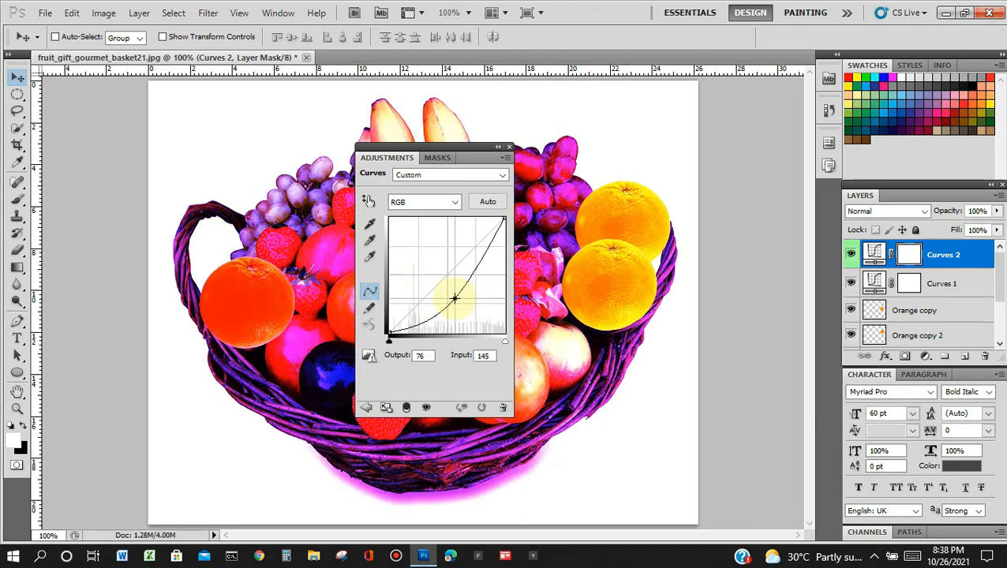
left_click_drag(454, 299, 425, 280)
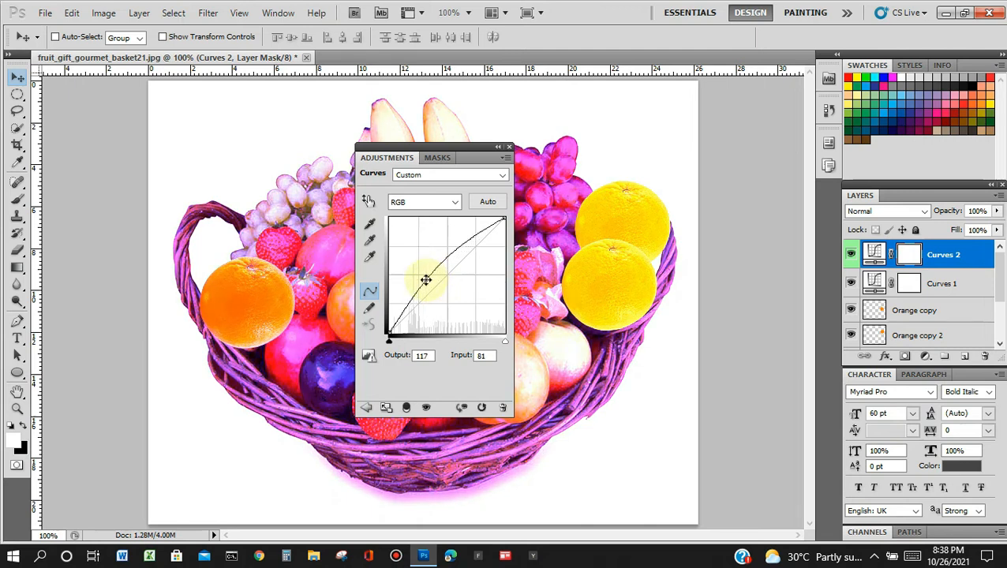
left_click(509, 148)
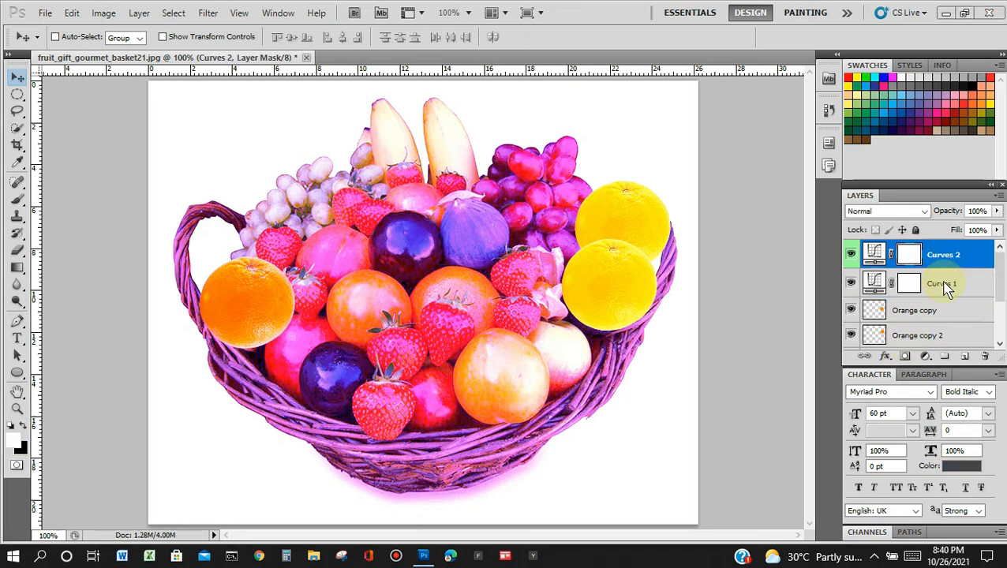
Step: Select the Curves 1 and Curves 2 layers together and link them
left_click(945, 286)
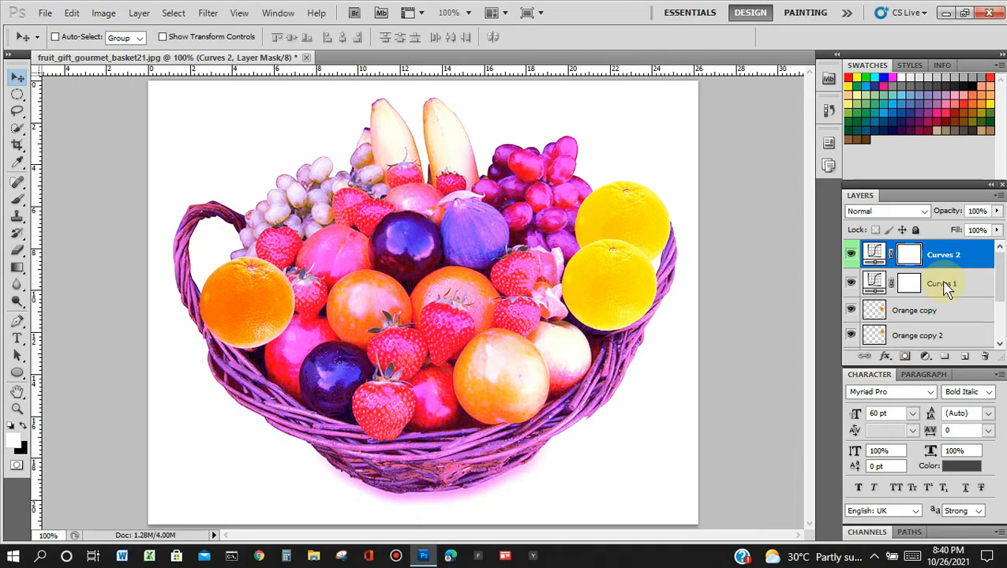
left_click(943, 285, "ctrl")
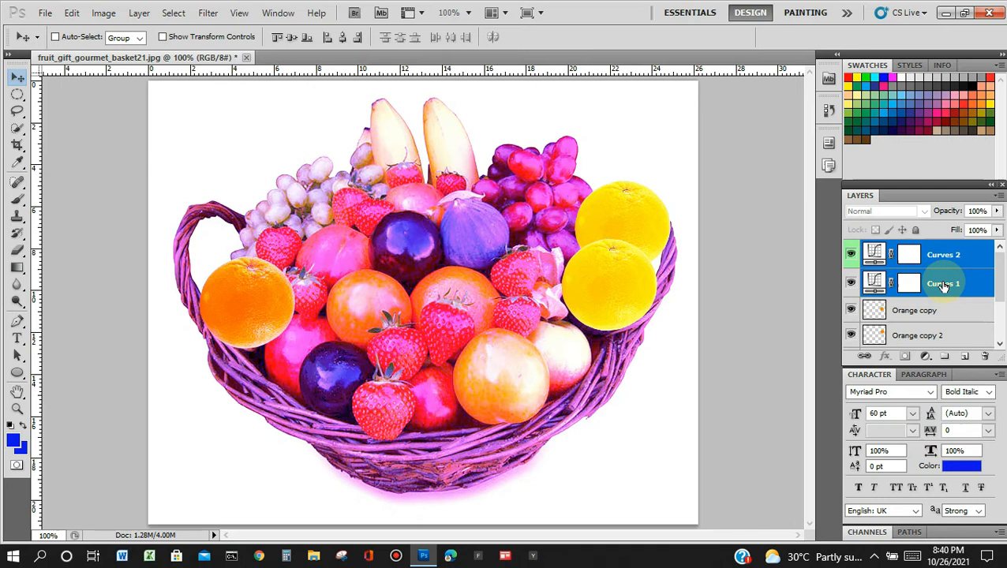
right_click(943, 285)
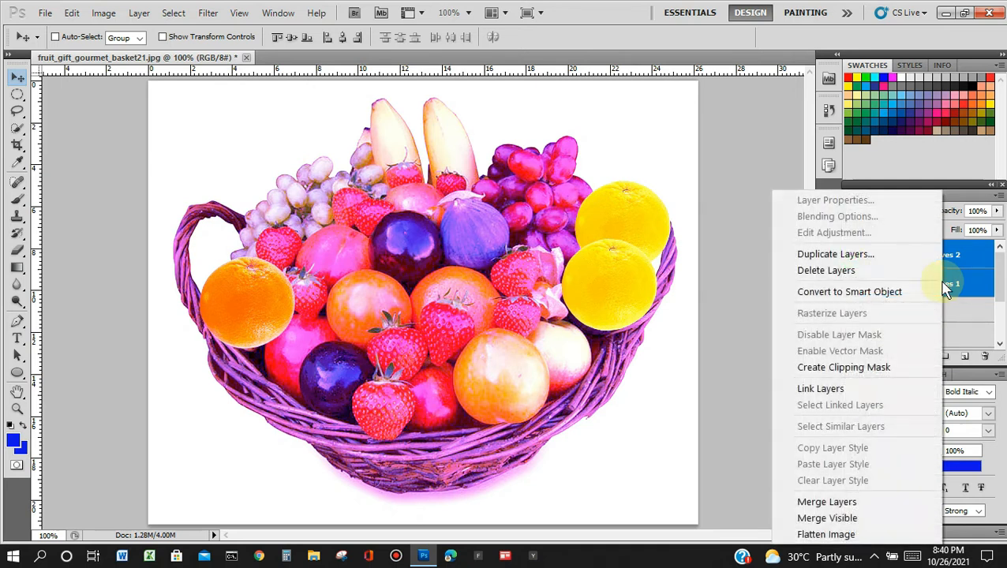
left_click(839, 394)
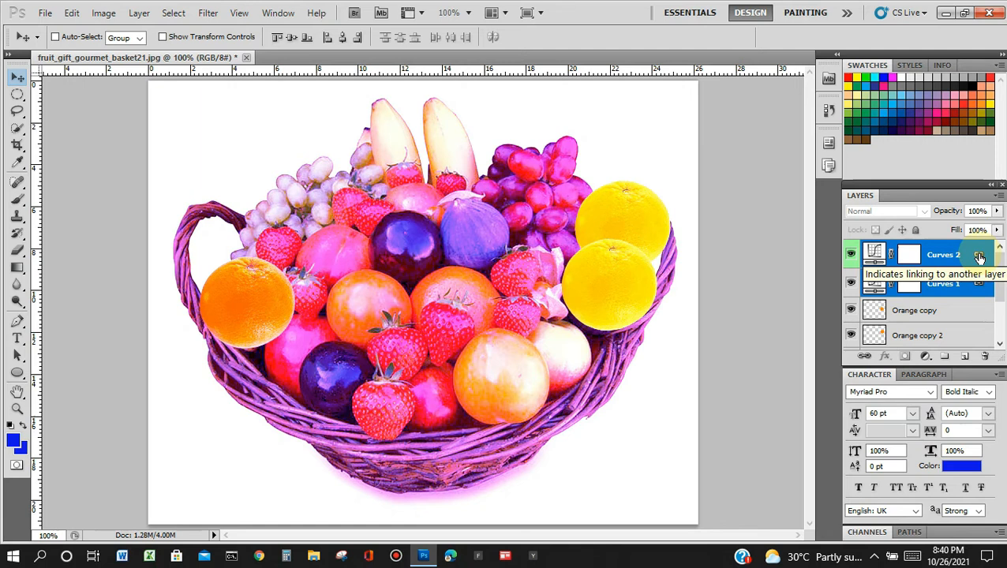
Step: Open the Blending Options for the Orange copy layer and place the dialog clear of the two copied oranges
left_click(950, 313)
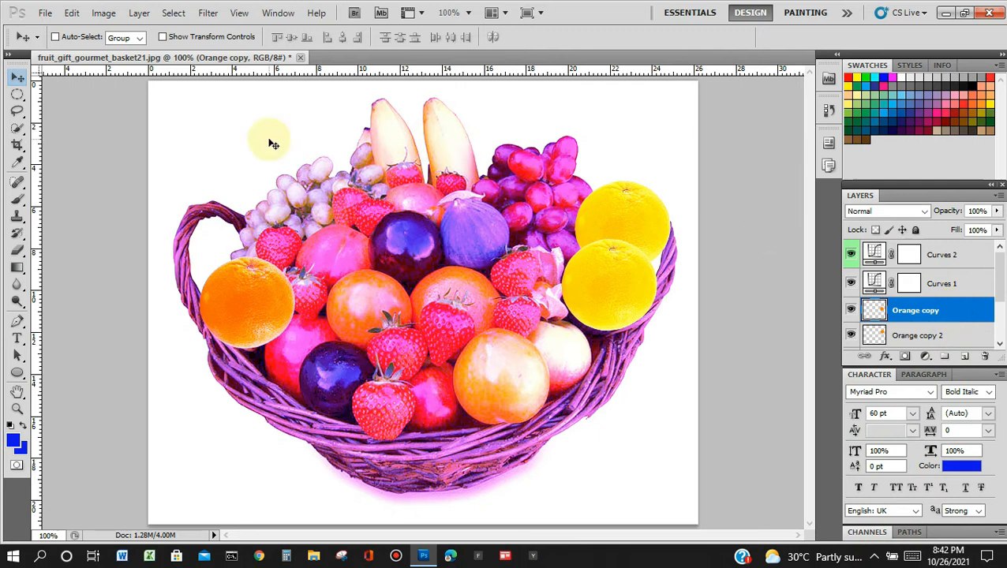
left_click(138, 15)
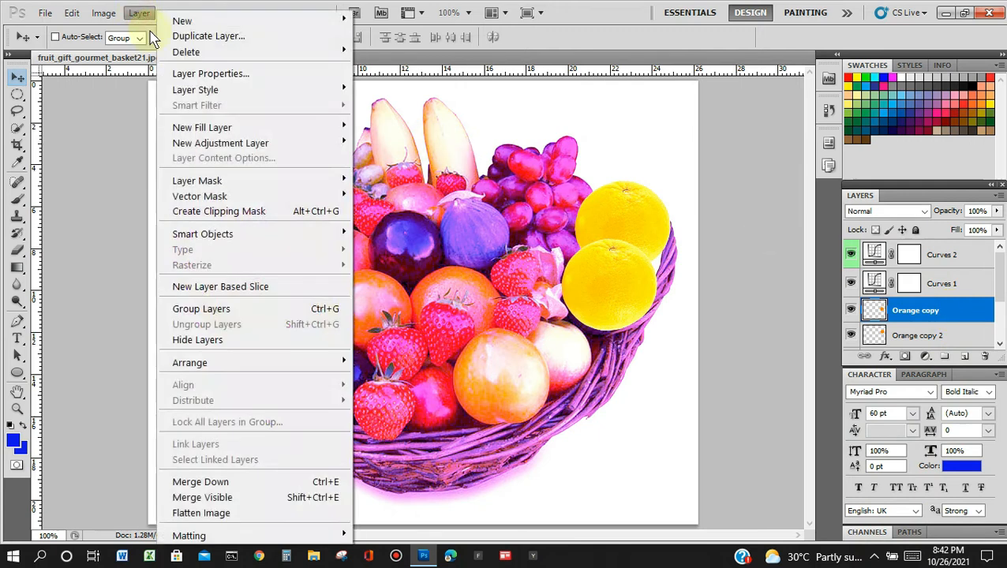
mouse_move(254, 99)
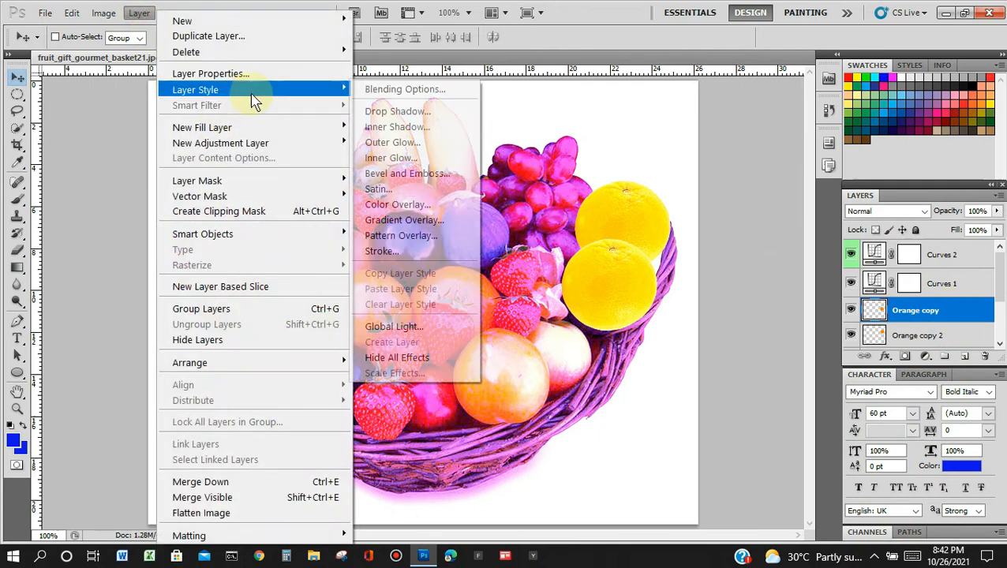
left_click(411, 91)
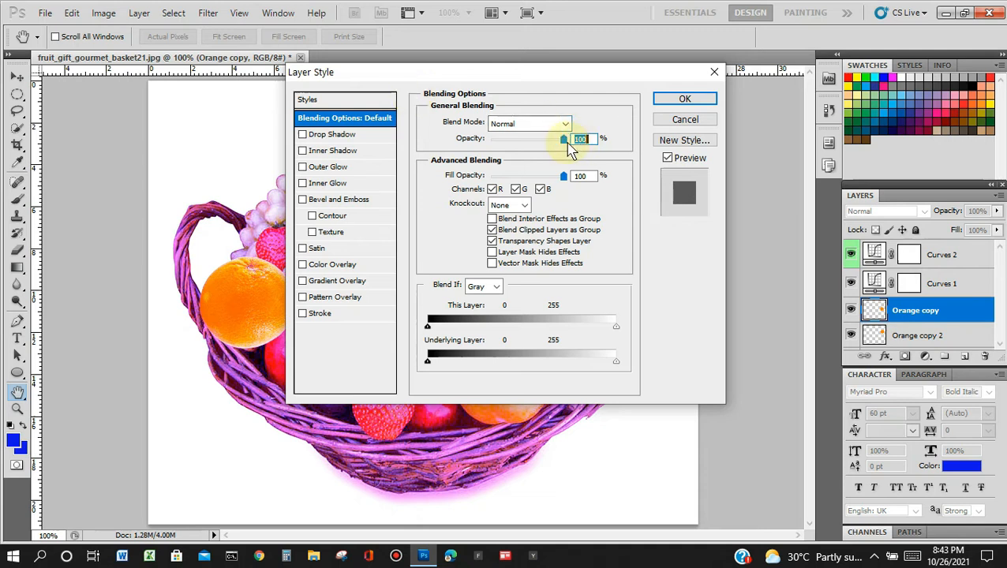
left_click_drag(534, 77, 703, 53)
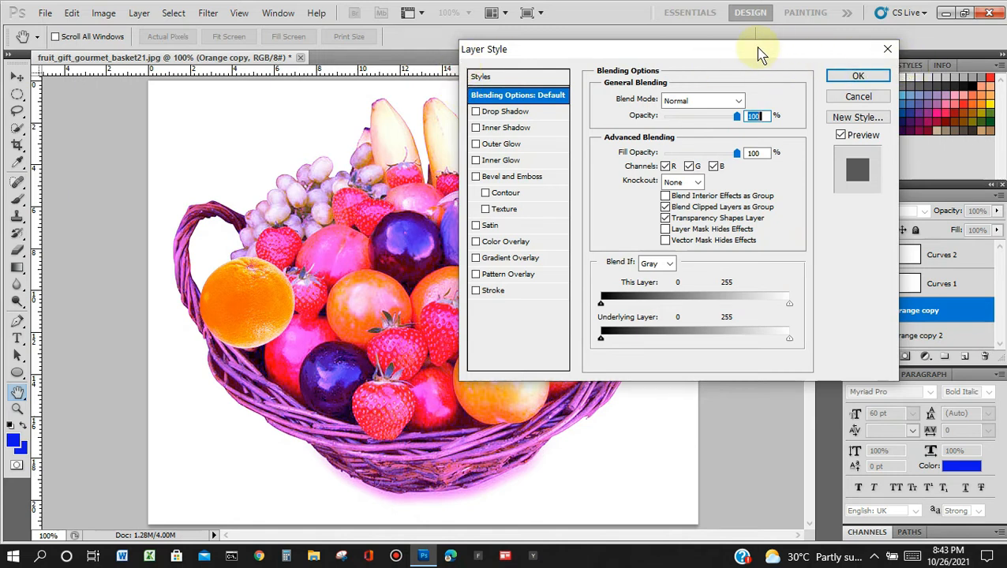
left_click_drag(735, 50, 335, 380)
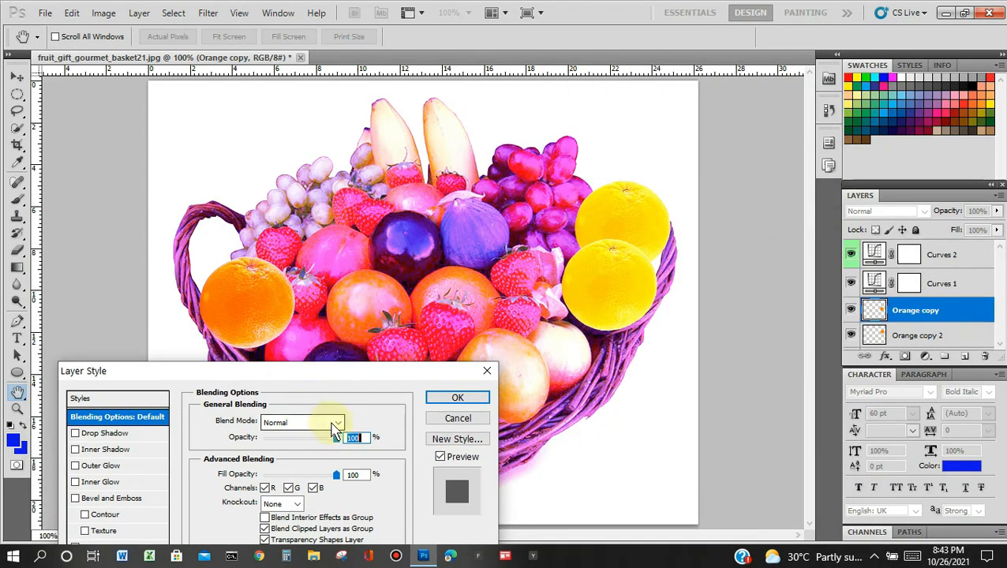
Step: Try 74% opacity on the Orange copy layer and restore it to 100%, keeping the fill opacity at 100%
mouse_move(337, 447)
left_mouse_down()
mouse_move(286, 443)
mouse_move(321, 443)
left_mouse_up()
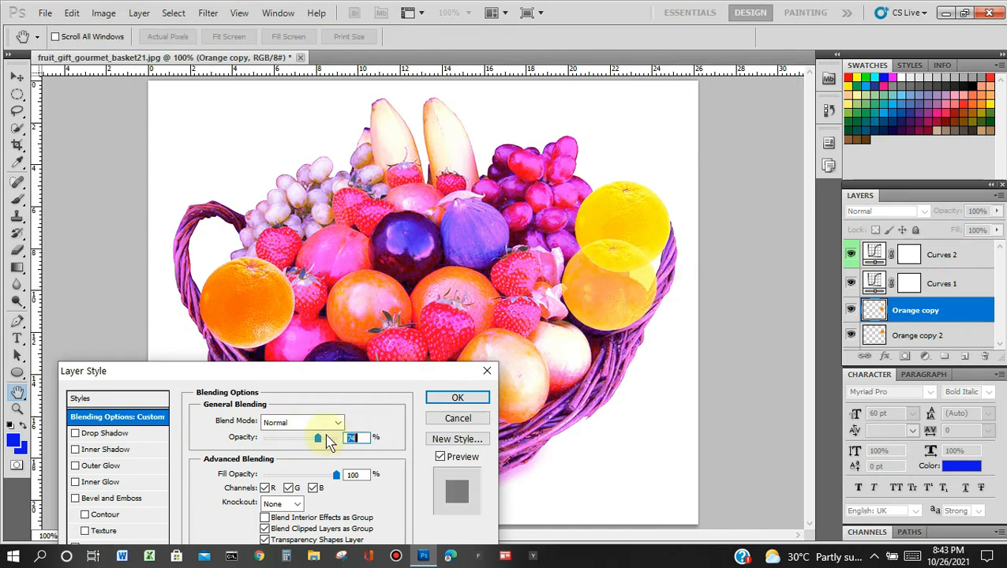
left_click_drag(318, 439, 348, 447)
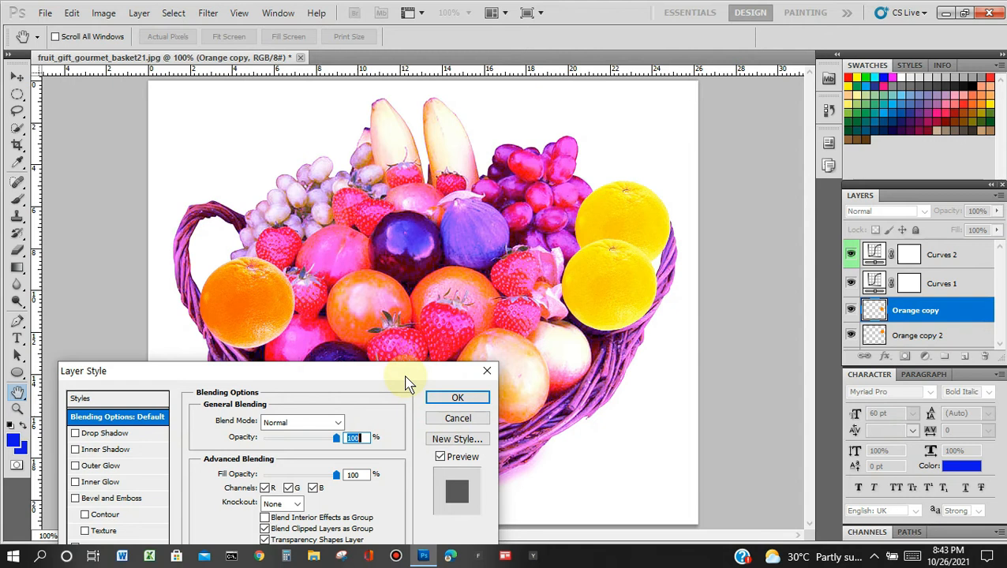
mouse_move(405, 382)
left_mouse_down()
mouse_move(406, 368)
mouse_move(403, 383)
left_mouse_up()
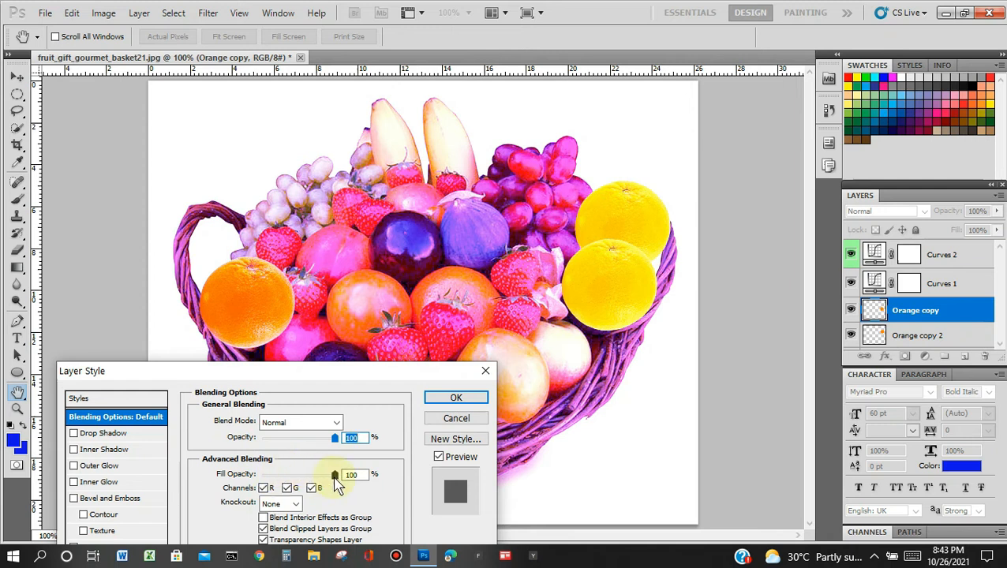
mouse_move(334, 475)
left_mouse_down()
mouse_move(272, 475)
mouse_move(338, 475)
left_mouse_up()
Step: Exclude the R and G channels one at a time from the Orange copy blending, restoring each one
left_click(264, 489)
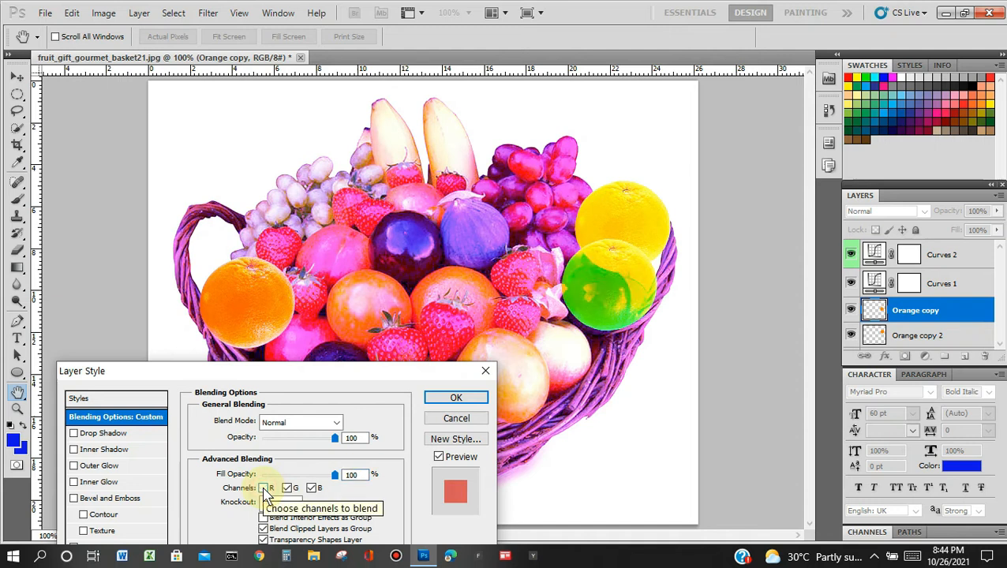
left_click(265, 489)
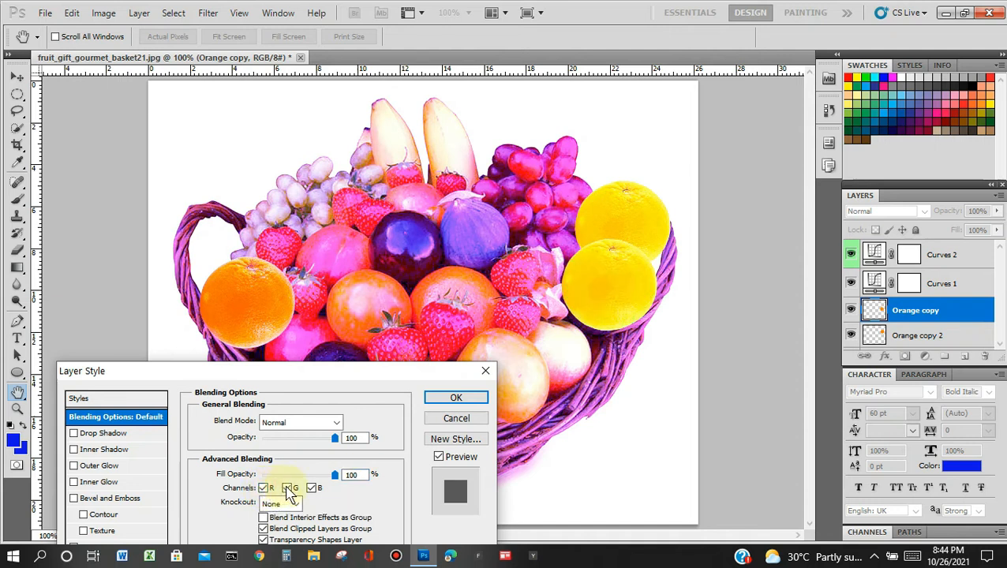
left_click(289, 490)
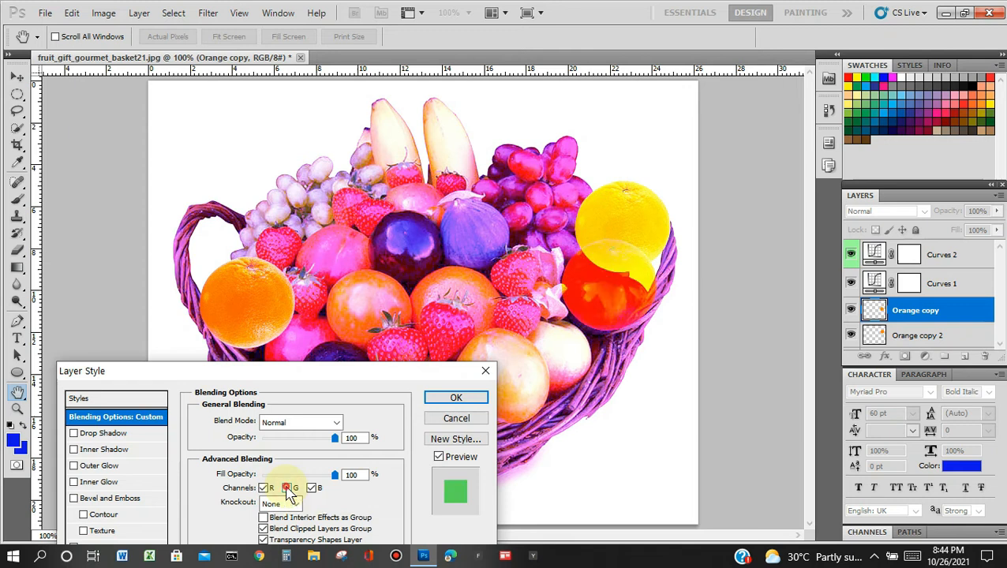
left_click(289, 489)
Step: Exclude the B, G and R channels from the Orange copy blending, and re-enable all three
left_click(313, 489)
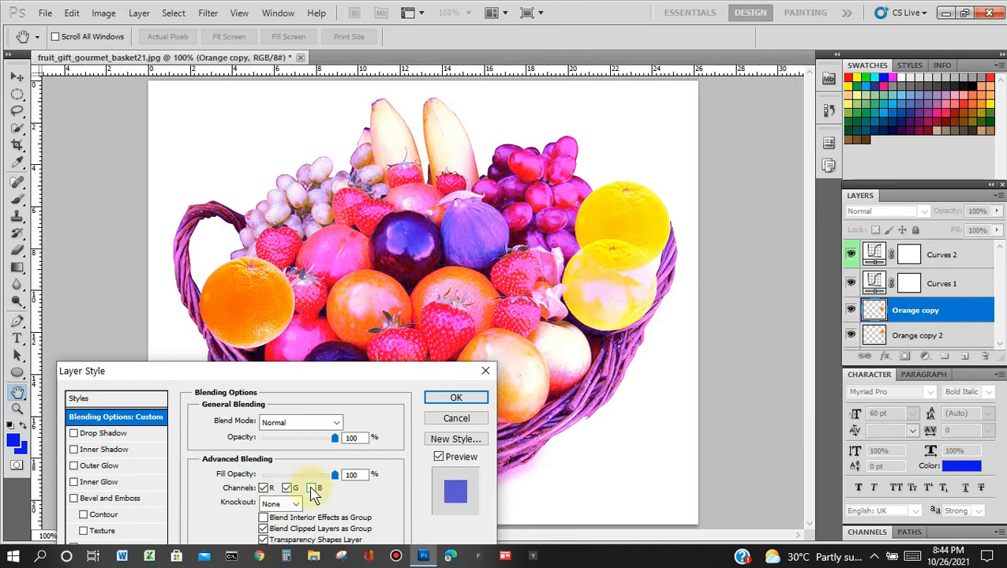
mouse_move(335, 474)
left_mouse_down()
mouse_move(286, 479)
mouse_move(337, 479)
left_mouse_up()
left_click(287, 488)
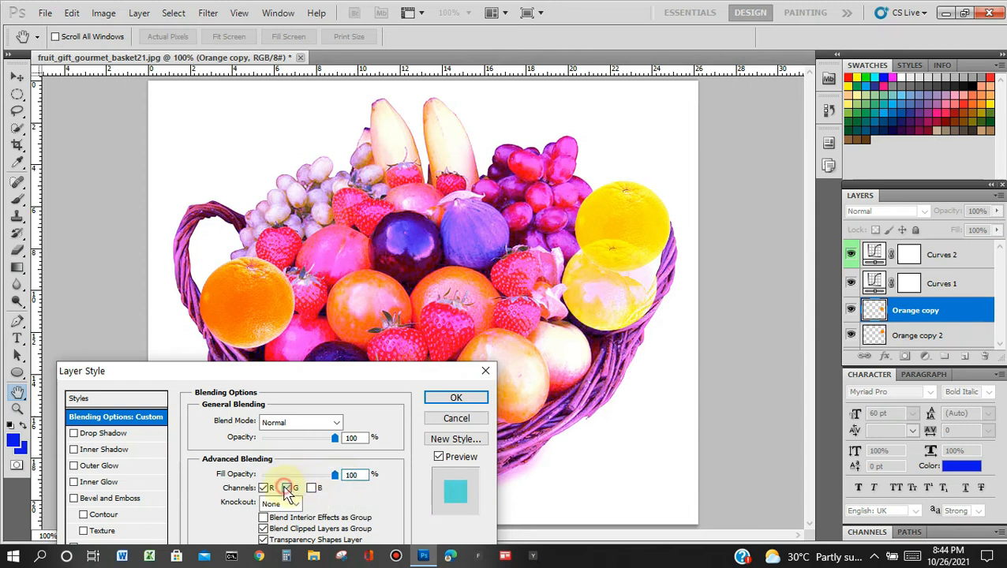
left_click(265, 489)
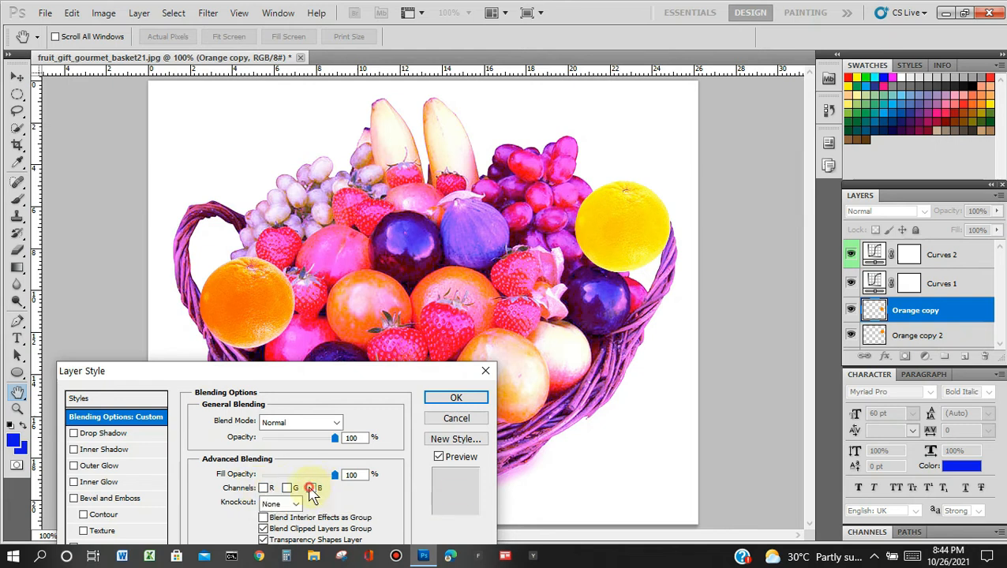
left_click(313, 489)
left_click(287, 489)
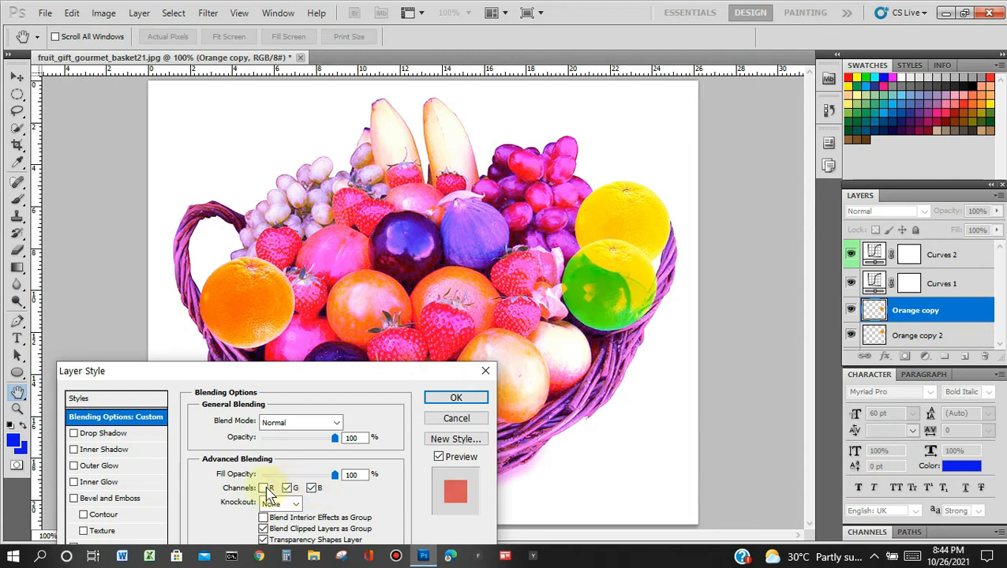
left_click(264, 488)
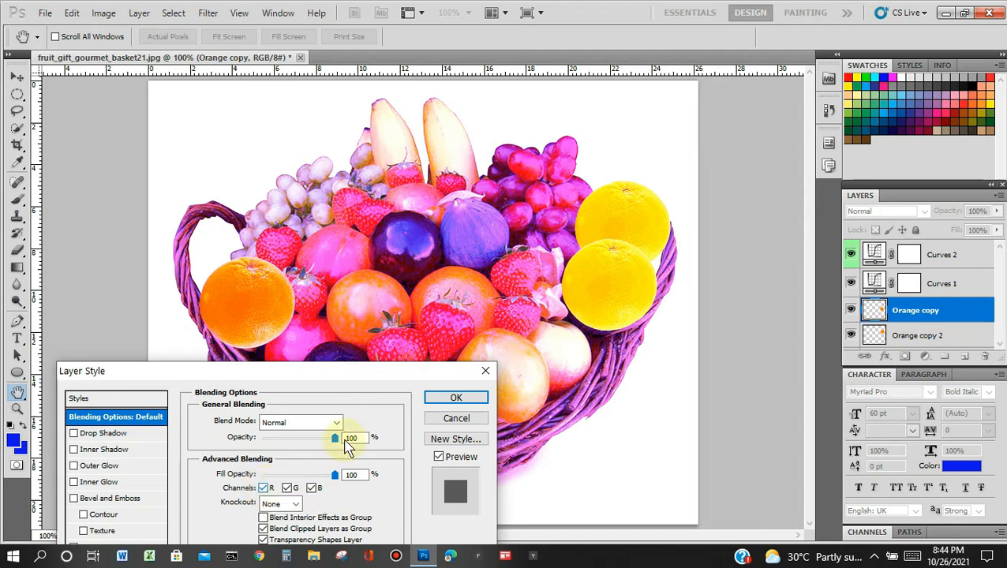
Step: Try Red as the Blend If channel for the Orange copy layer and switch it back to Gray
left_click_drag(329, 371, 344, 162)
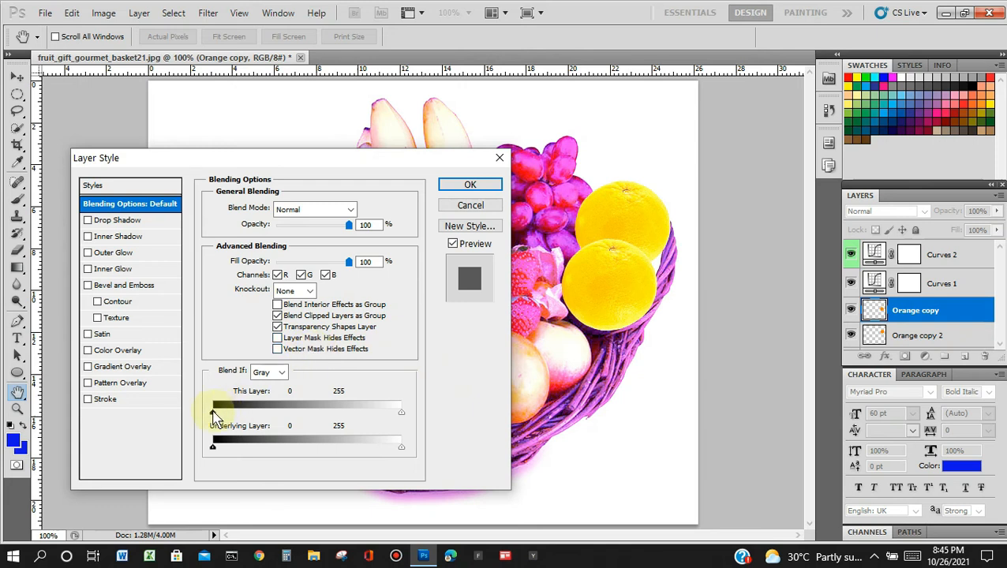
left_click(283, 373)
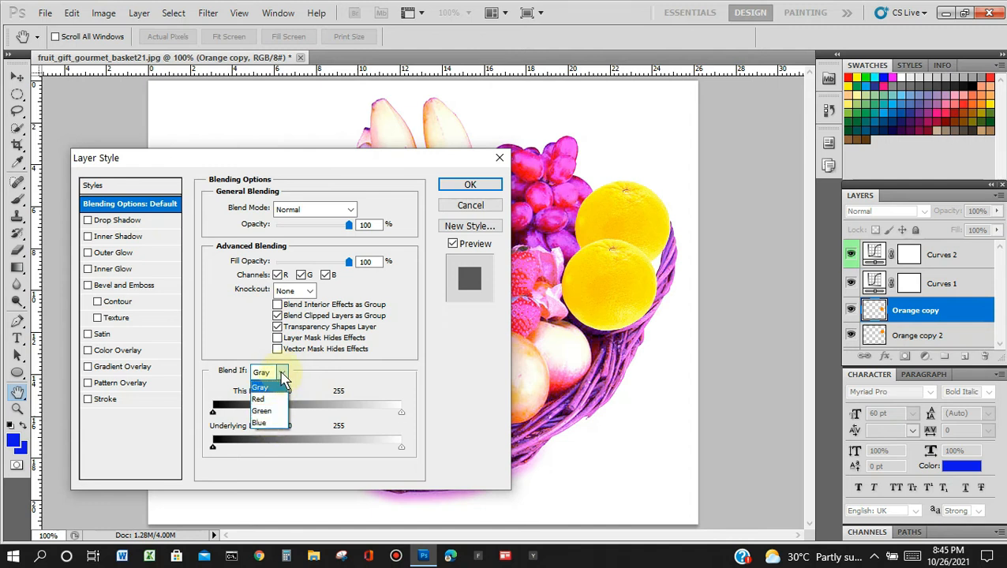
left_click(268, 386)
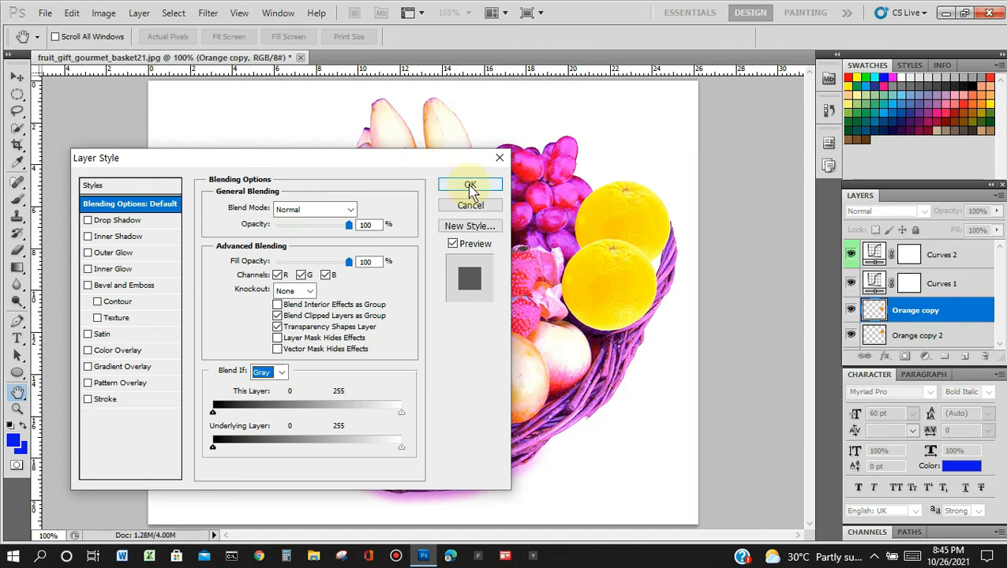
left_click(470, 278)
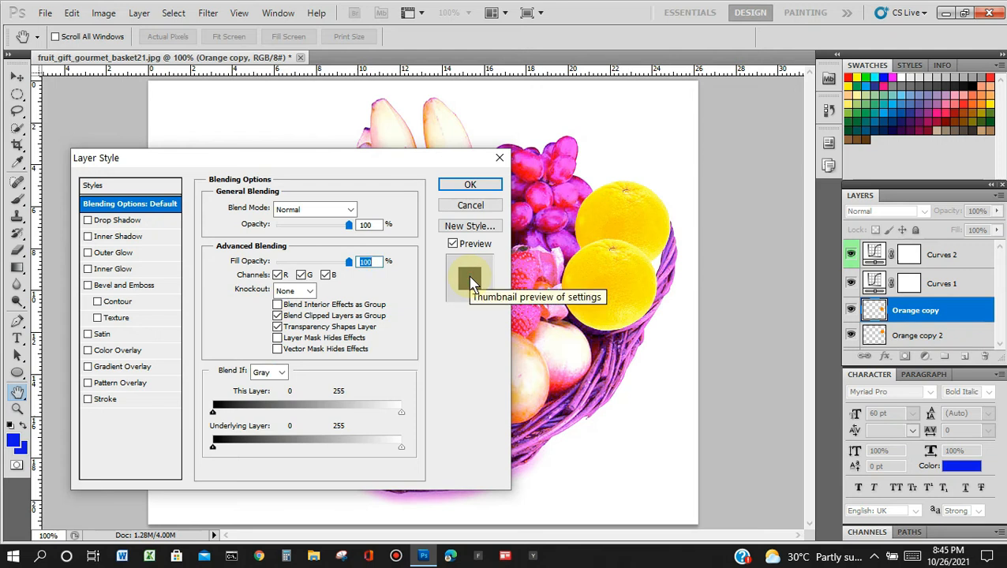
left_click(283, 374)
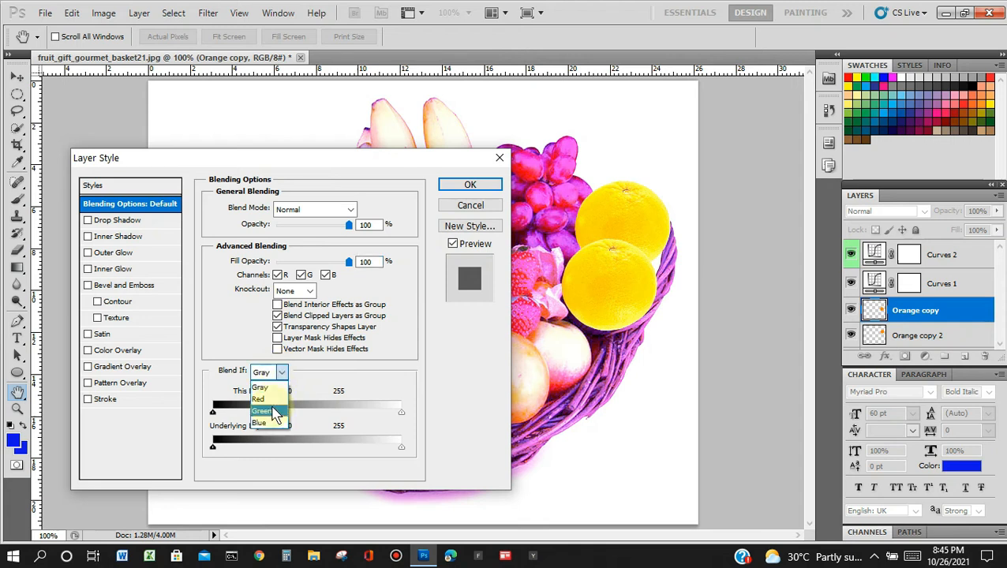
left_click(273, 400)
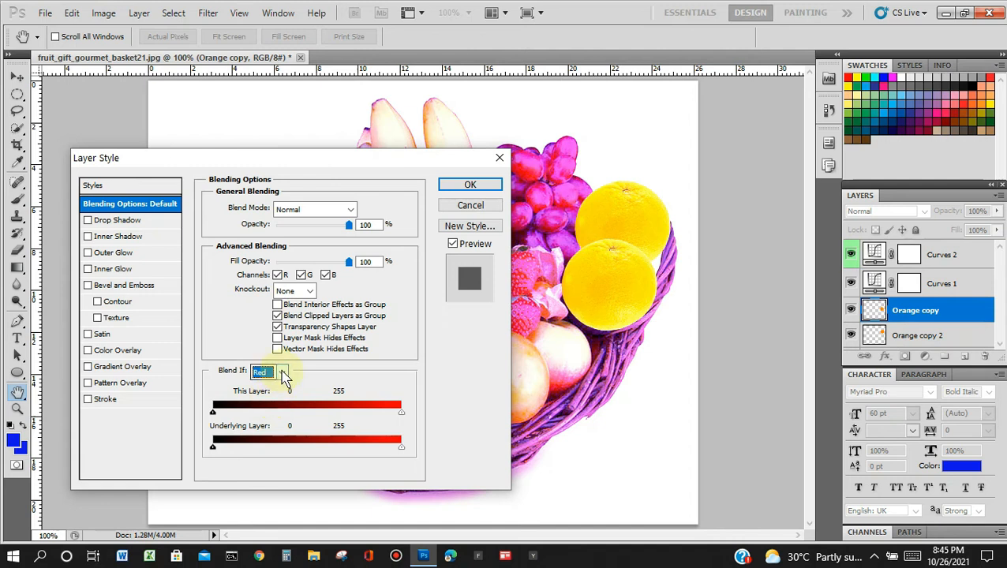
mouse_move(321, 162)
left_mouse_down()
mouse_move(427, 332)
mouse_move(496, 392)
mouse_move(443, 299)
mouse_move(318, 174)
left_mouse_up()
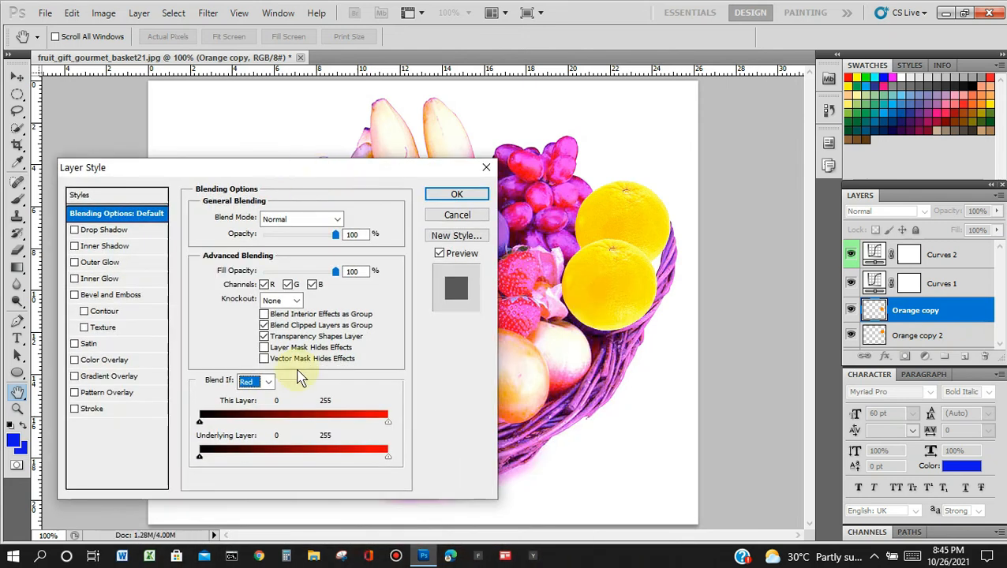
left_click(265, 382)
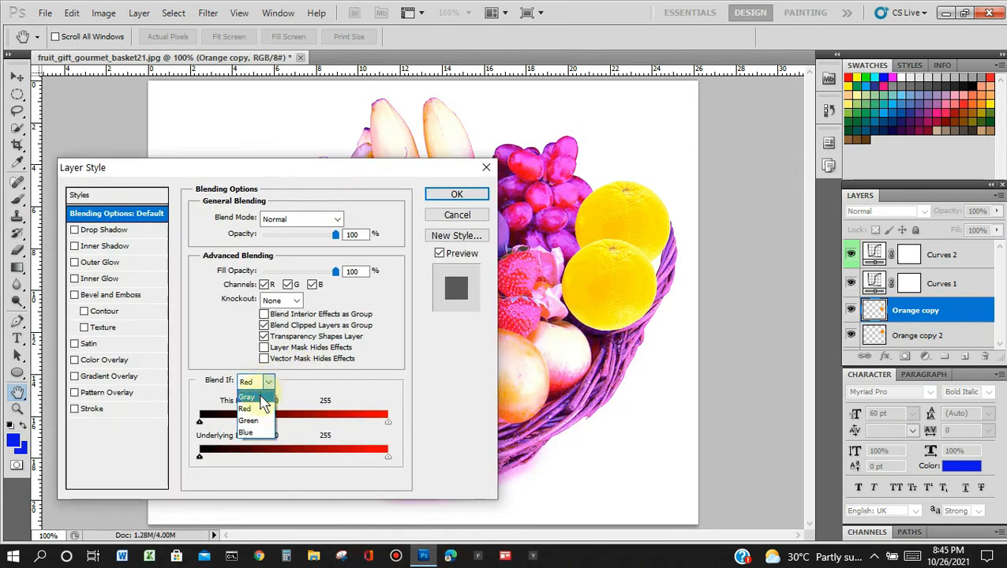
left_click(262, 398)
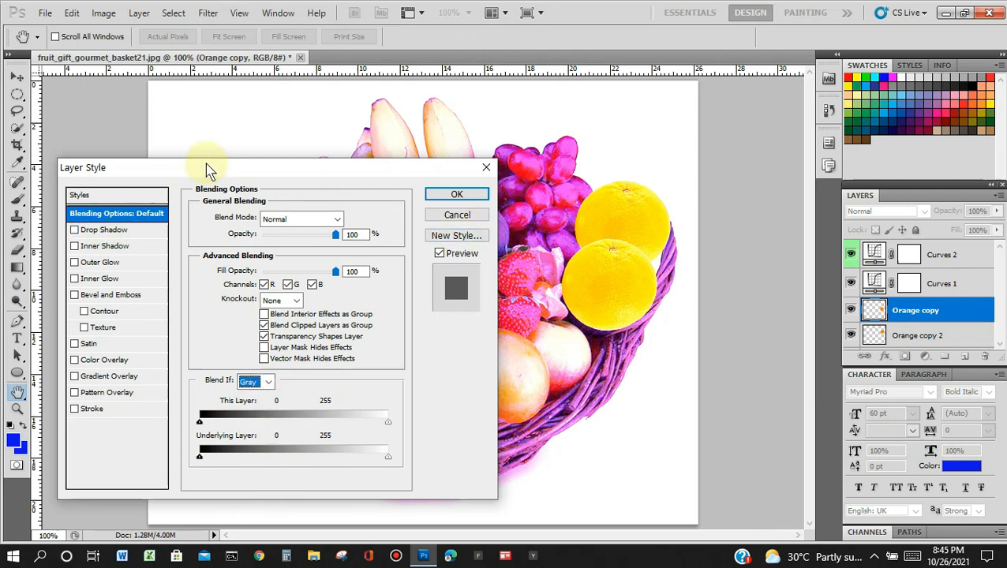
Step: Try the Drop Shadow and Inner Shadow effects on the Orange copy layer, and switch both off again
left_click_drag(209, 169, 443, 348)
left_click(309, 409)
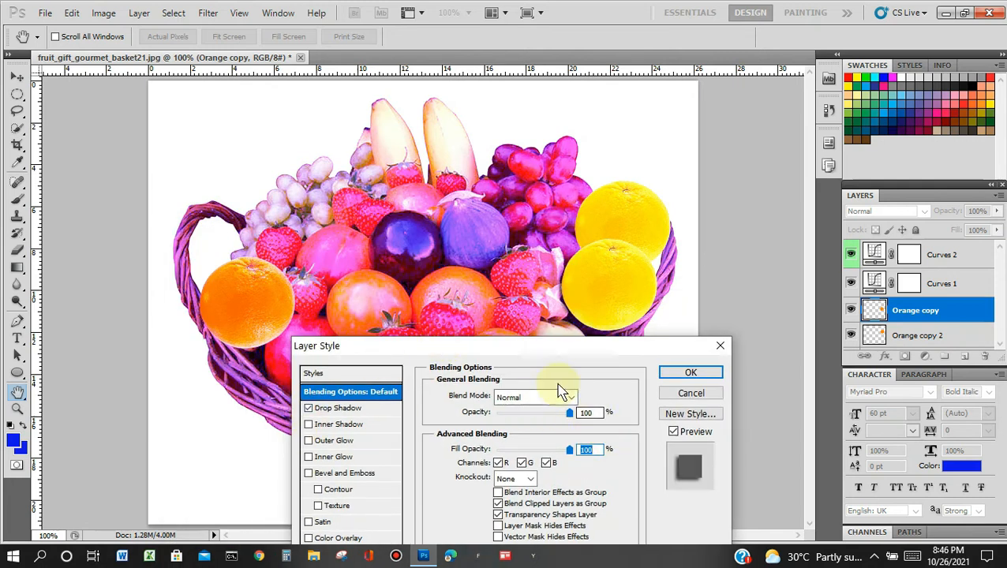
left_click(534, 352)
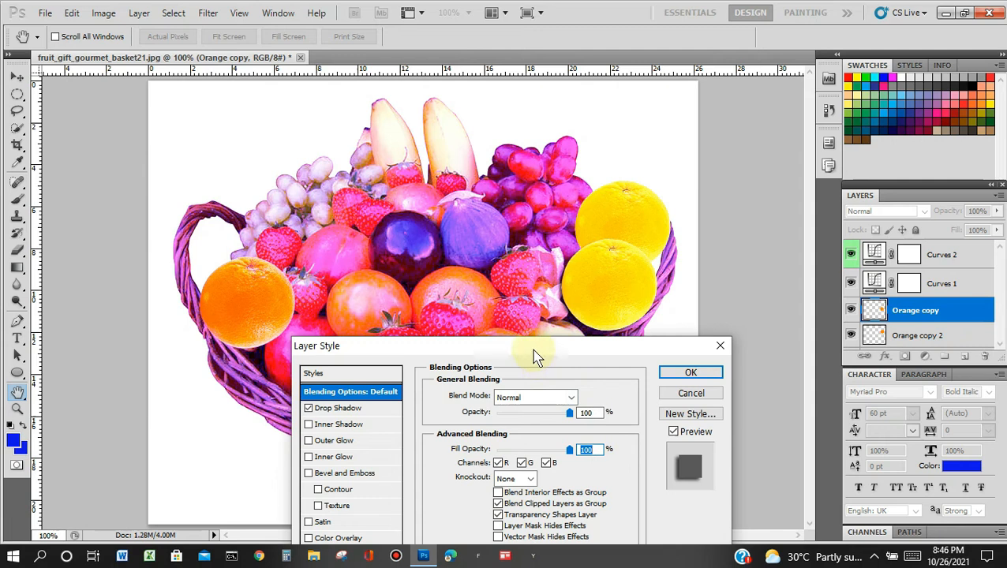
left_click_drag(534, 352, 329, 146)
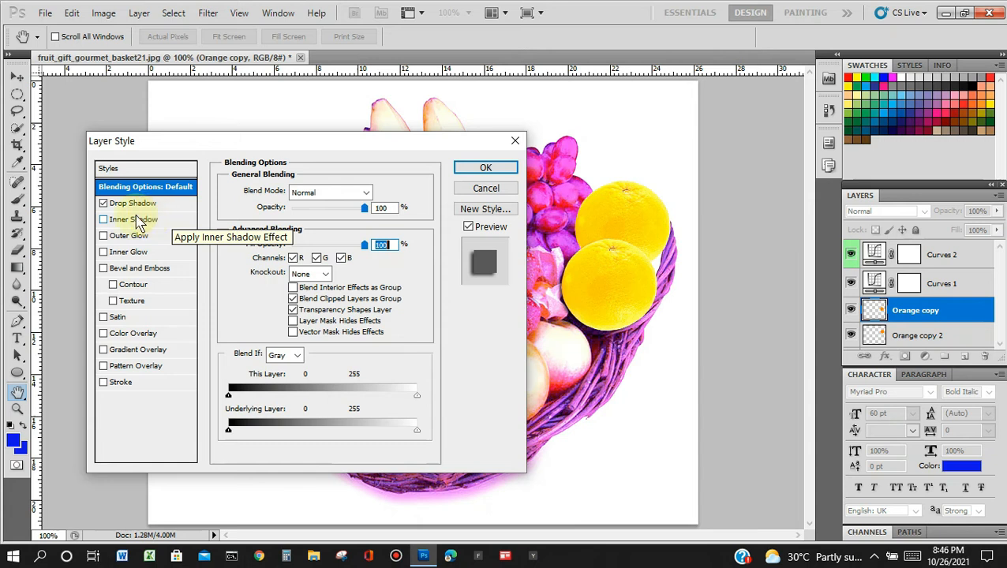
left_click(104, 221)
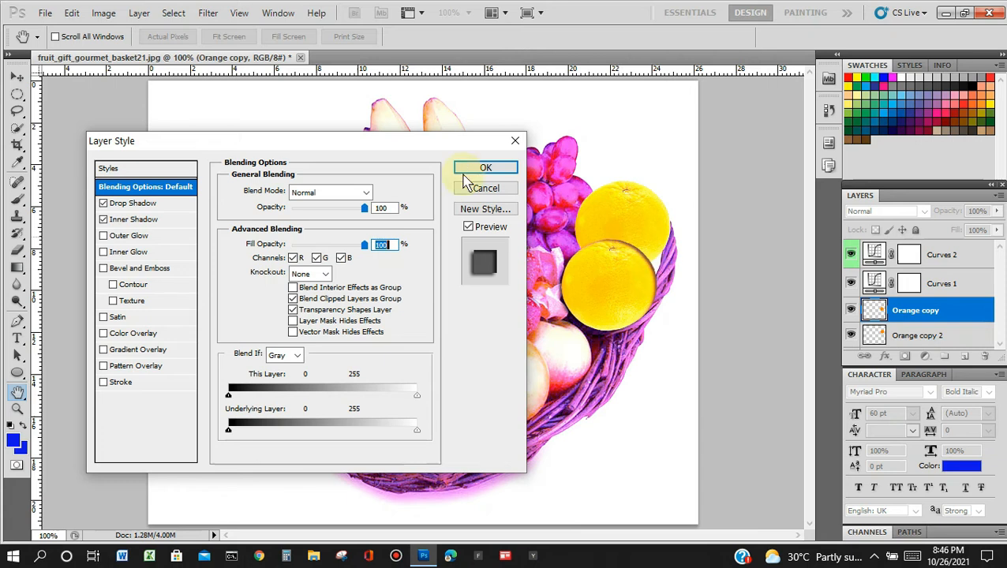
left_click(103, 220)
left_click(104, 220)
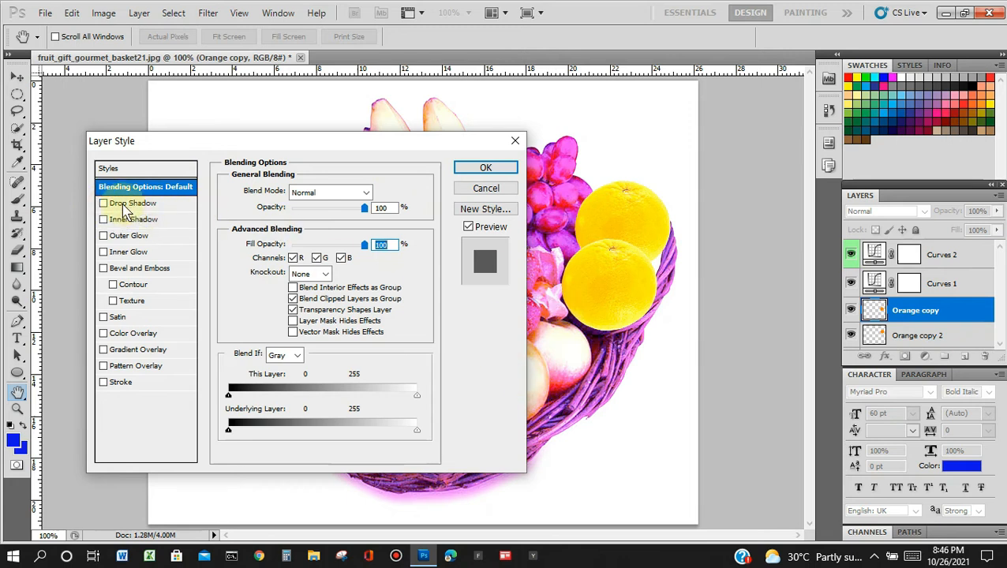
left_click(103, 203)
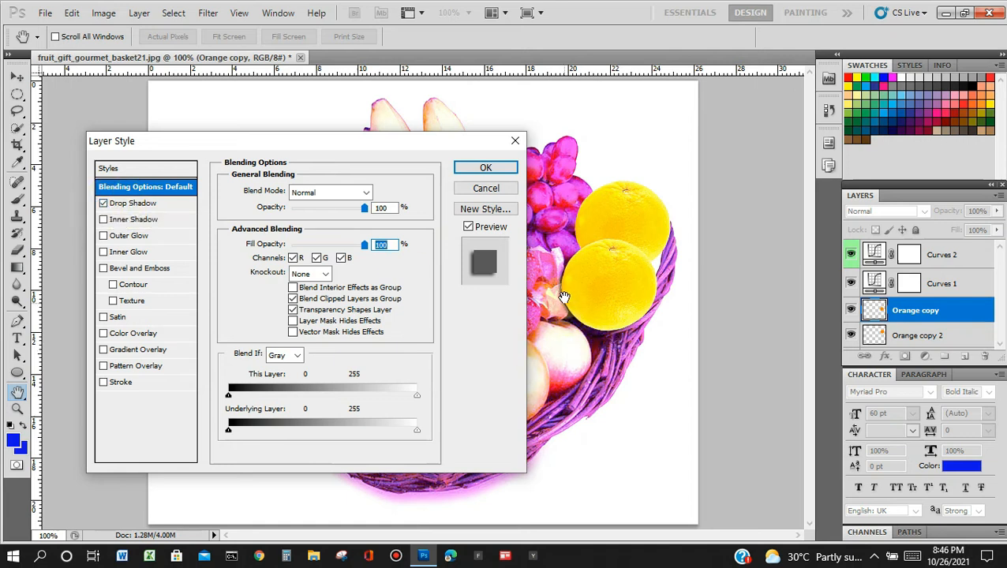
left_click(103, 204)
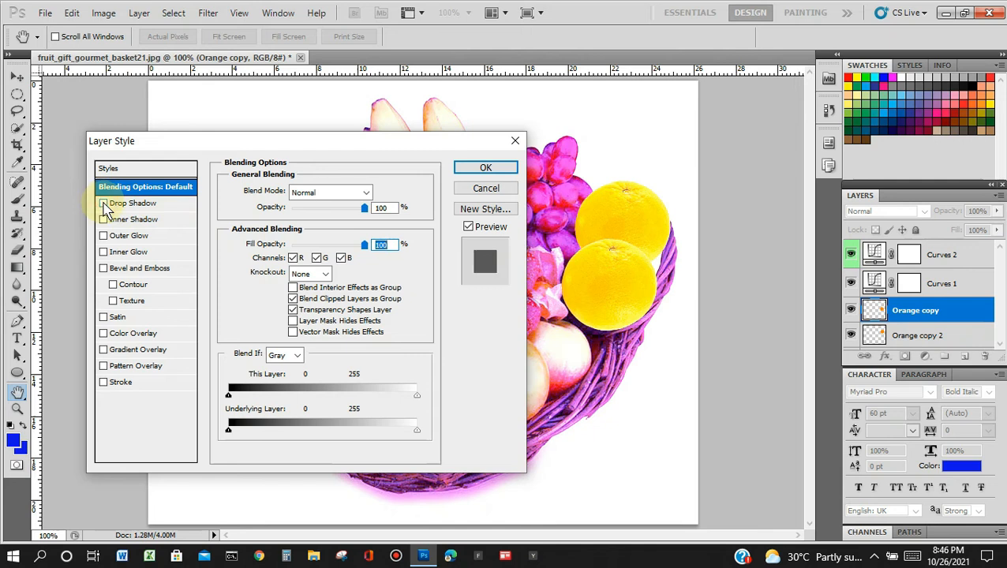
Step: Try the Outer Glow and Inner Glow effects one at a time on the Orange copy layer, removing each one
left_click(103, 236)
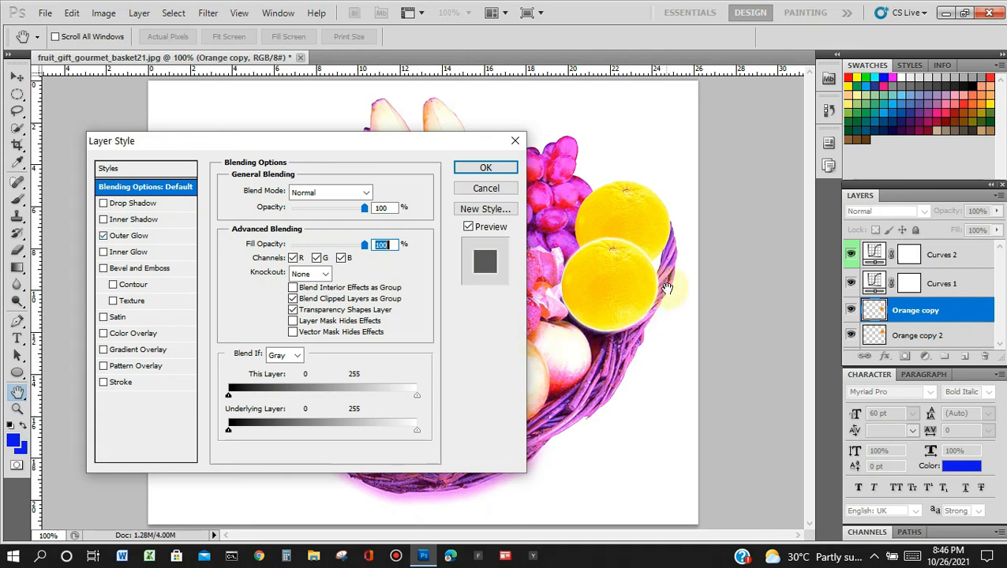
left_click(103, 236)
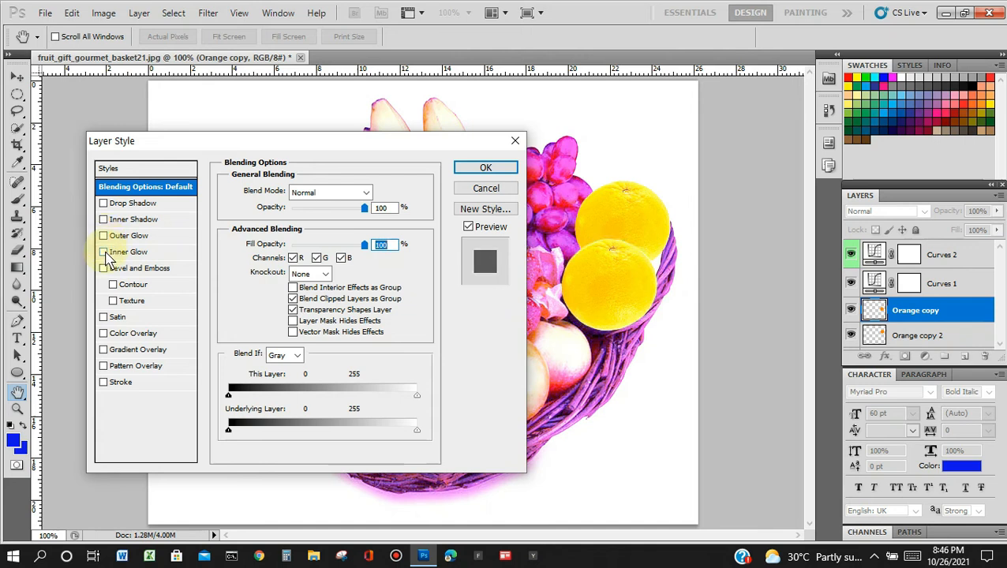
left_click(104, 252)
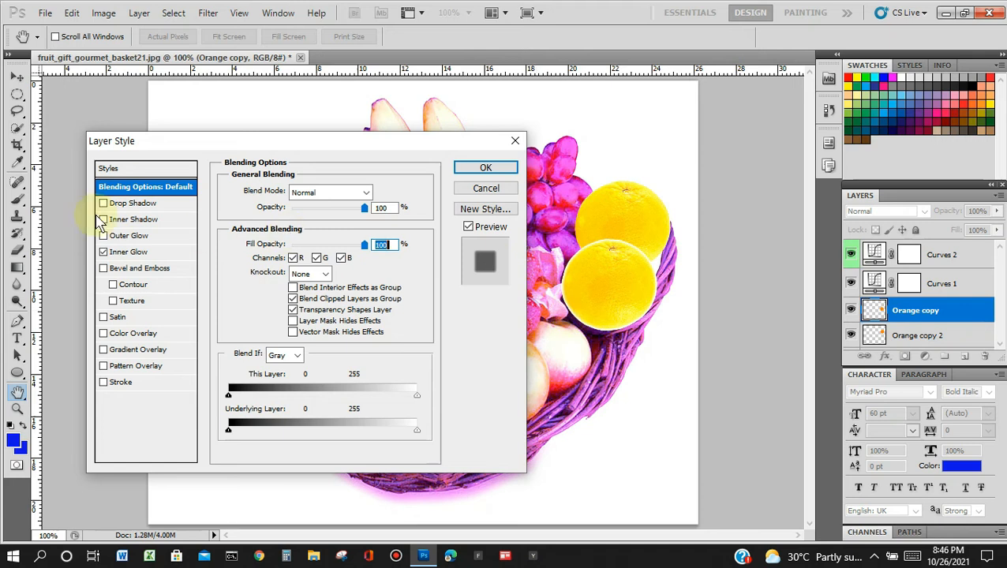
left_click(103, 252)
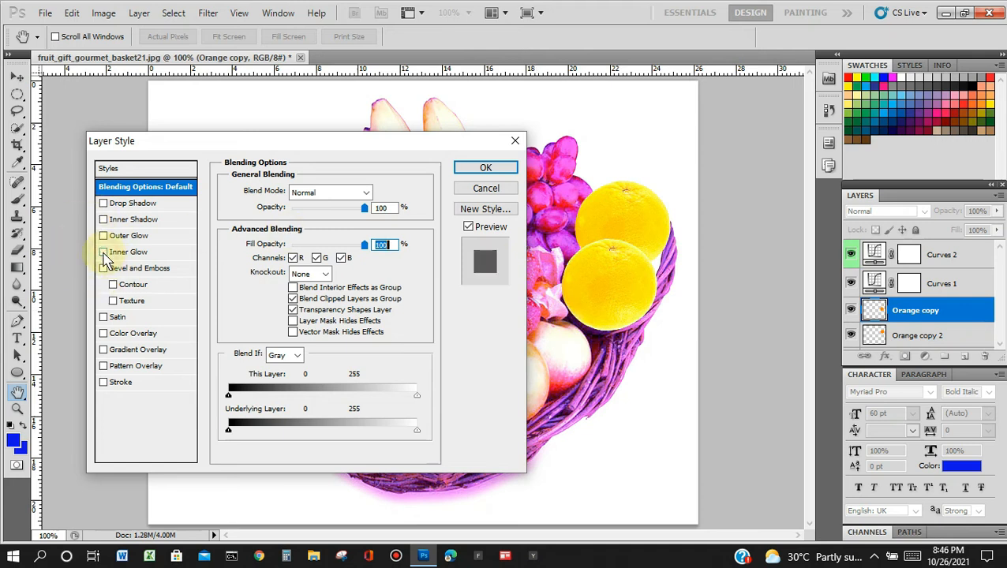
Step: Try Bevel and Emboss with Contour and Texture on the Orange copy layer, and switch all three off again
left_click(104, 269)
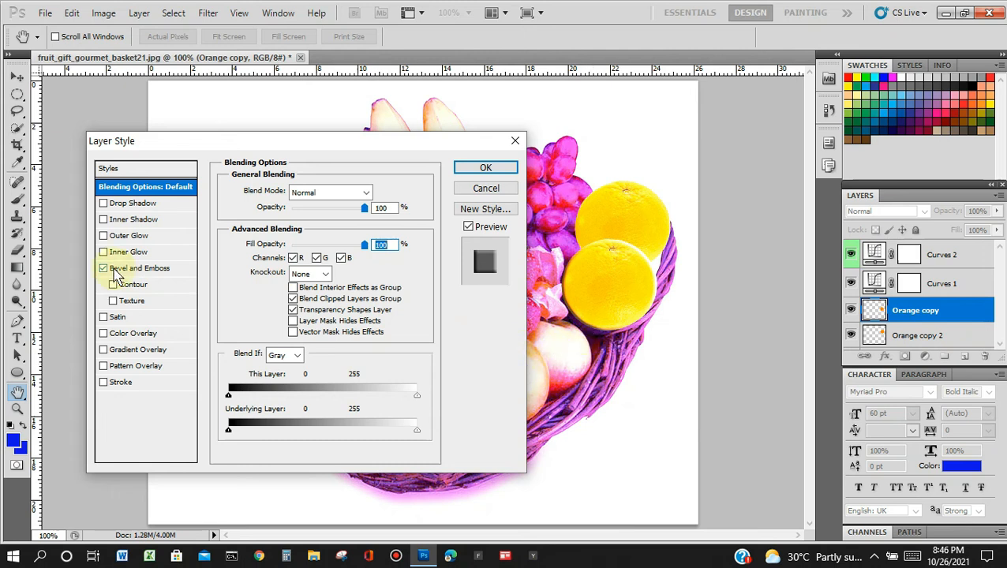
left_click(113, 285)
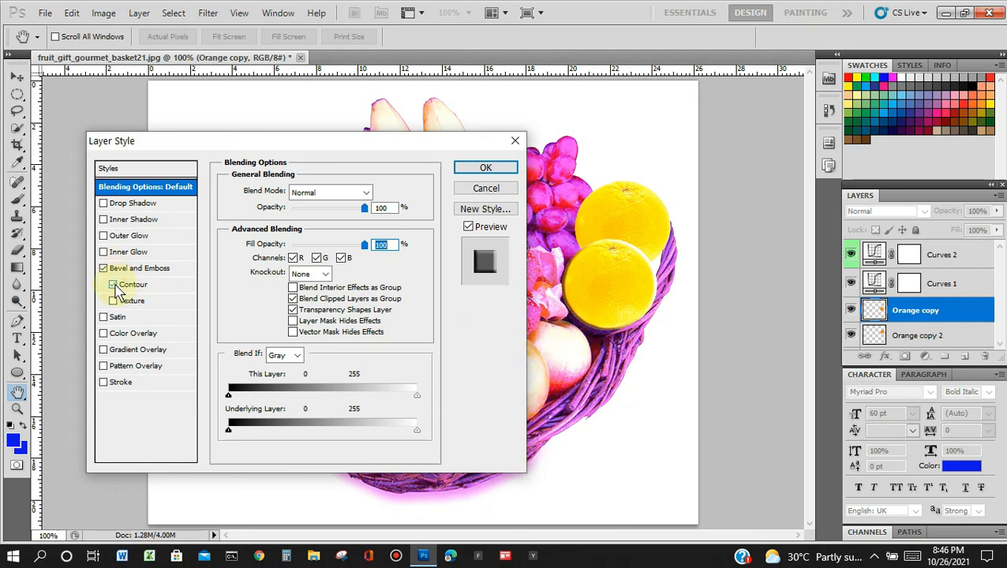
left_click(114, 301)
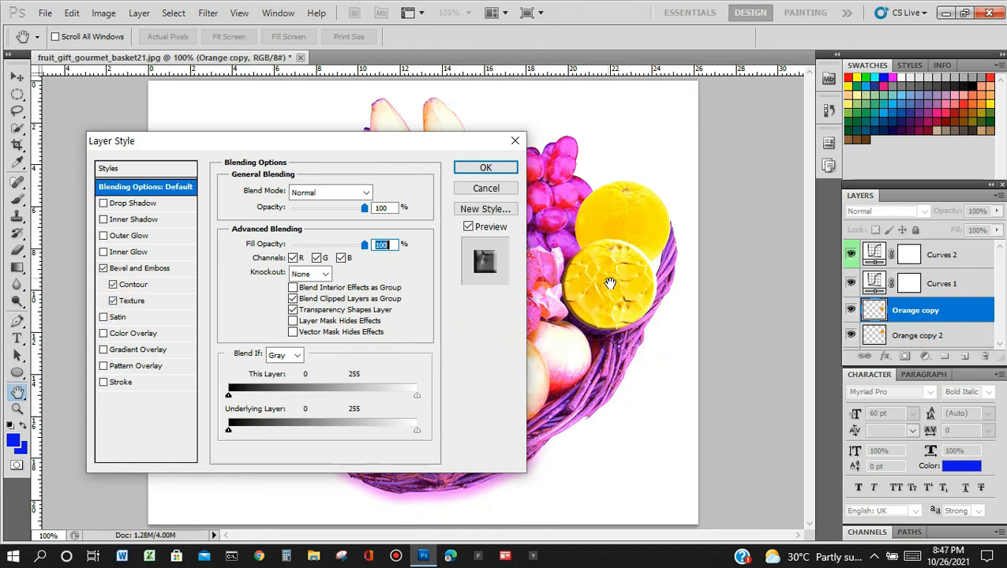
left_click(114, 302)
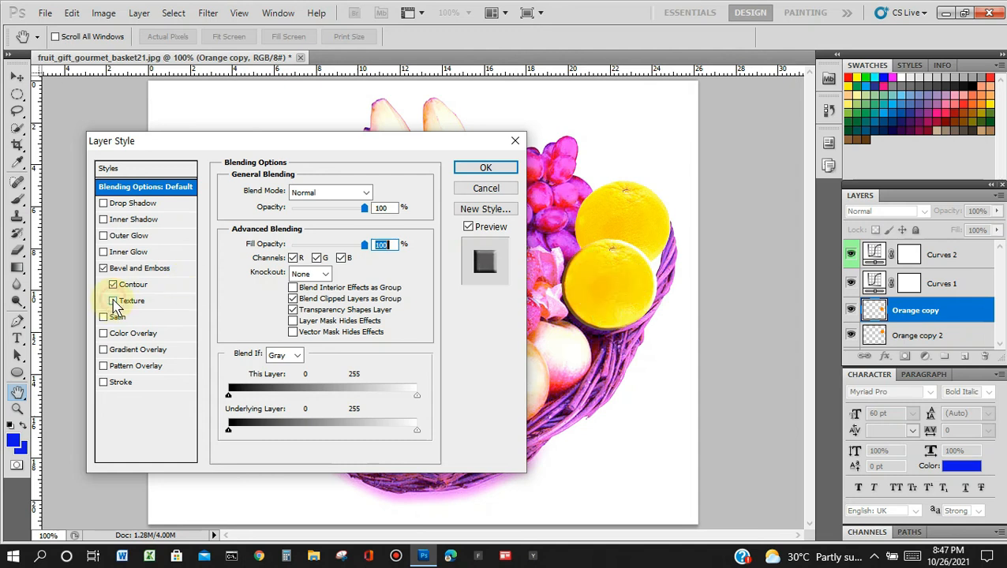
left_click(113, 286)
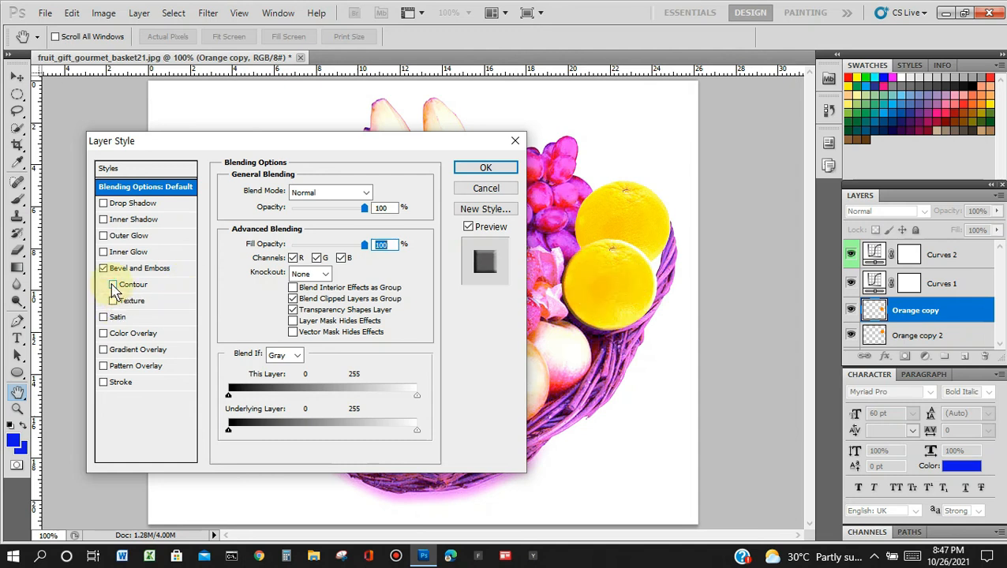
left_click(102, 269)
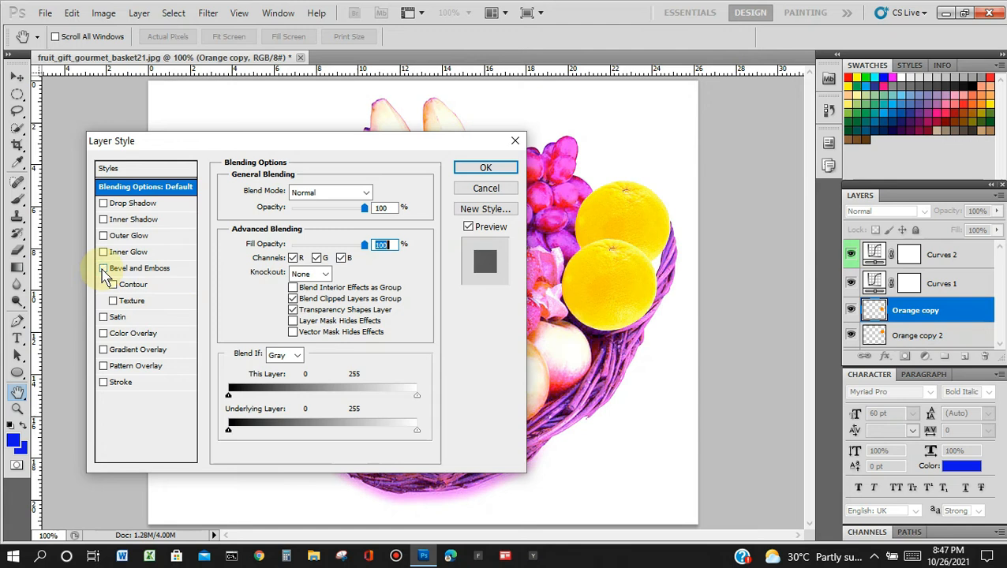
Step: Try Satin, Color Overlay and Gradient Overlay one at a time on the Orange copy layer, removing each one
left_click(104, 318)
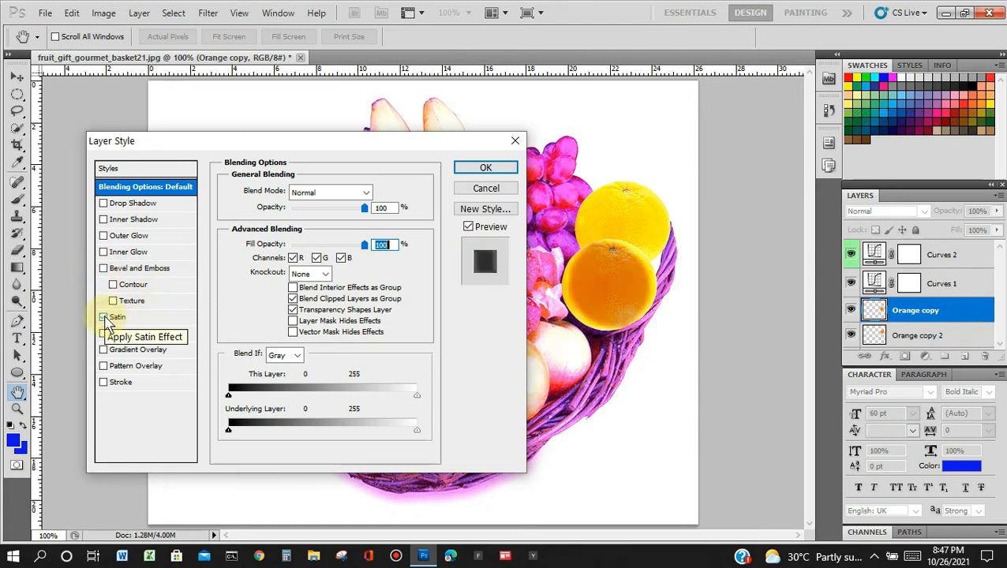
left_click(104, 317)
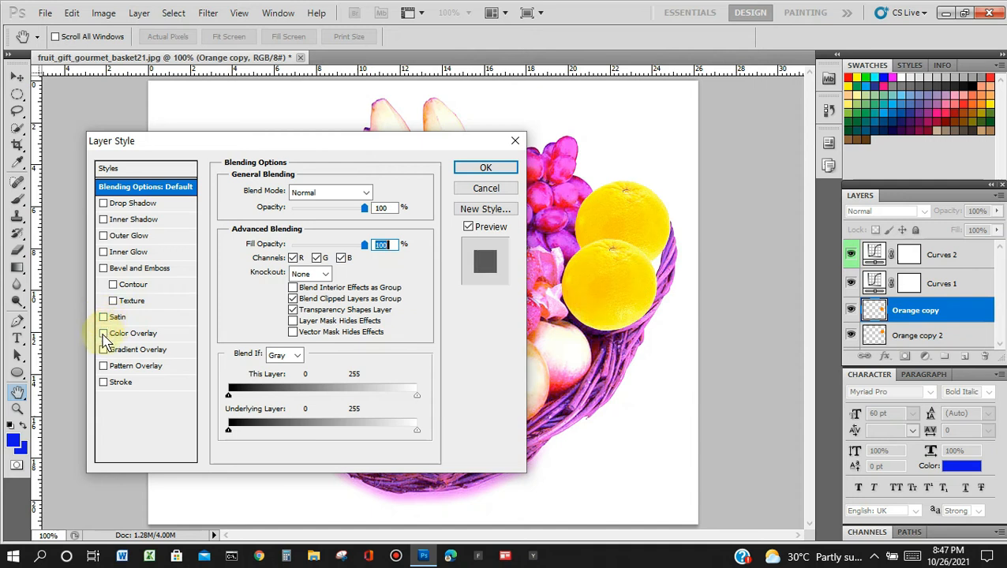
left_click(103, 334)
left_click(103, 335)
left_click(104, 349)
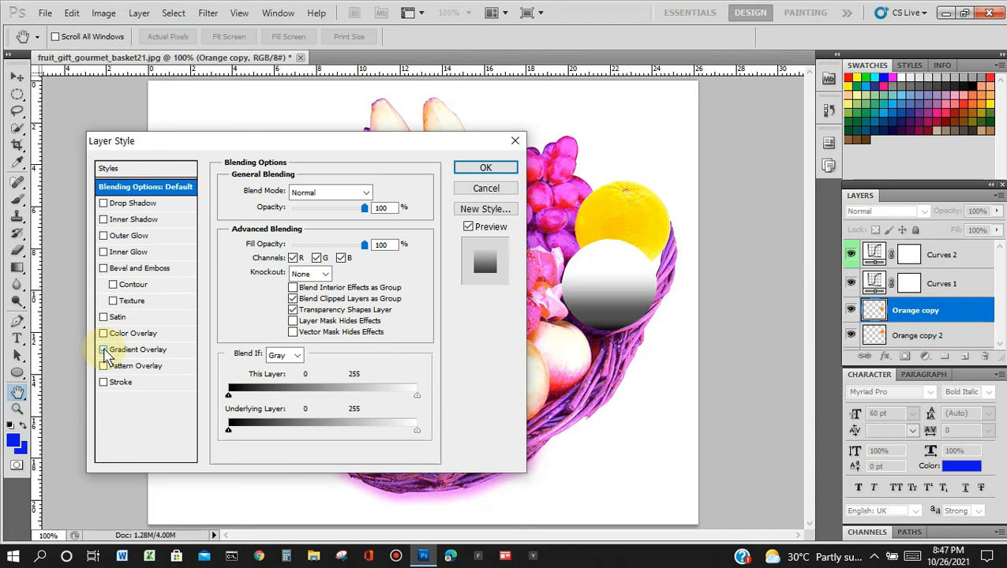
left_click(103, 349)
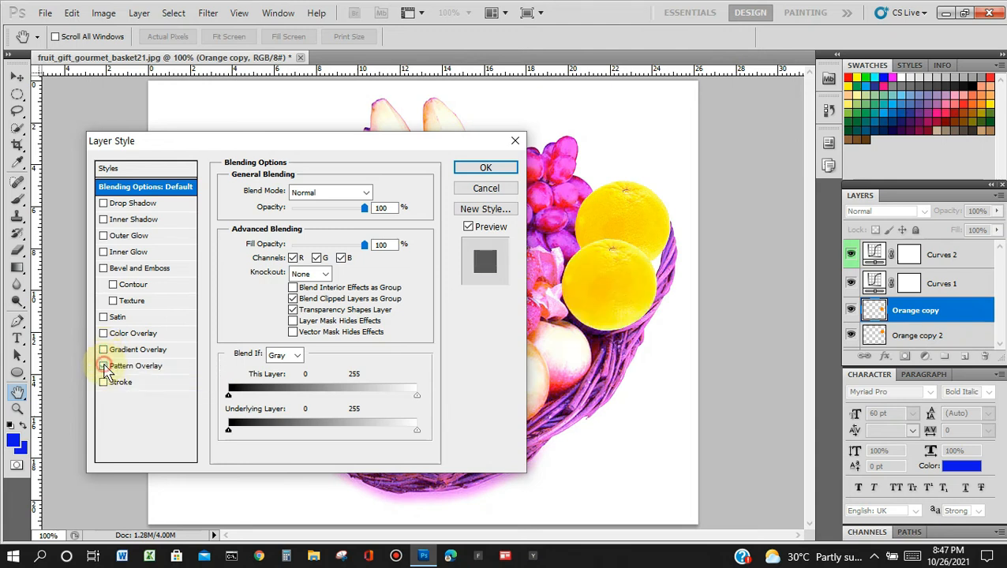
Step: Try Pattern Overlay and Stroke one at a time, remove each one, and accept the Orange copy layer's style settings with no effects enabled
left_click(104, 366)
left_click(103, 366)
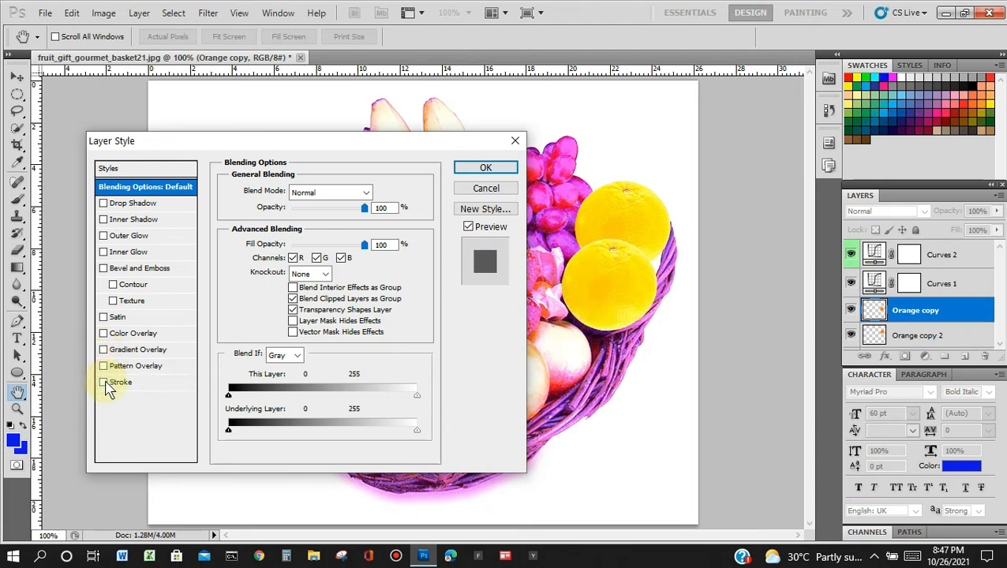
left_click(104, 383)
left_click(104, 382)
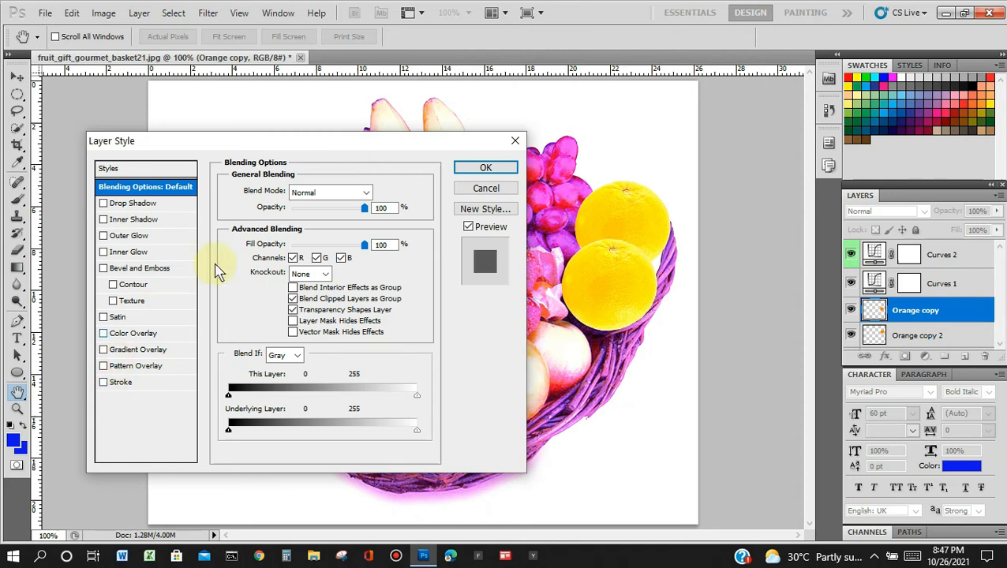
left_click(486, 168)
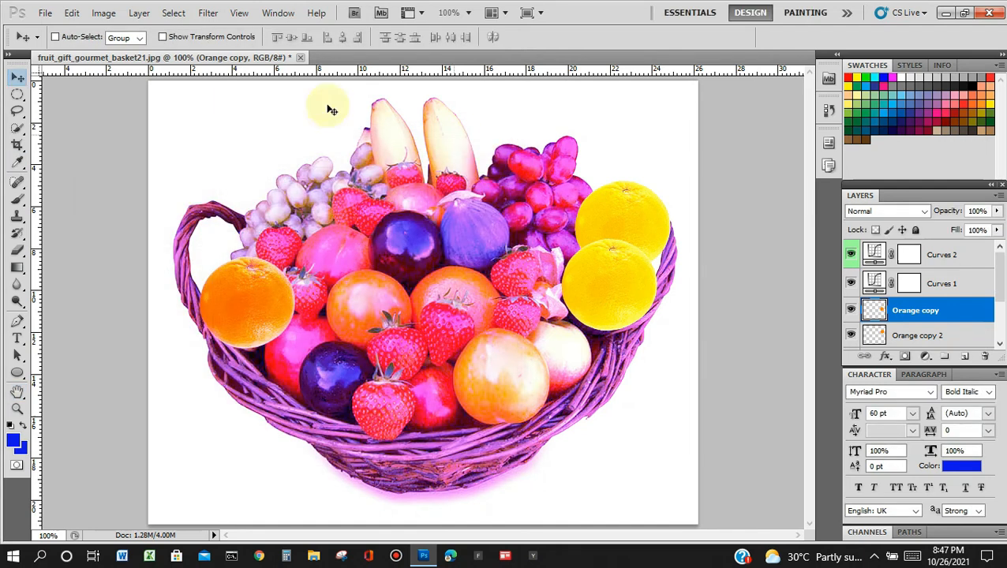
Step: Try the Darken blend mode on the Orange copy layer through its Layer Style blending options
left_click(146, 14)
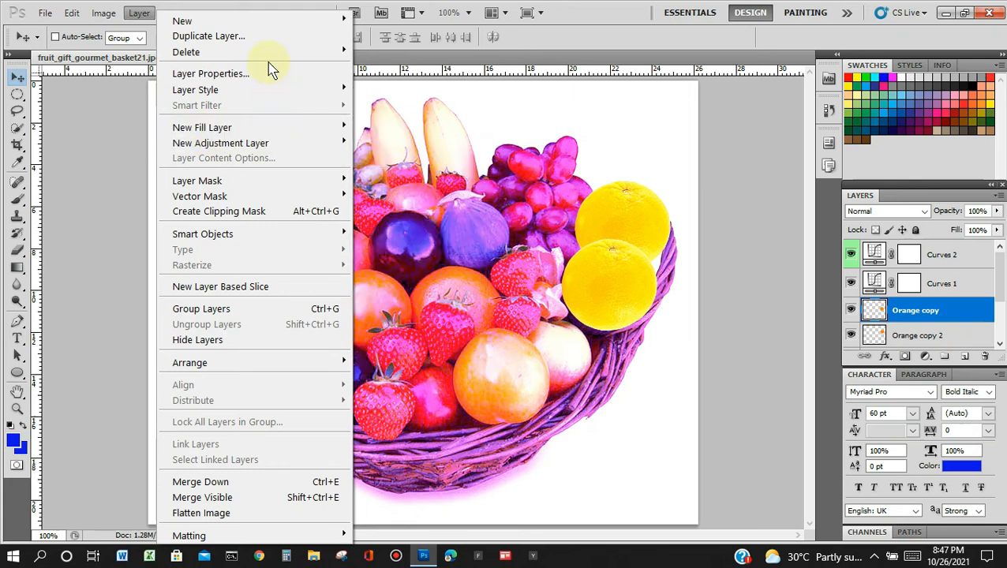
mouse_move(273, 146)
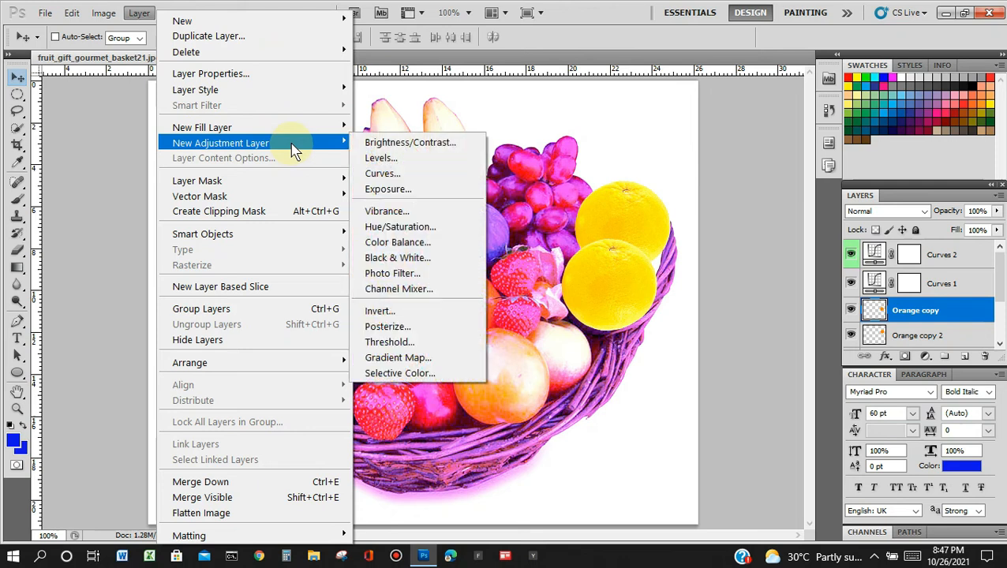
mouse_move(303, 90)
left_click(417, 91)
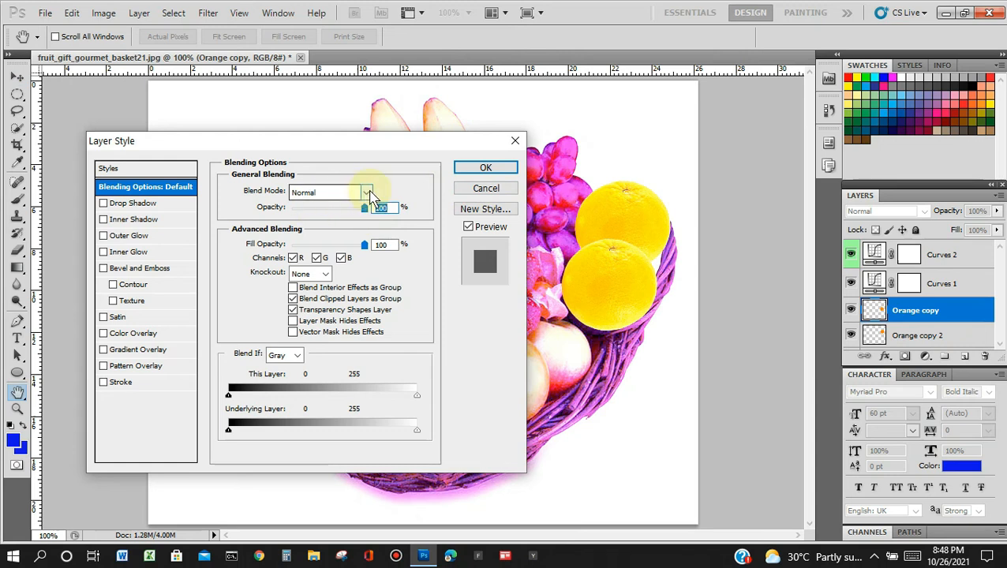
left_click_drag(386, 148, 394, 395)
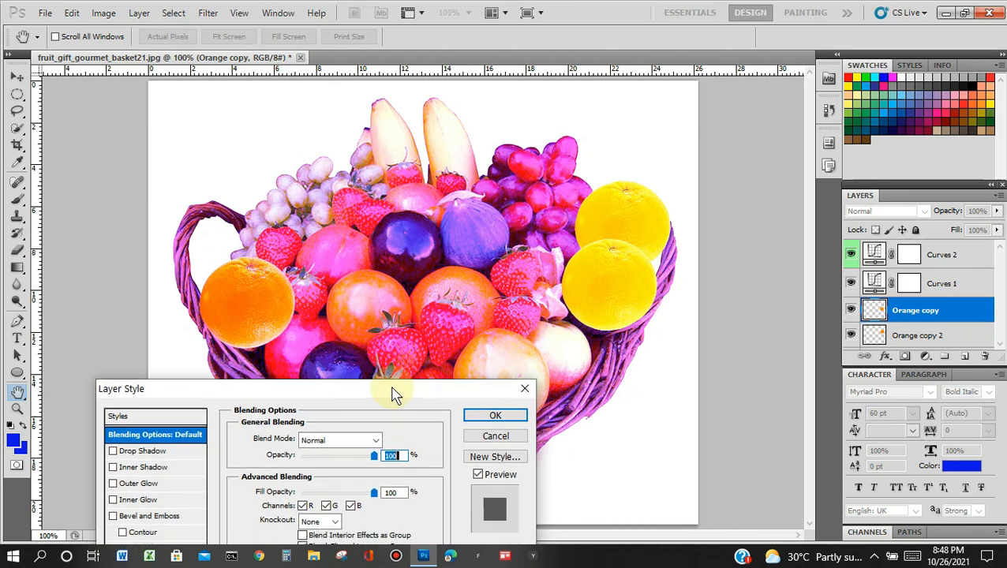
left_click(377, 441)
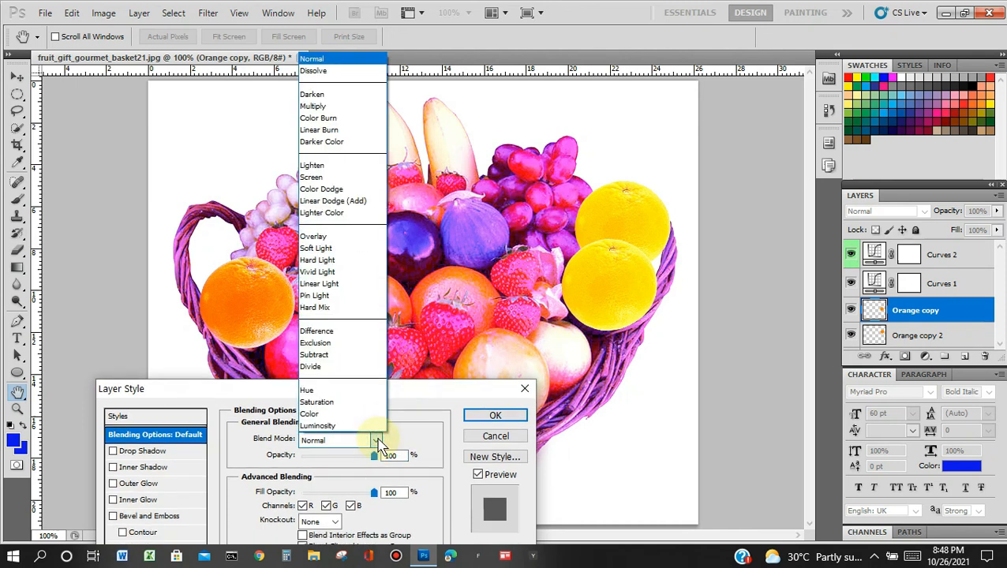
left_click(350, 94)
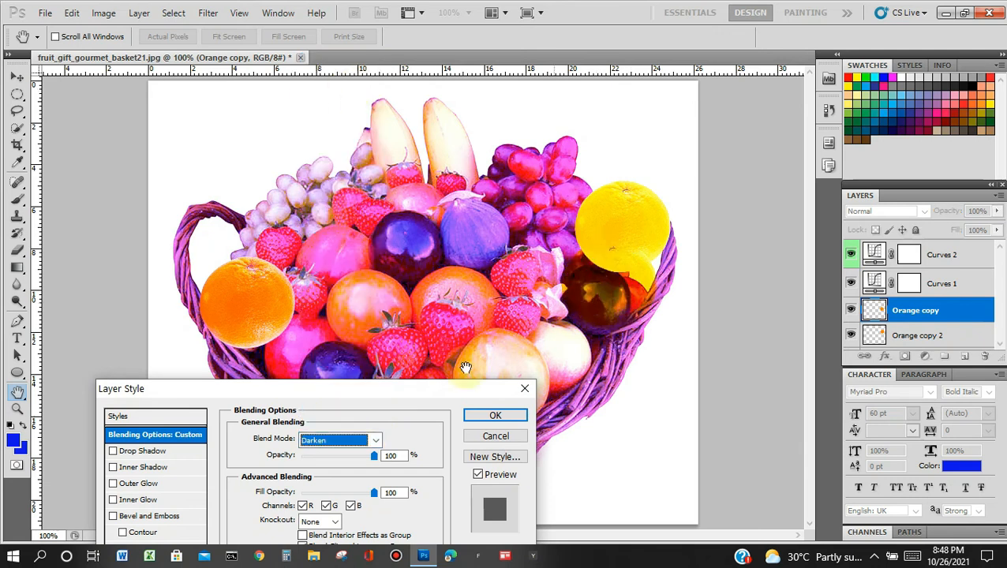
Step: Try the Dissolve blend mode on the Orange copy layer, return it to Normal and accept the layer style
left_click(377, 441)
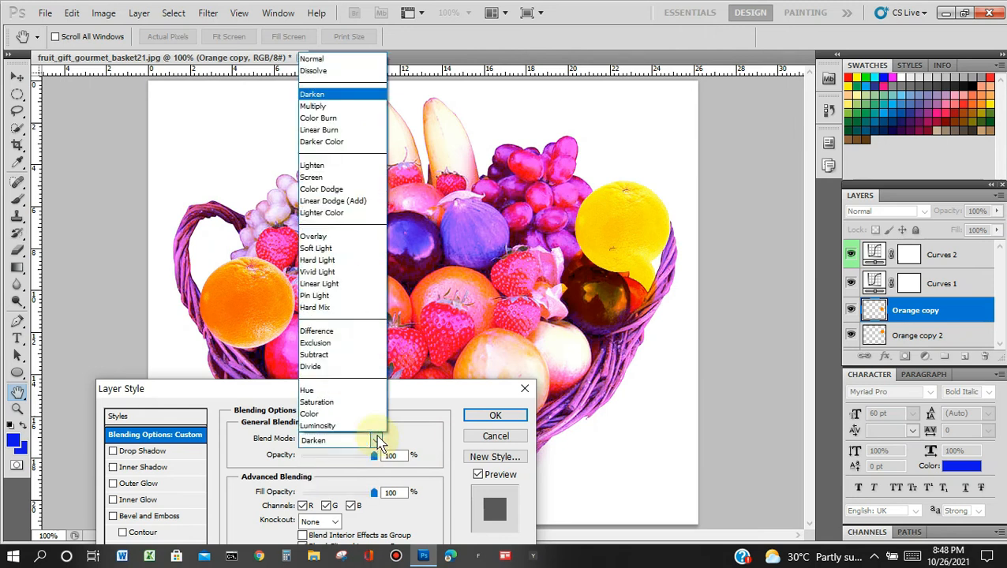
left_click(337, 73)
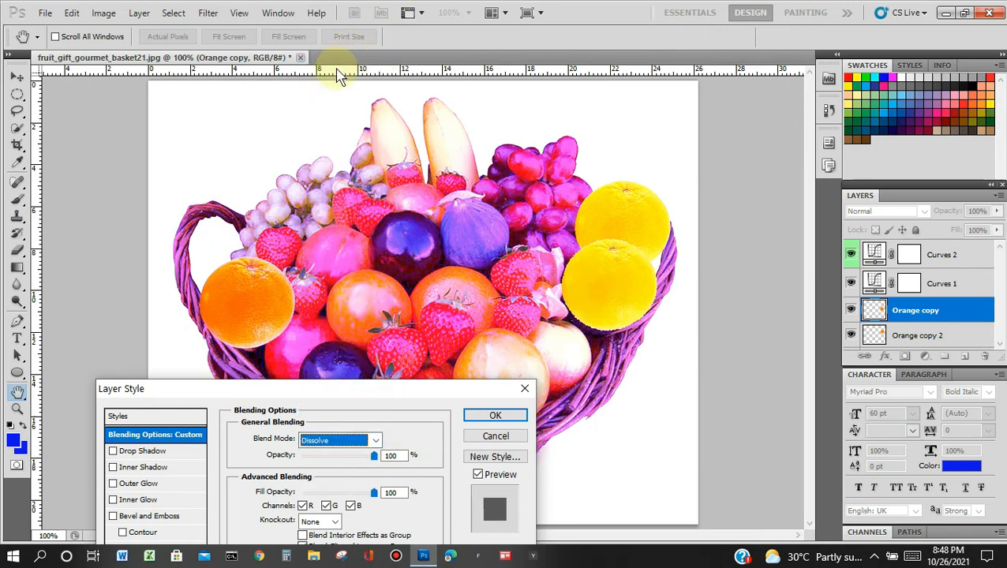
left_click(378, 442)
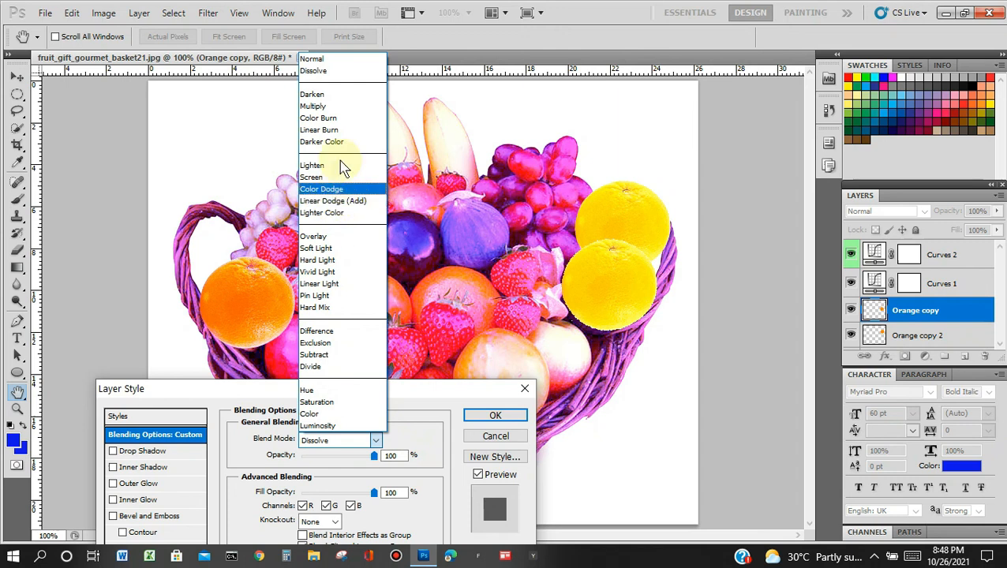
left_click(338, 60)
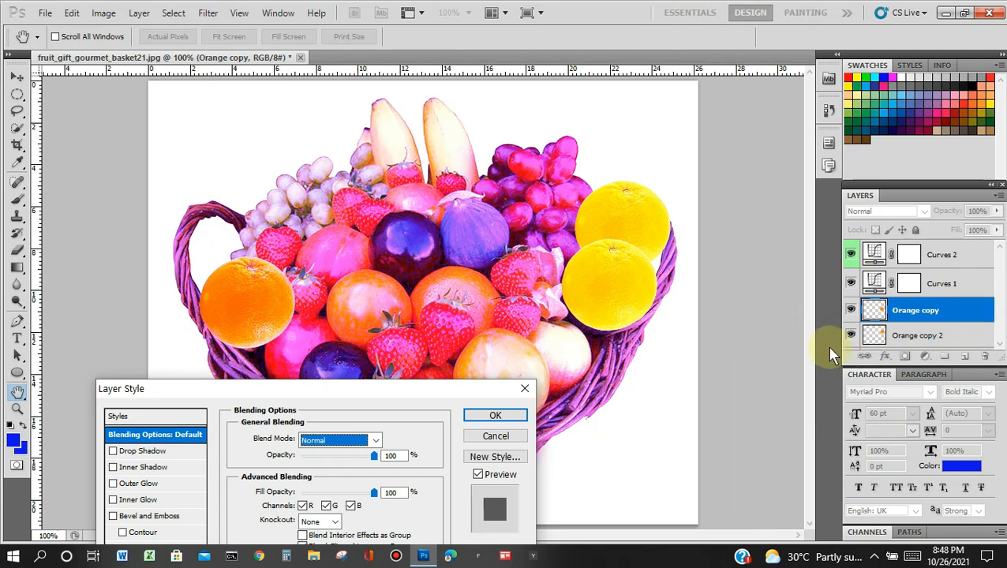
left_click(517, 417)
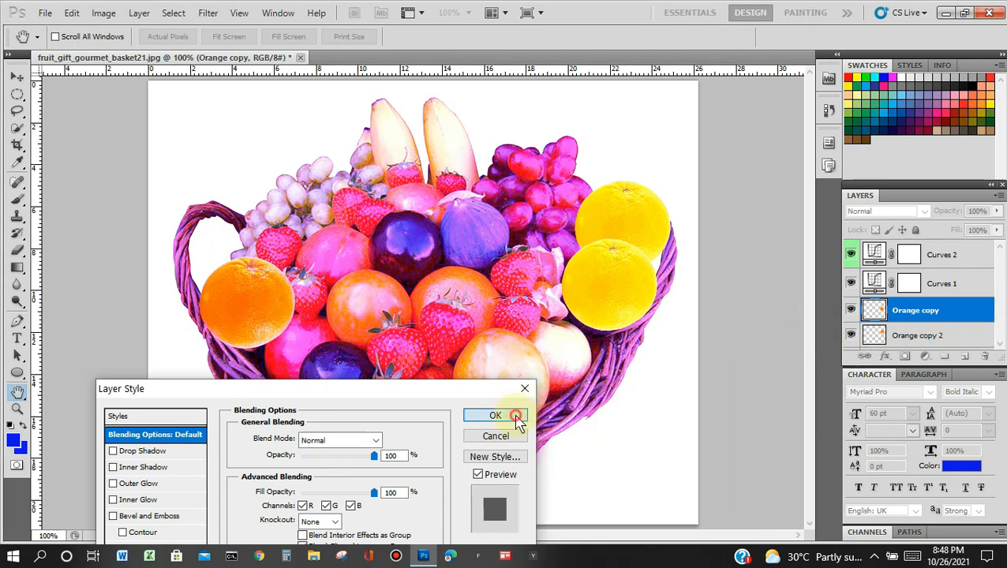
Step: Select the Orange layer and try the Darken blend mode in its Layer Style blending options
left_click(985, 338)
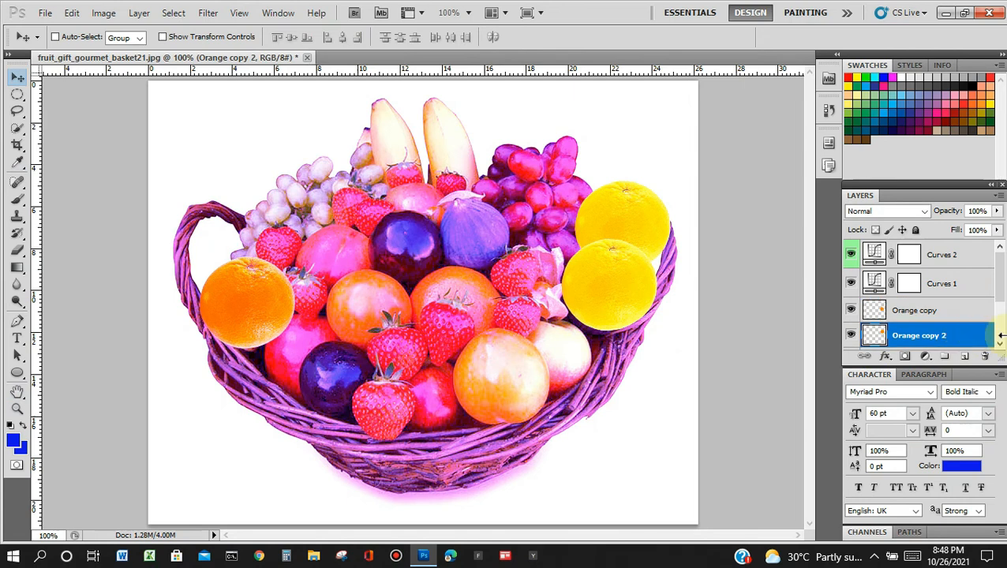
left_click(1000, 348)
left_click(1000, 348)
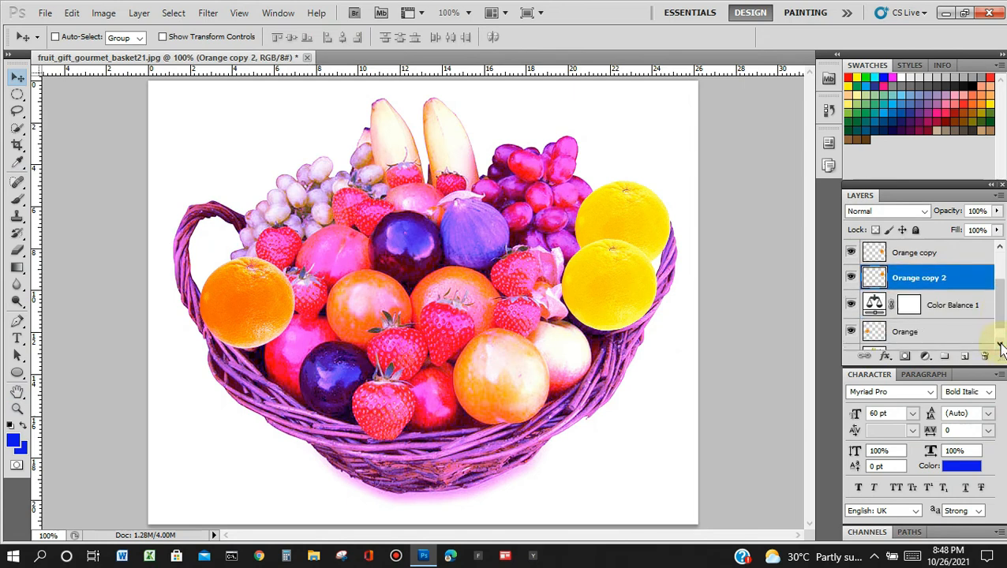
left_click(1000, 348)
left_click(899, 314)
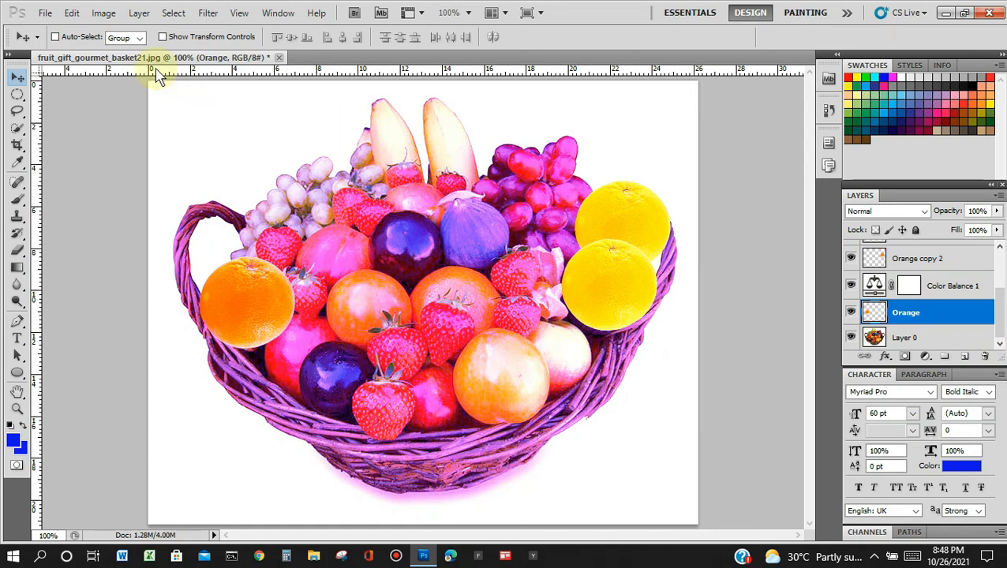
left_click(139, 12)
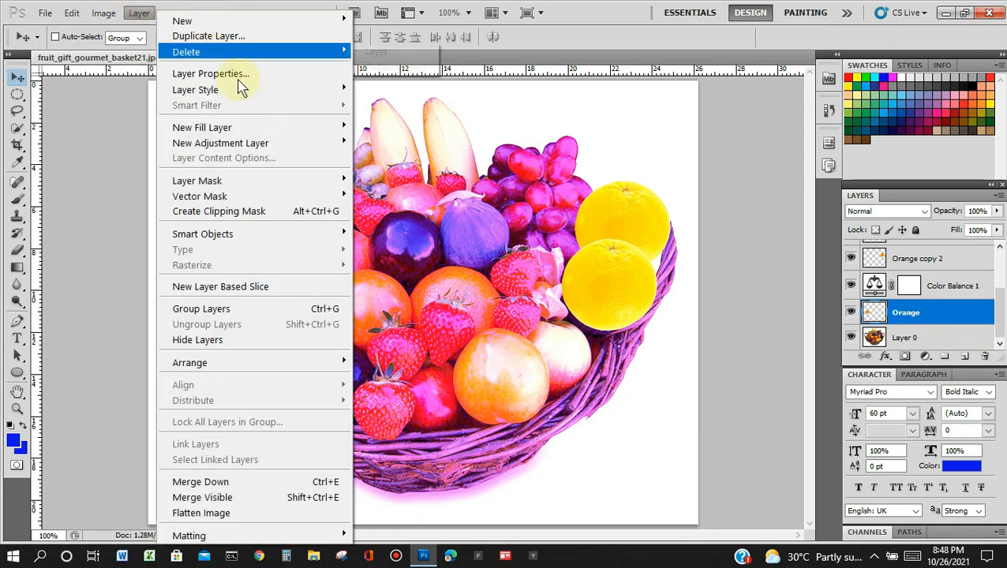
mouse_move(265, 90)
left_click(383, 88)
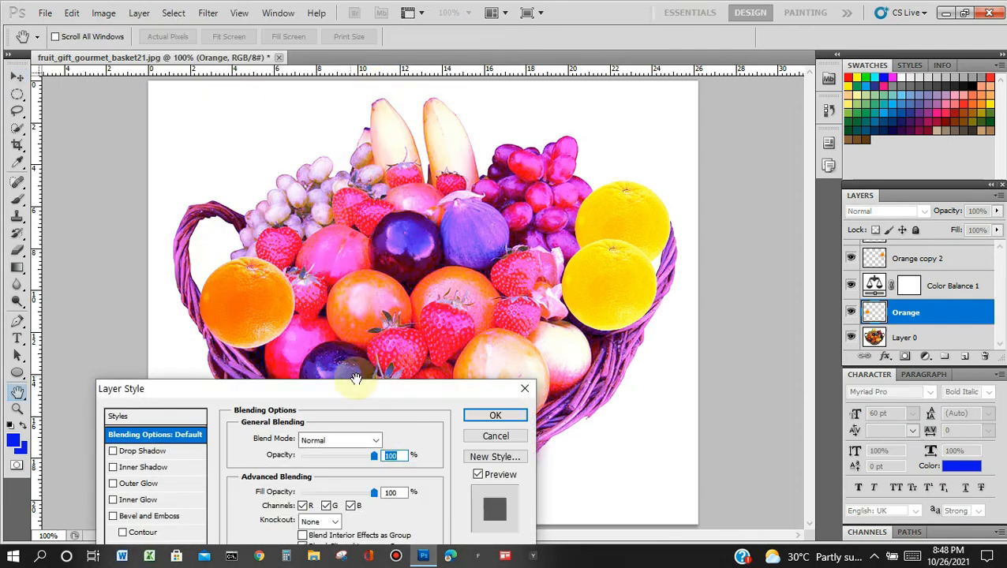
left_click_drag(368, 388, 619, 355)
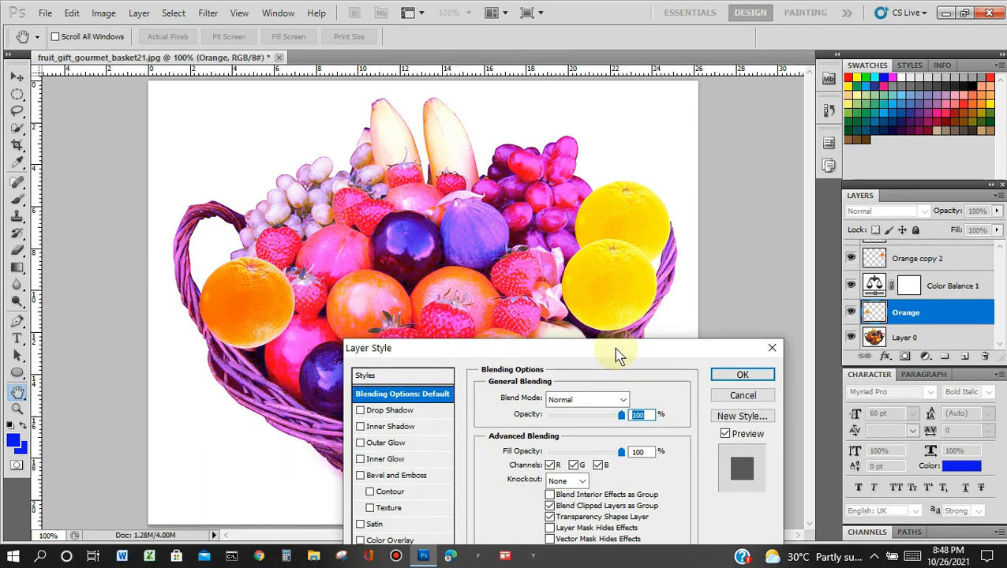
left_click(623, 400)
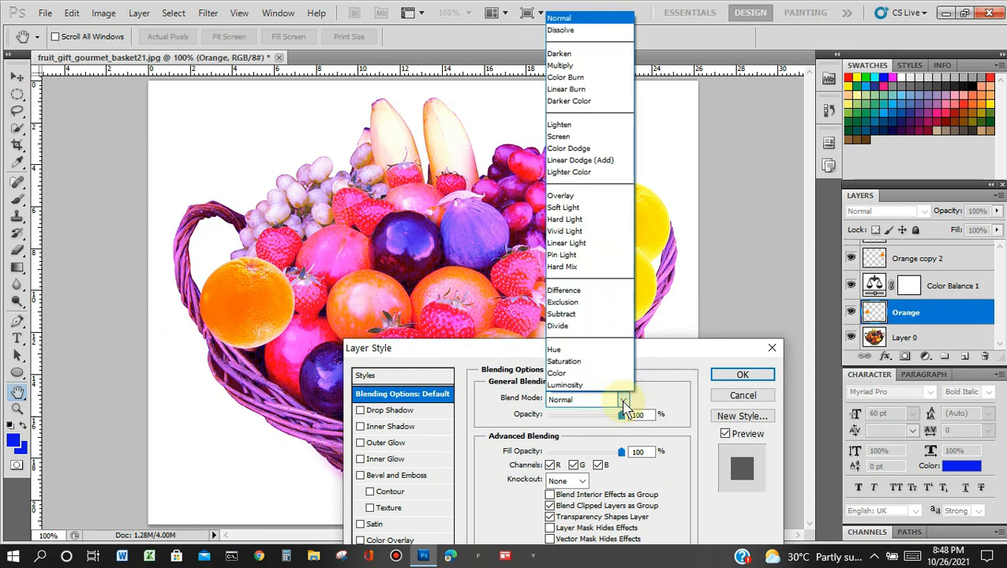
left_click(586, 55)
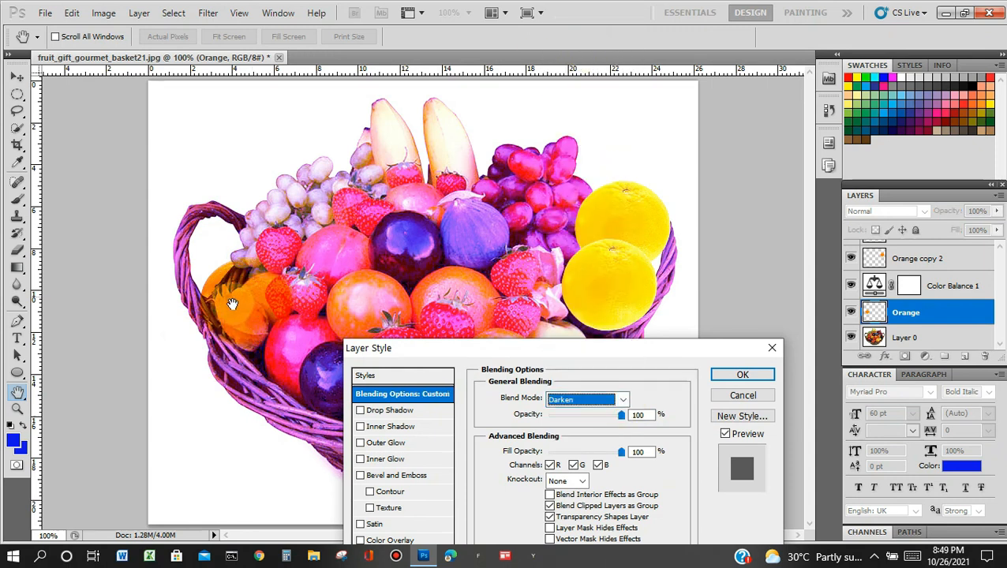
mouse_move(622, 415)
left_mouse_down()
mouse_move(575, 416)
mouse_move(636, 417)
left_mouse_up()
Step: Try the Dissolve blend mode on the Orange layer, return it to Normal and accept the layer style
left_click(623, 400)
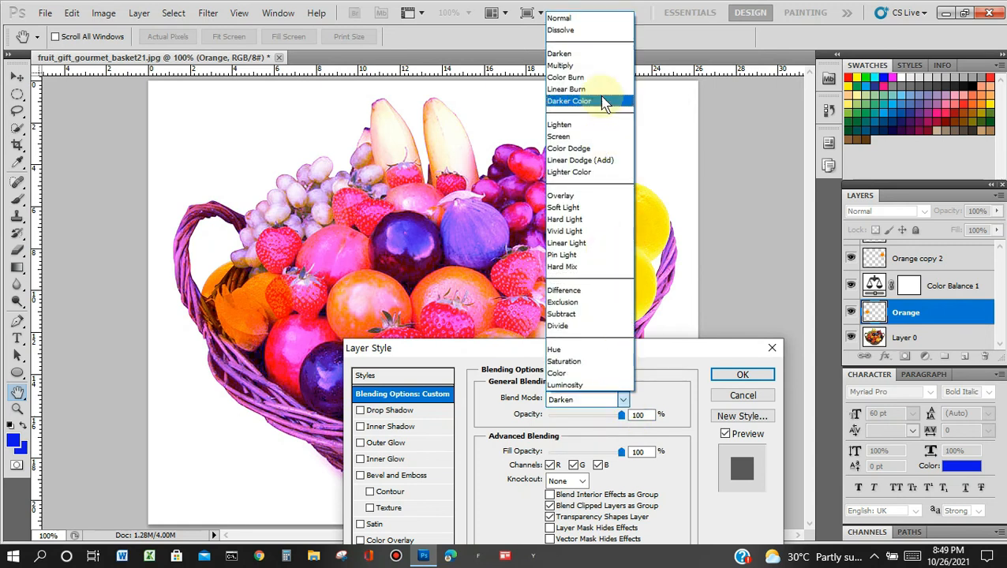
left_click(584, 31)
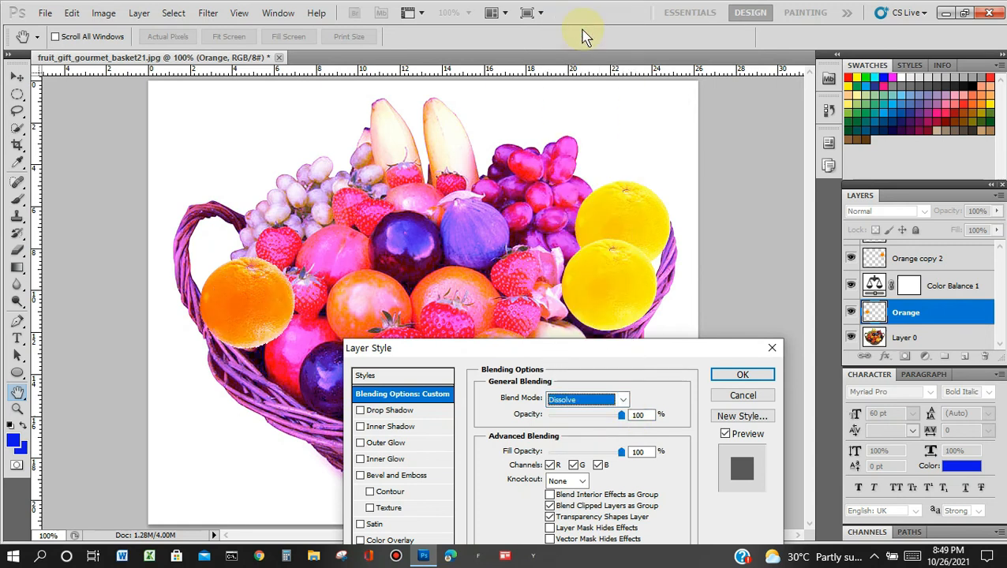
left_click(623, 399)
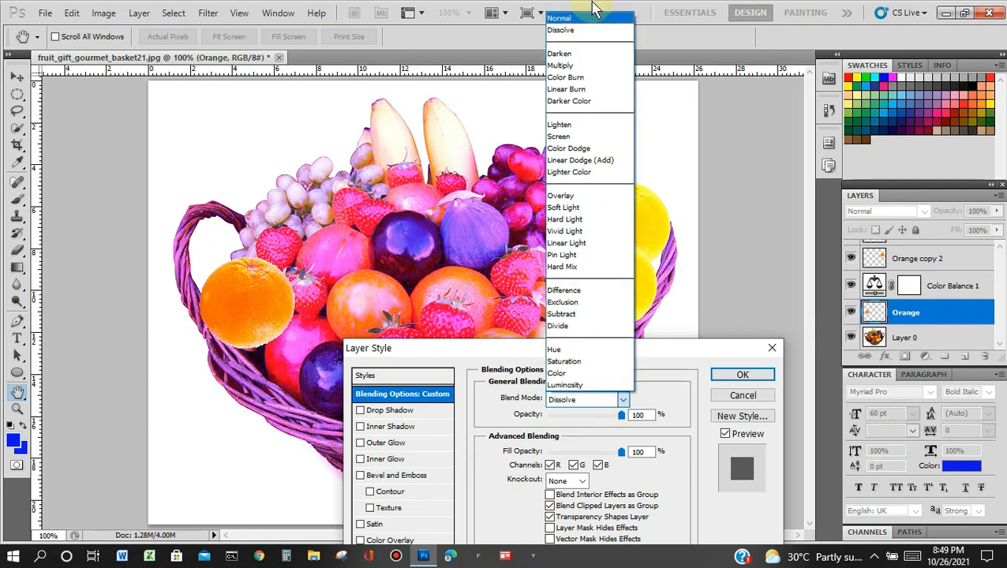
left_click(590, 18)
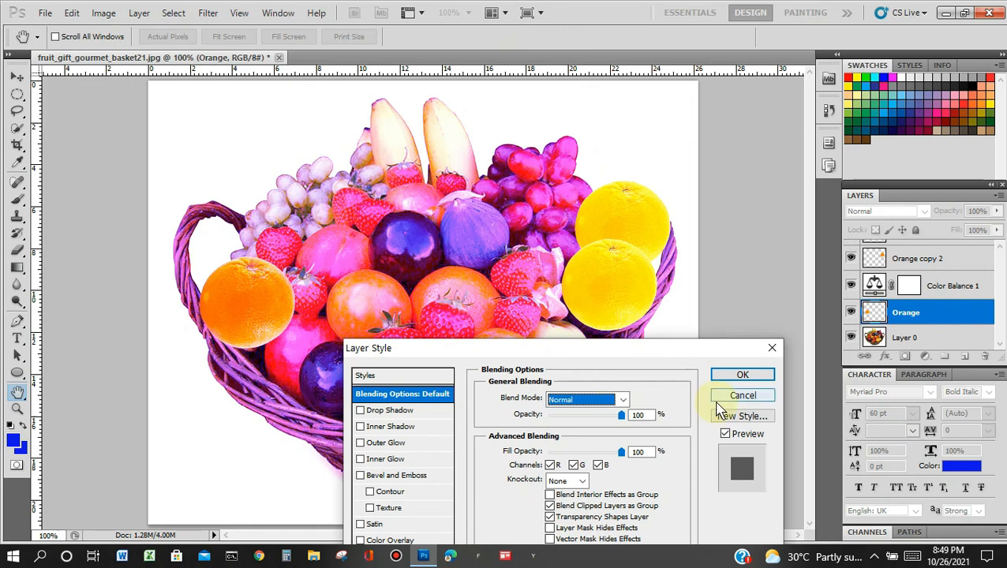
left_click(756, 373)
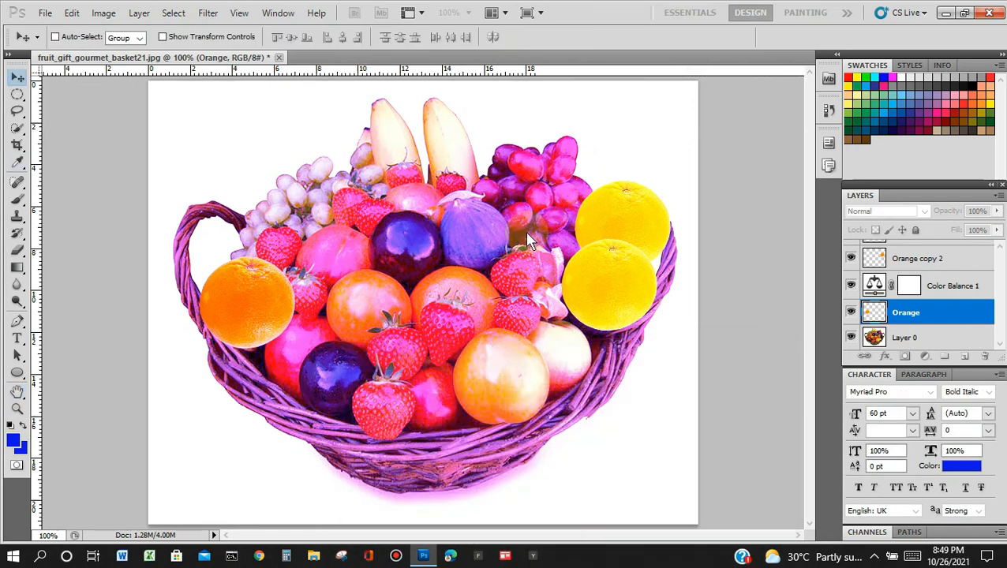
Step: Save the document as fruit_gift_gourmet_basket21 in Photoshop PSD format in the Digital Media Photoshop folder, with layers kept and Maximize Compatibility on
left_click(45, 13)
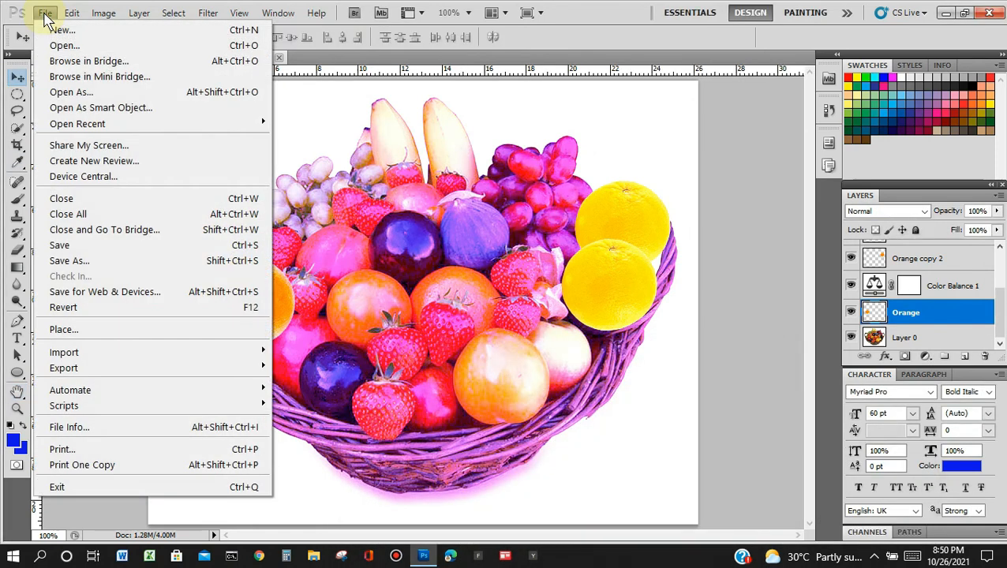
left_click(134, 265)
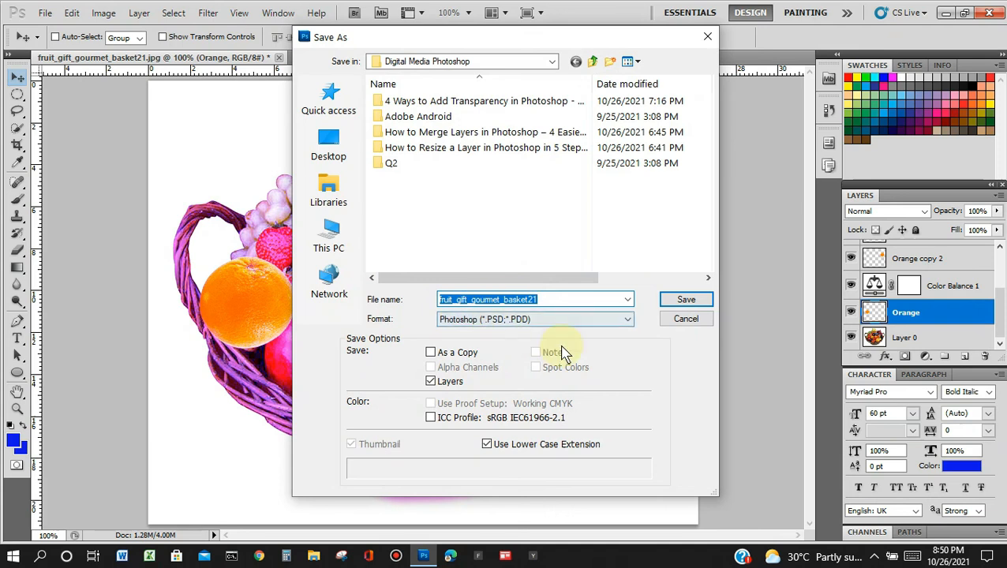
left_click_drag(565, 280, 701, 313)
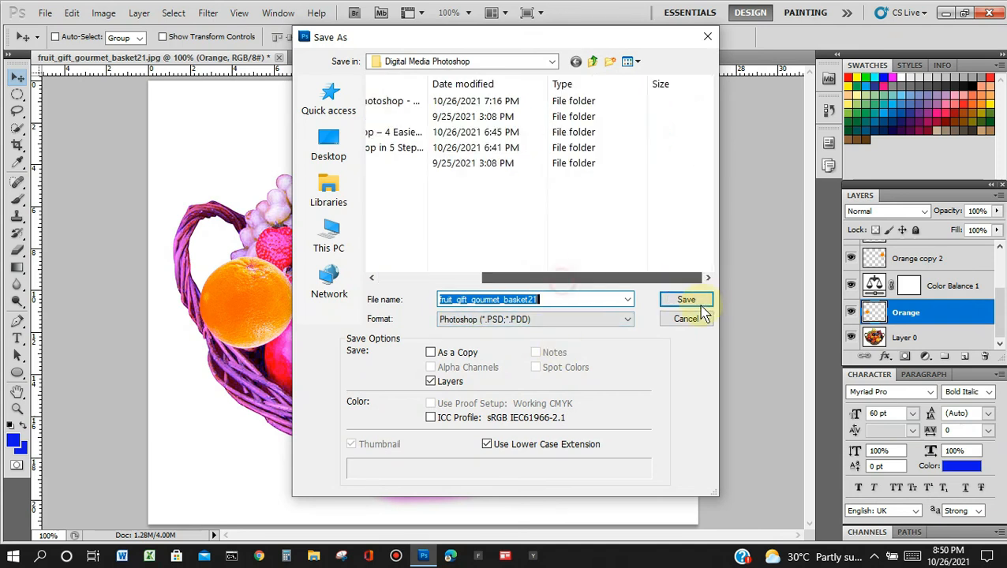
left_click_drag(596, 282, 471, 285)
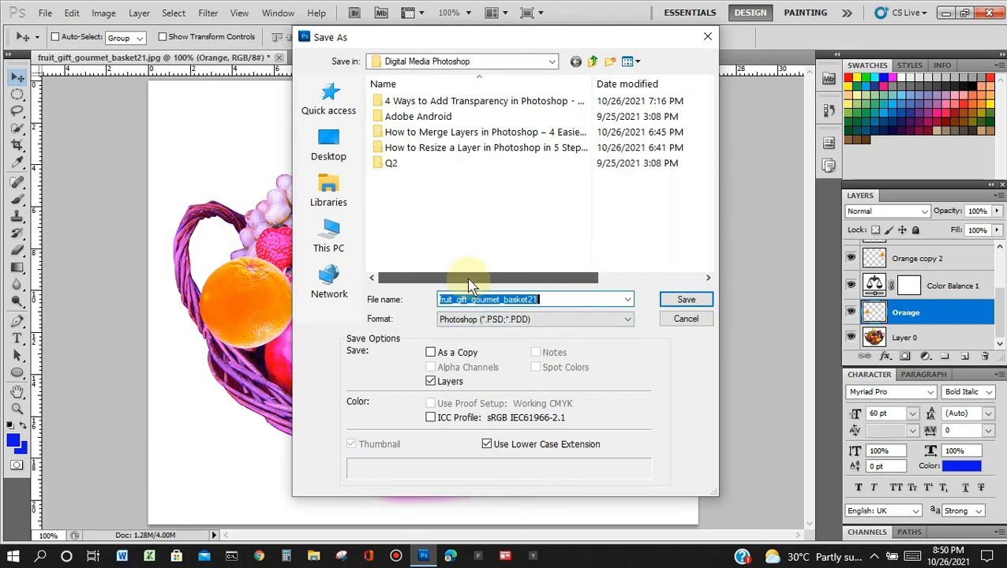
left_click(687, 302)
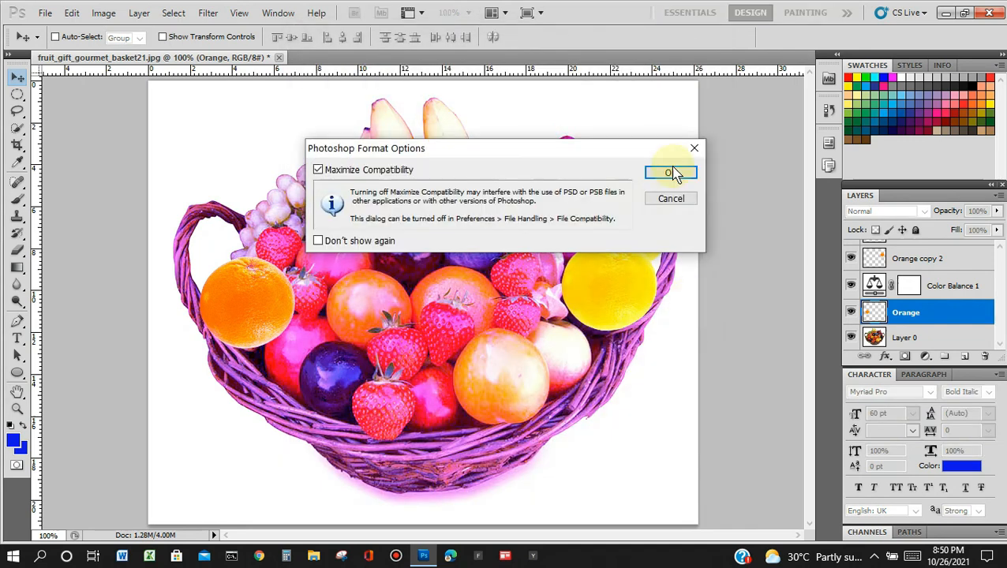
left_click(670, 173)
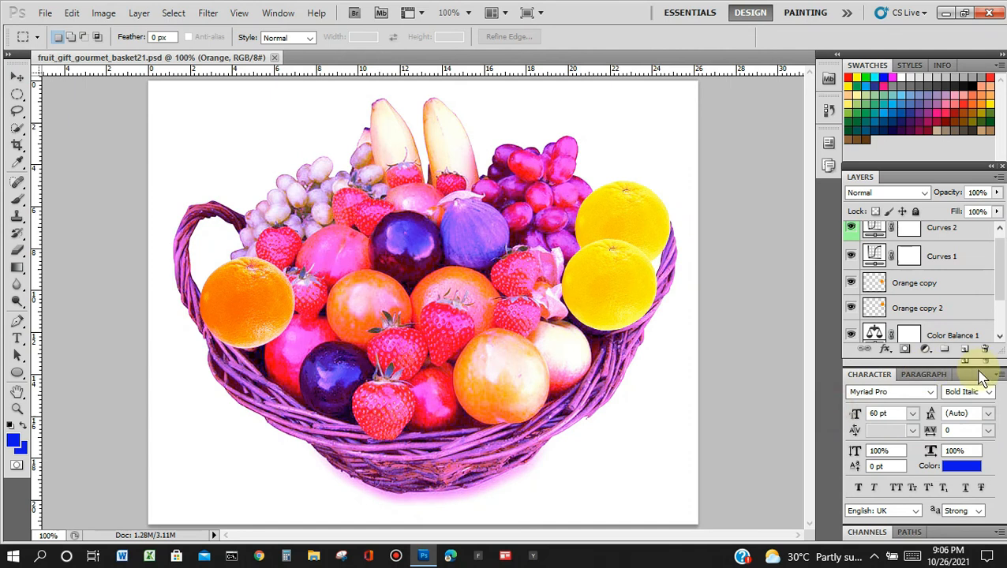
Step: Move the Character panel lower, extend the Layers panel into the freed space and look through the layer list
left_click_drag(979, 371, 980, 418)
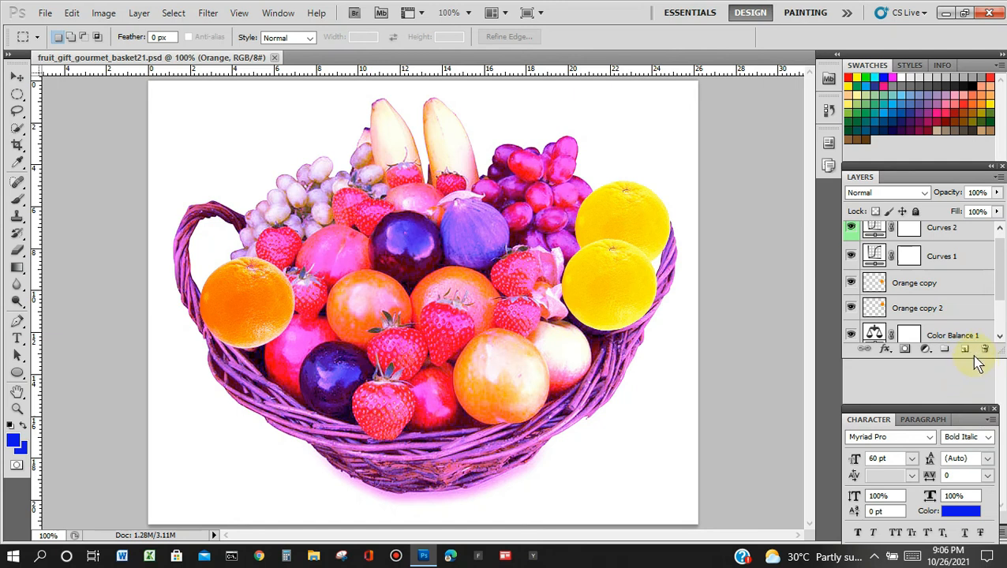
left_click_drag(973, 355, 974, 398)
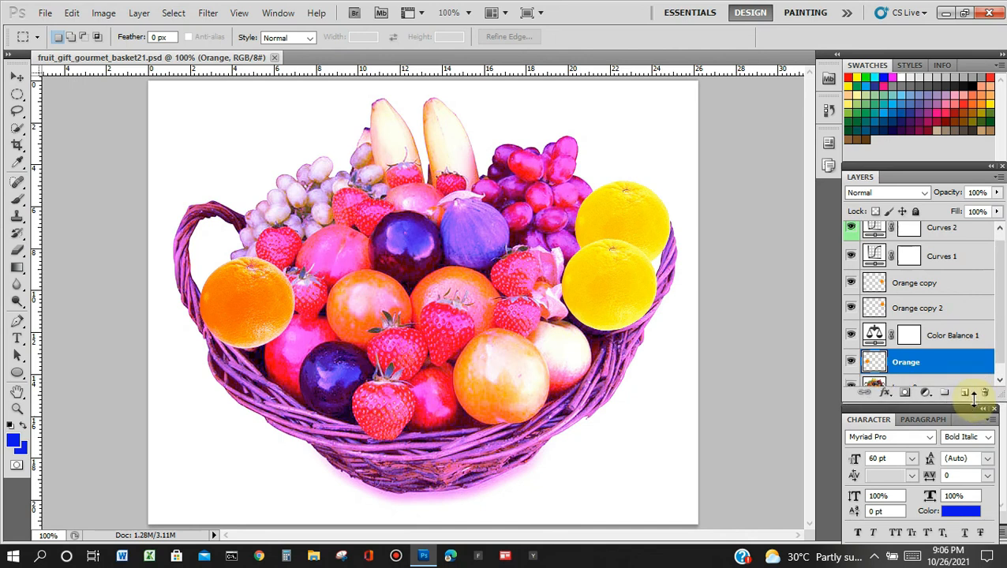
left_click_drag(1001, 345, 1002, 322)
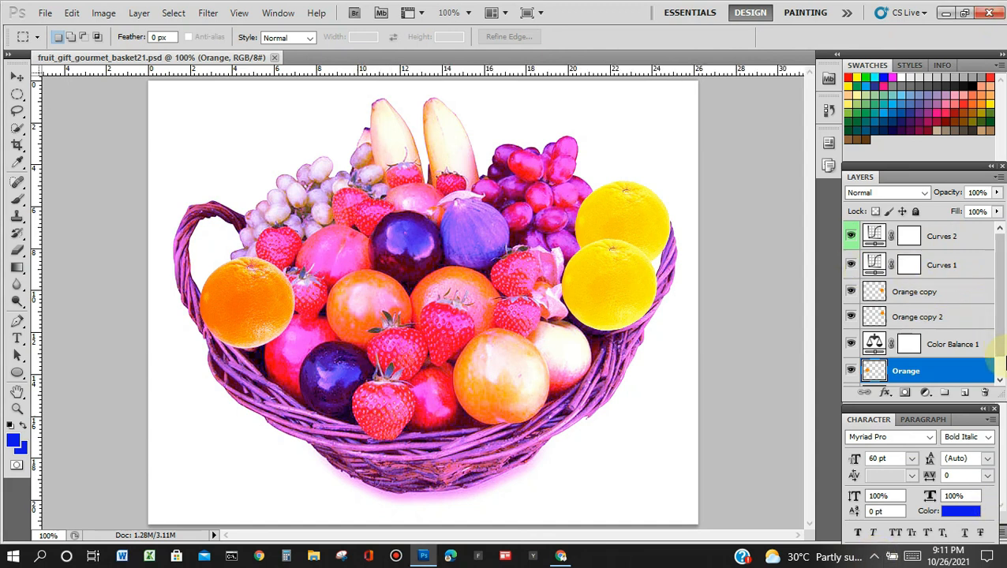
left_click(1000, 380)
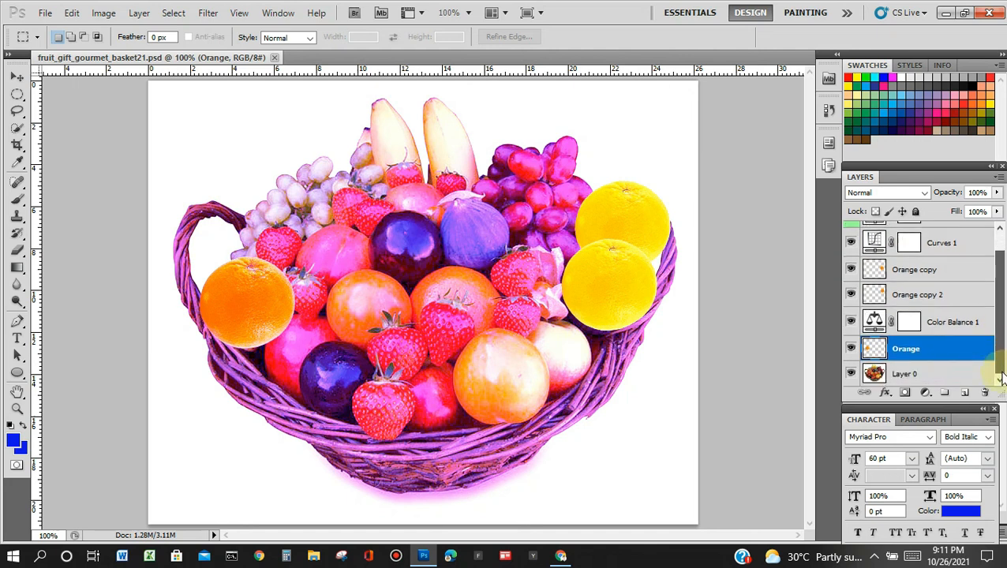
left_click_drag(1000, 364, 1001, 343)
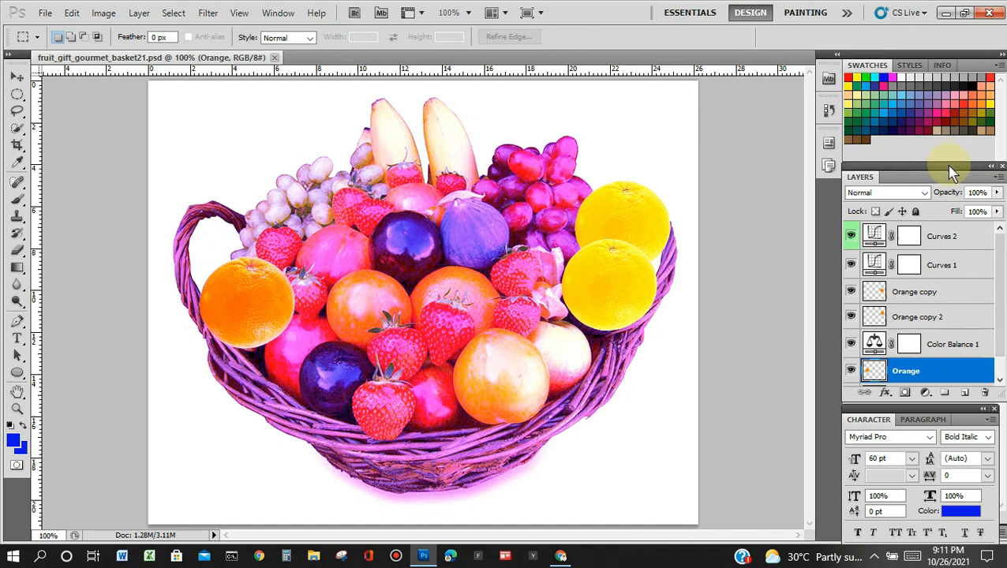
Step: Raise and extend the Layers panel to fit the whole layer list, and merge the Curves 2 and Curves 1 adjustment layers
left_click_drag(950, 165, 950, 153)
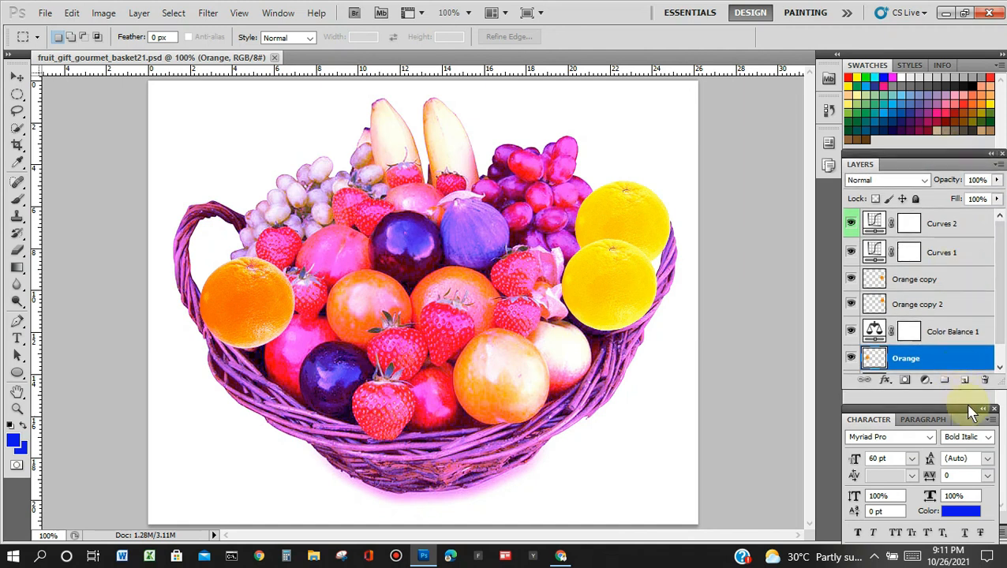
left_click_drag(982, 386, 985, 446)
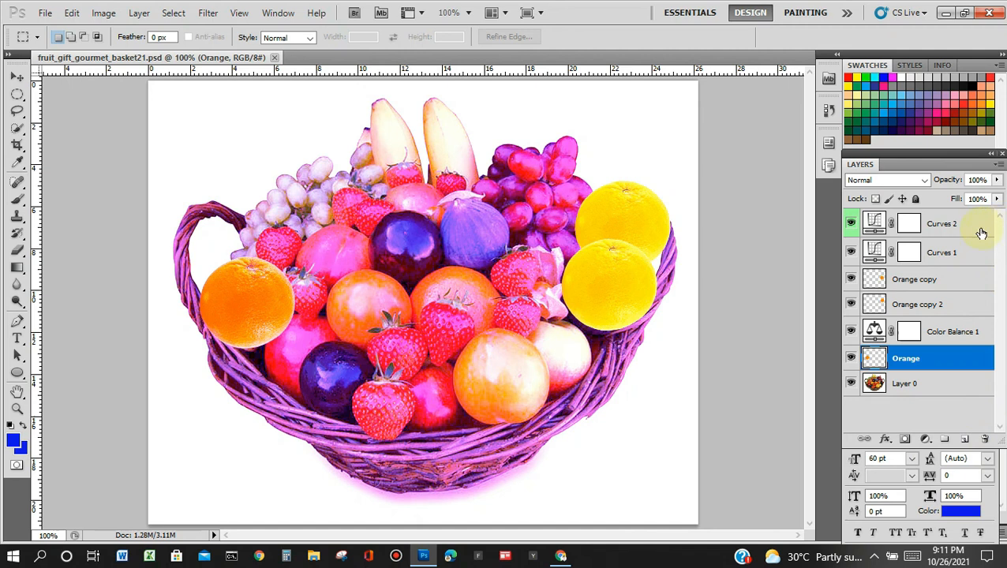
left_click(981, 229)
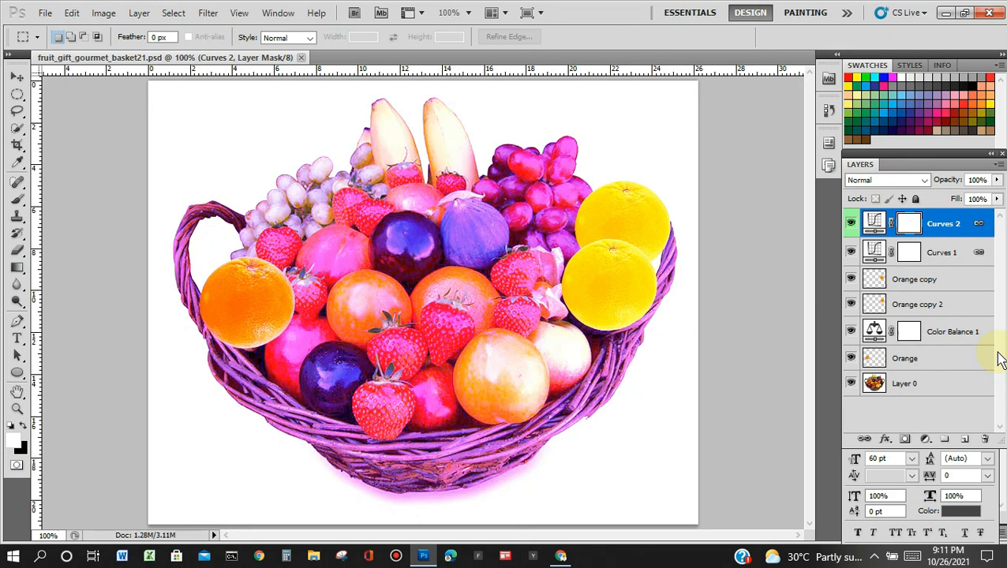
left_click(974, 251, "shift")
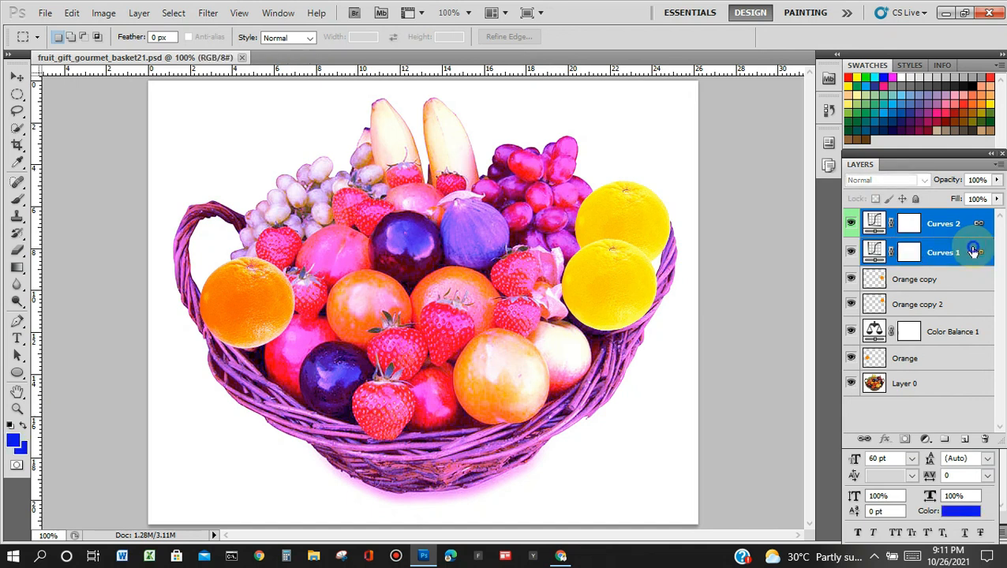
right_click(976, 253)
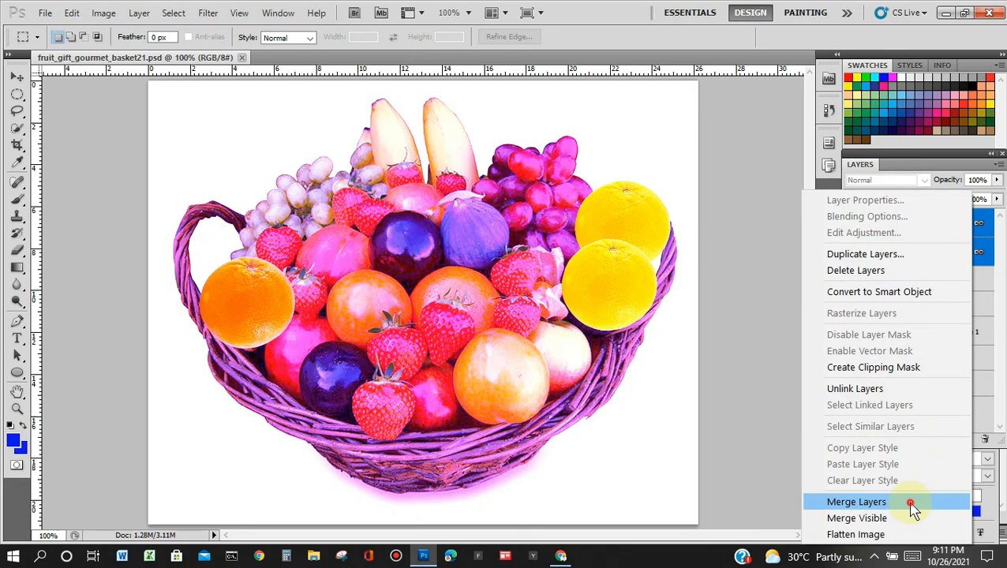
left_click(857, 502)
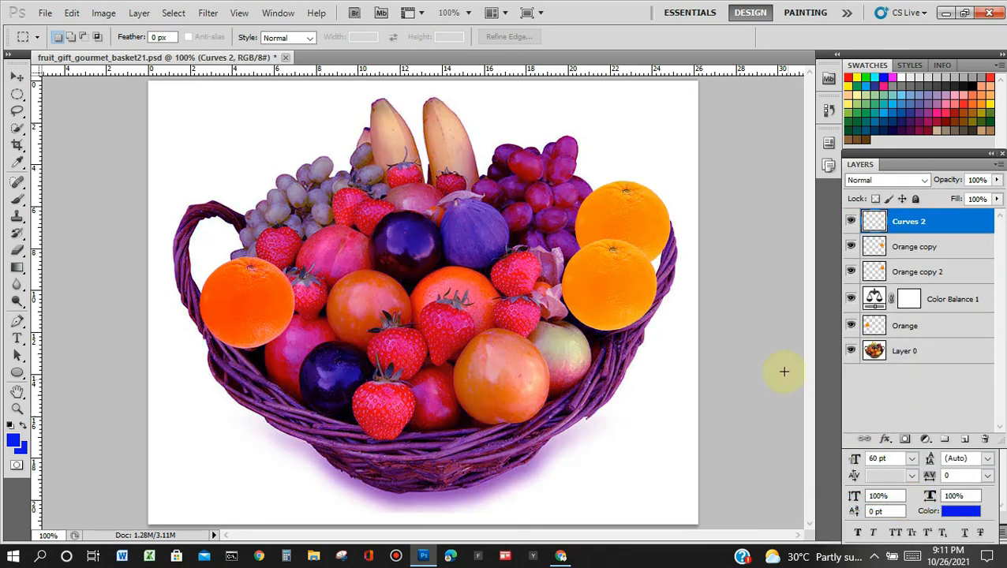
Step: Select the Orange, Orange copy 2 and Orange copy layers together and flatten the image
left_click(928, 330)
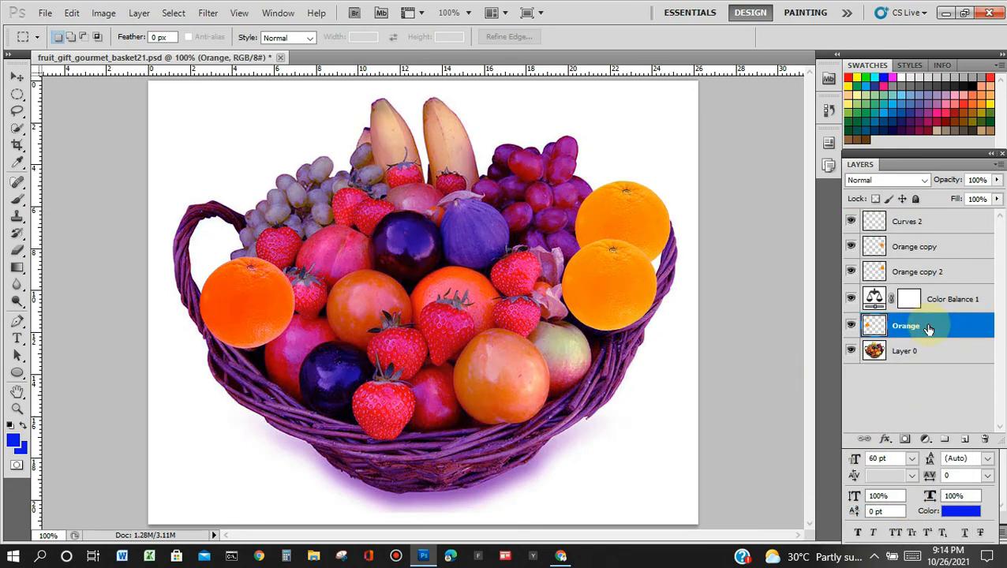
left_click(944, 274, "ctrl")
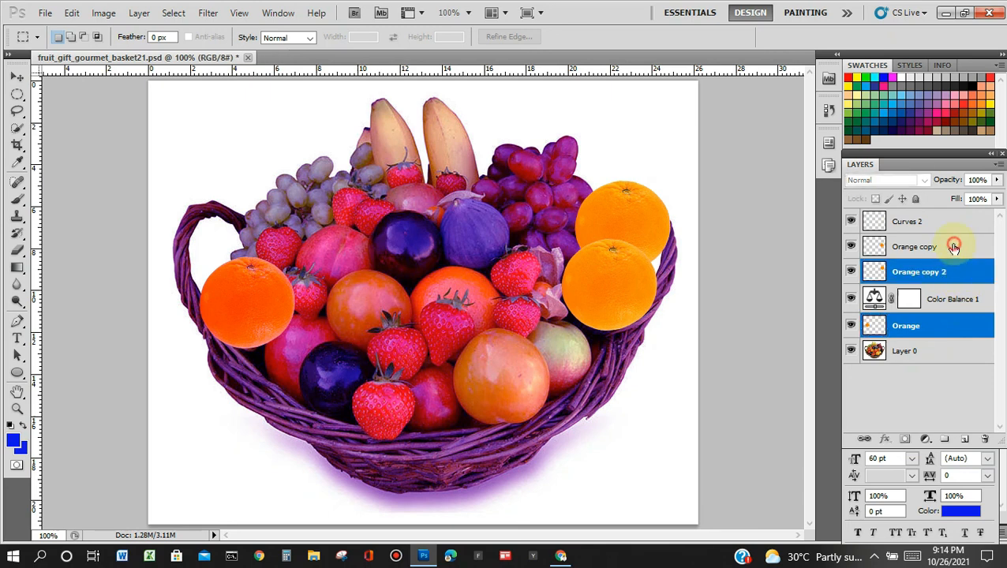
left_click(954, 248, "ctrl")
right_click(954, 248)
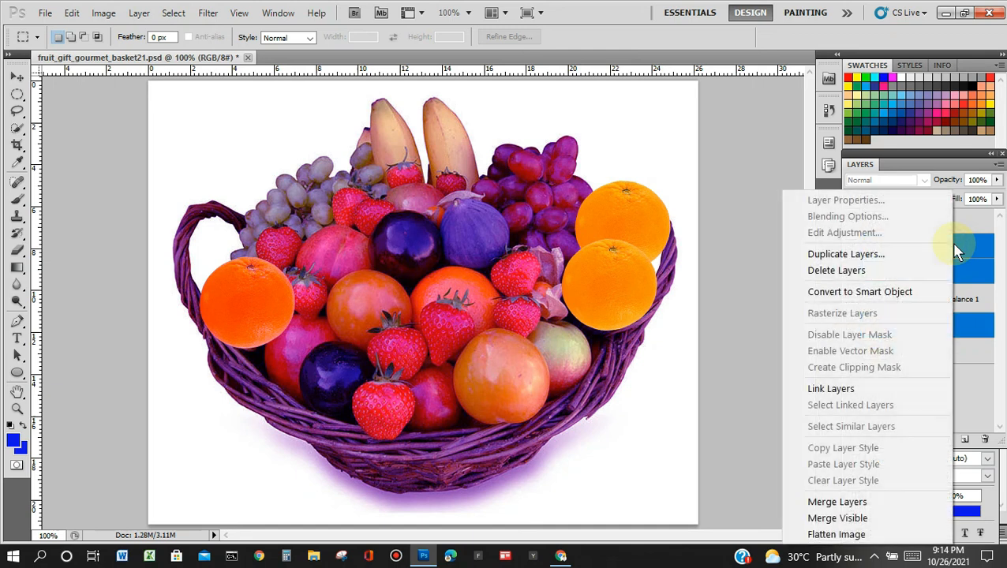
left_click(873, 536)
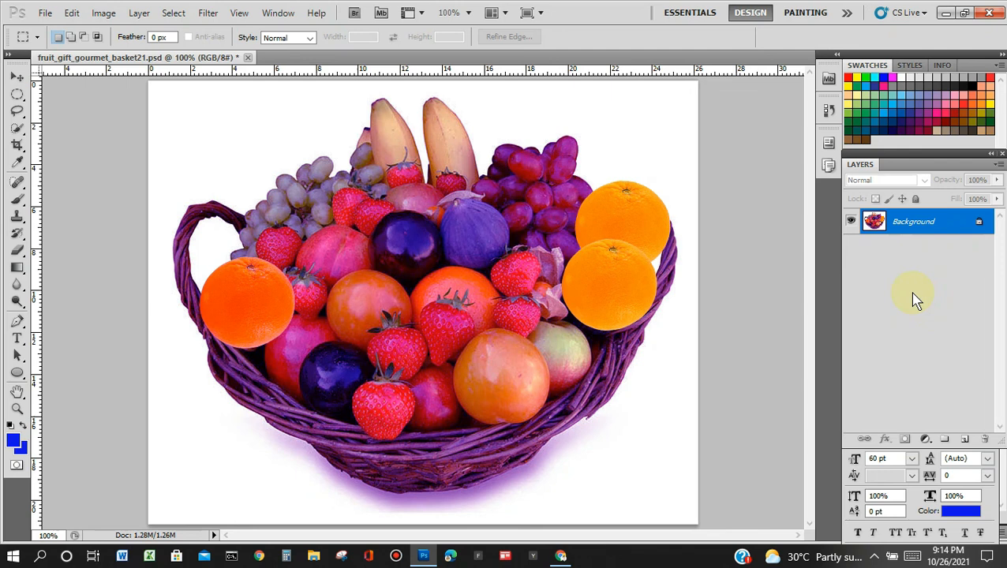
Step: Convert the locked Background into a regular layer named Fruits Basket, keeping Normal mode and 100% opacity
double_click(979, 225)
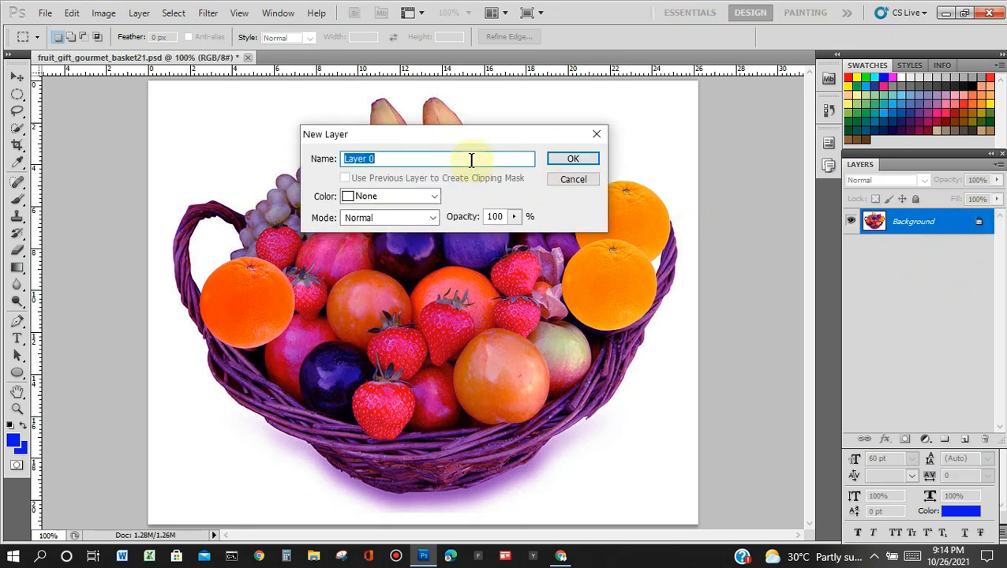
left_click(472, 160)
key("BackSpace")
key("BackSpace")
key("BackSpace")
key("BackSpace")
key("BackSpace")
key("BackSpace")
type("r")
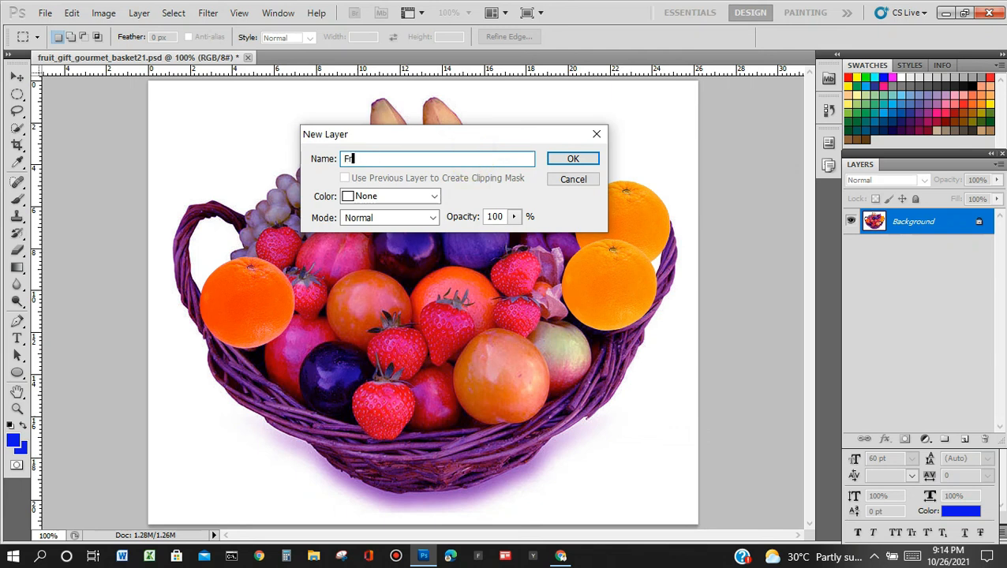
type("uits Basket")
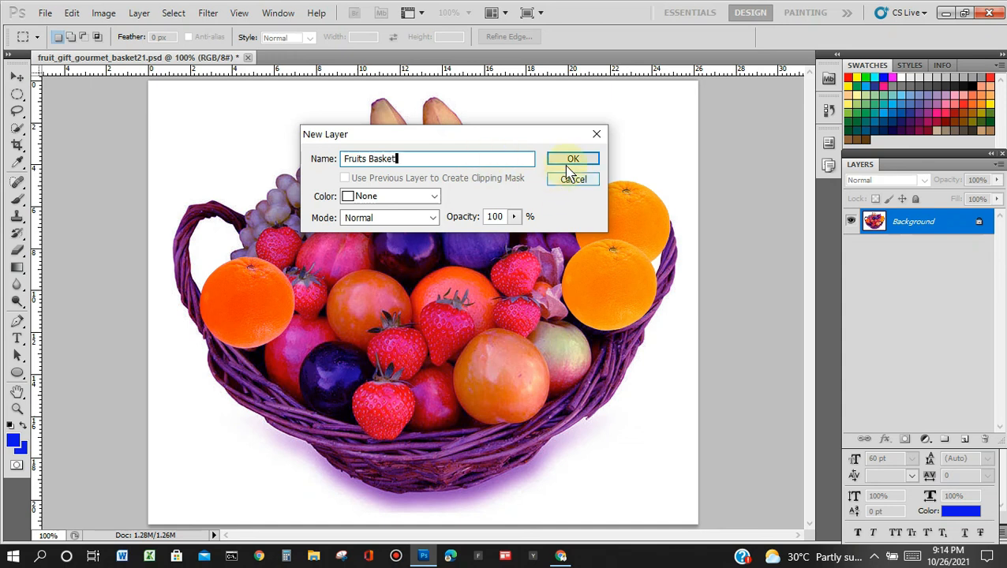
left_click(570, 160)
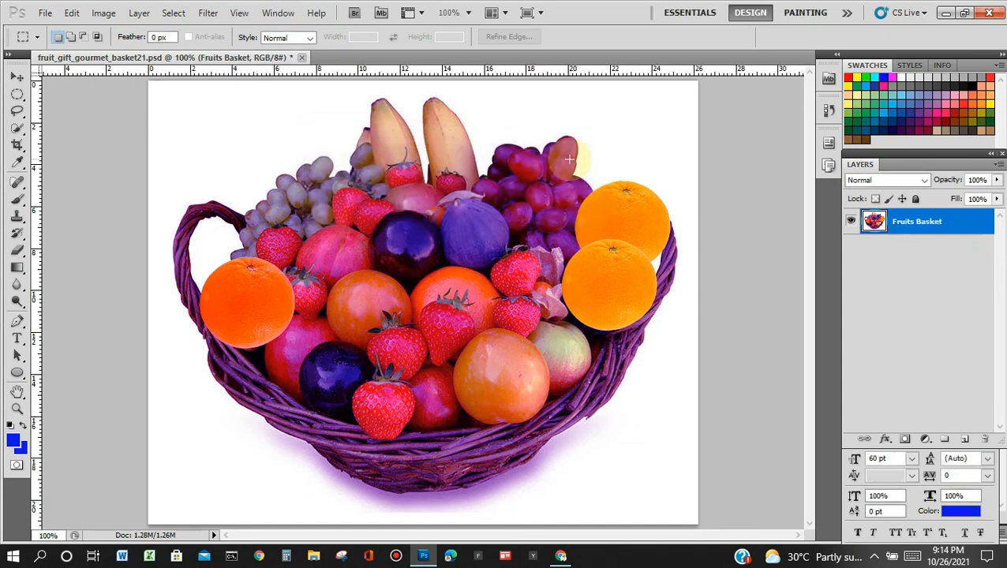